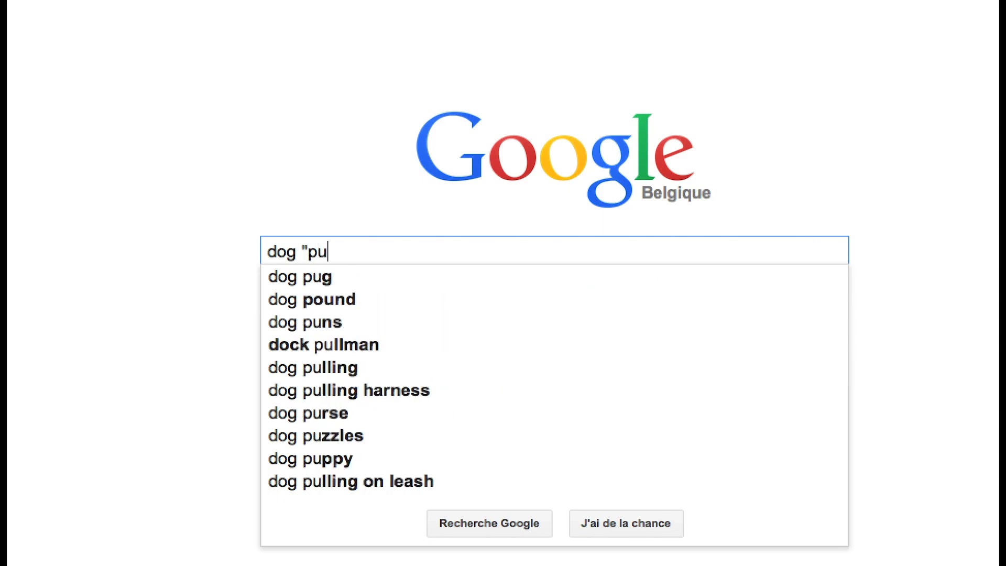
- Search Google for dog "public domain" and show the image results
text(blic domain")
key(Escape)
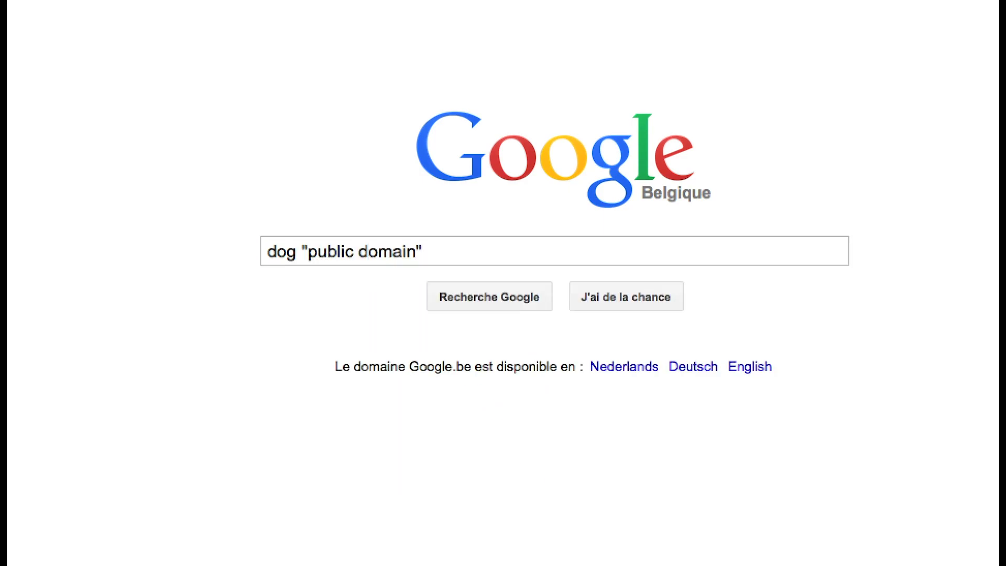
key(Return)
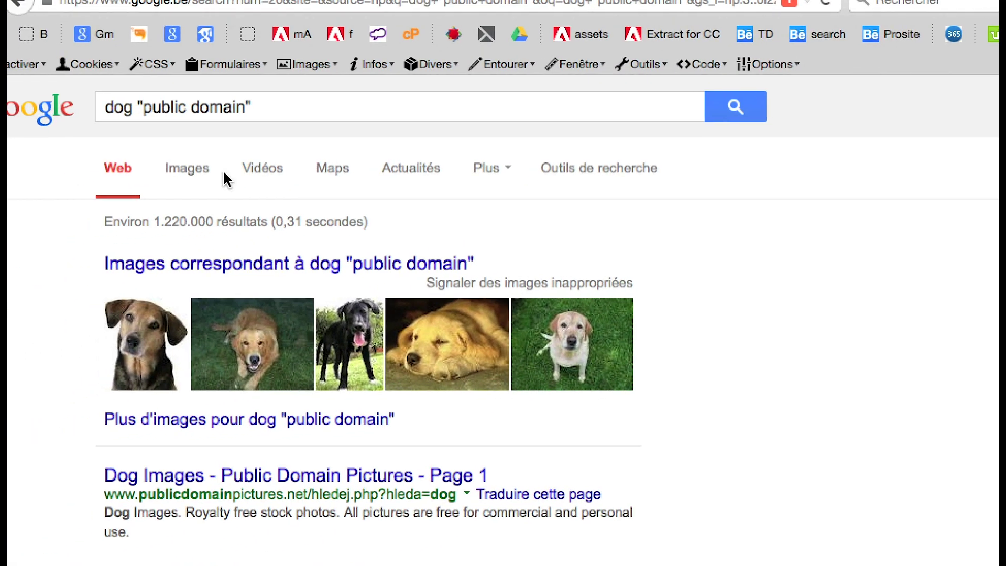
click(194, 177)
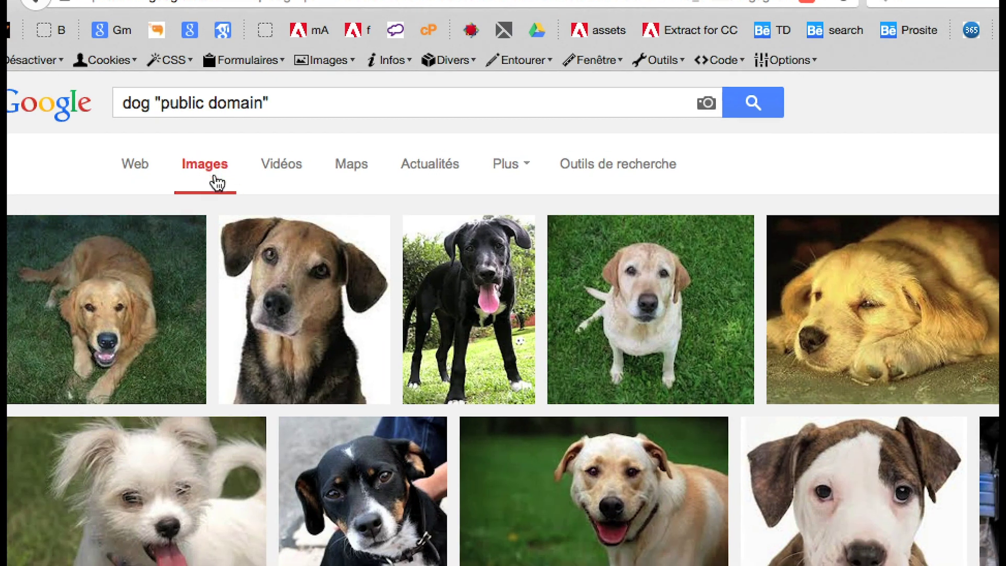
- Filter the image results to line drawings (Dessins au trait)
click(589, 172)
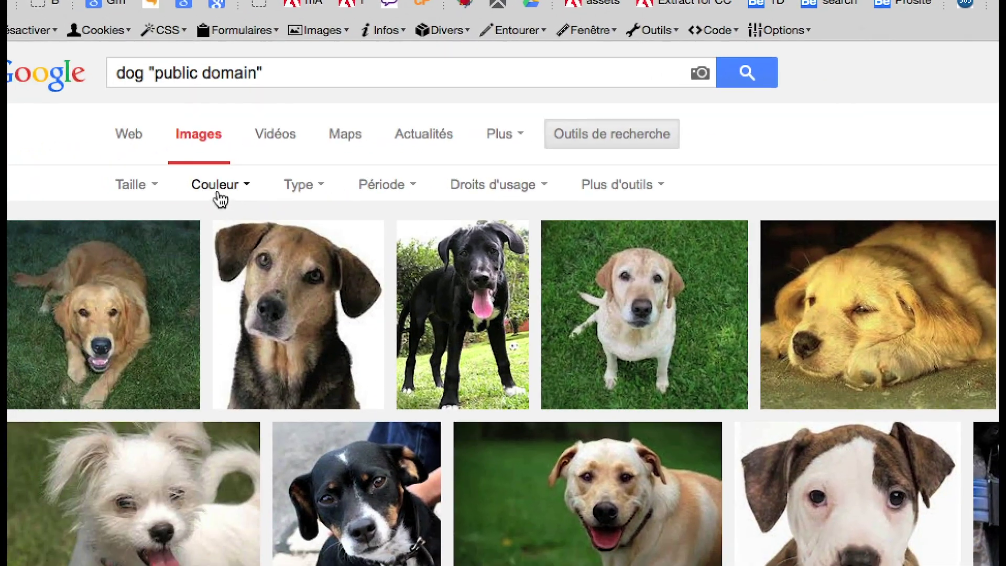
click(301, 193)
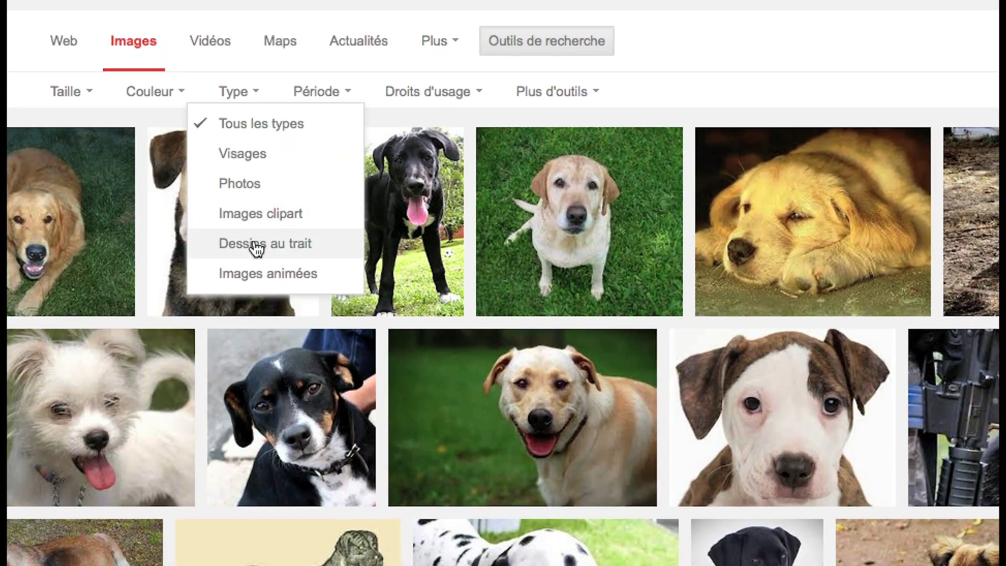
click(256, 249)
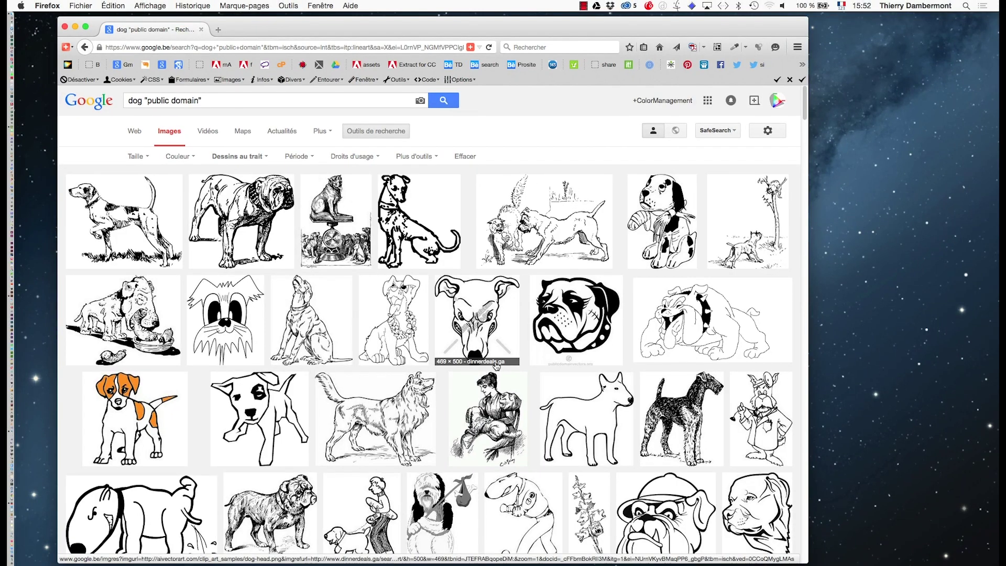
- Browse the line drawings and open the full-size image of the long walking dog from wpclipart.com in its own tab
scroll(497, 366, down, 5)
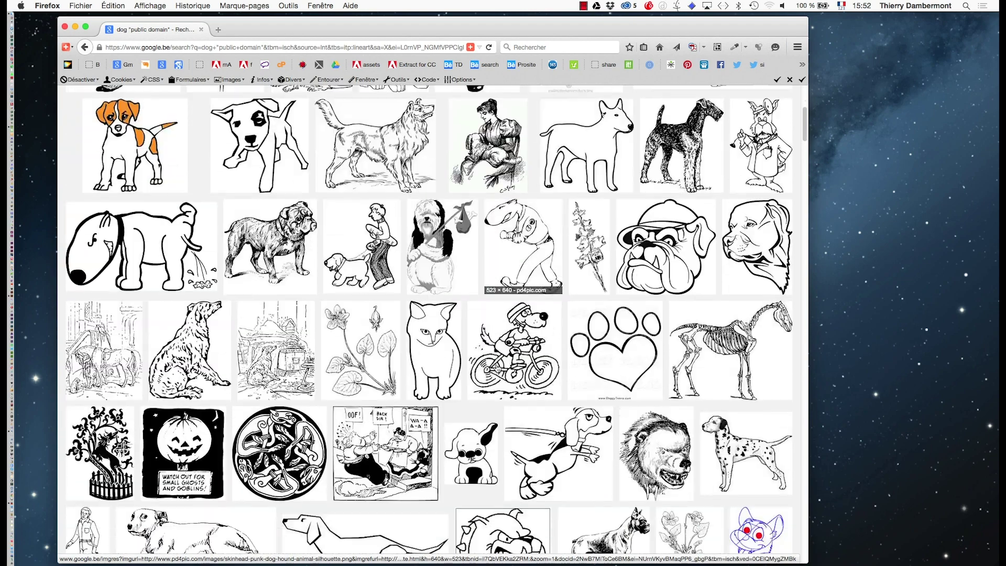
scroll(496, 370, down, 3)
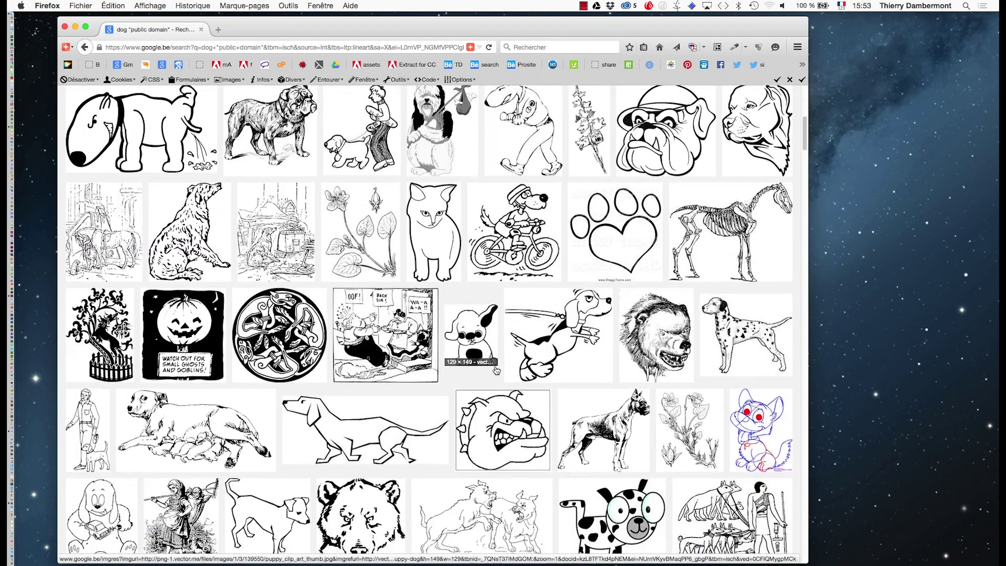
scroll(496, 371, down, 3)
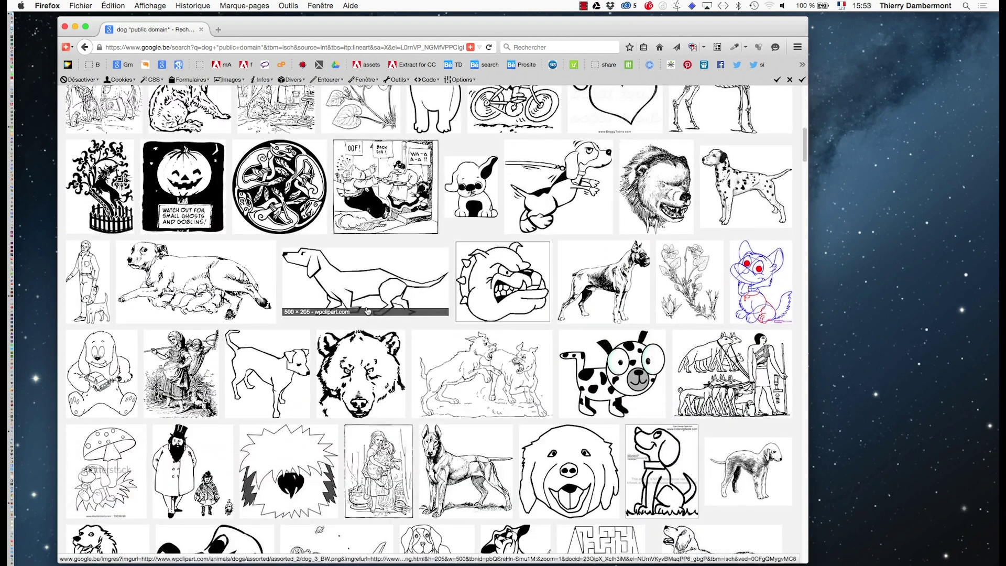
scroll(366, 299, down, 1)
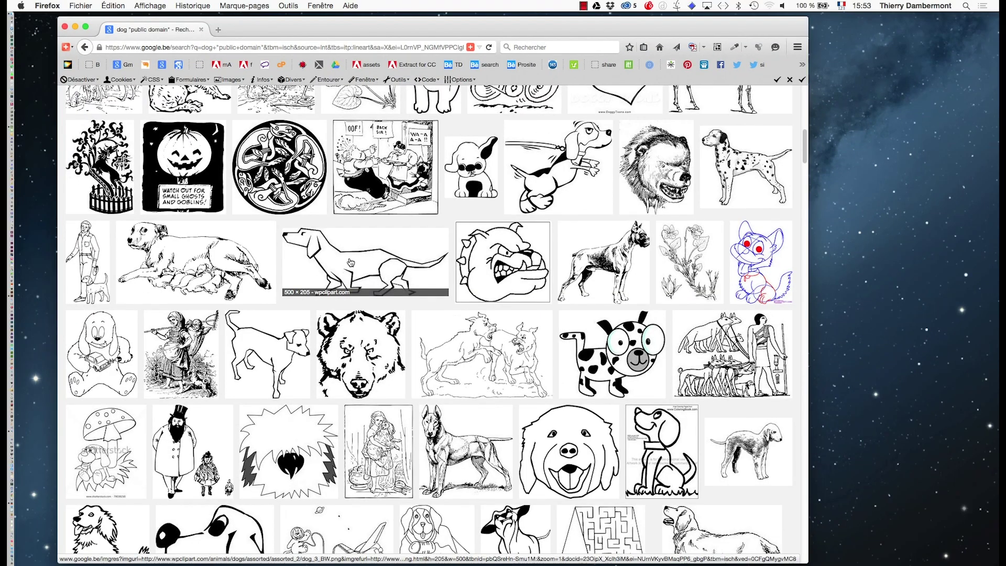
scroll(351, 263, down, 1)
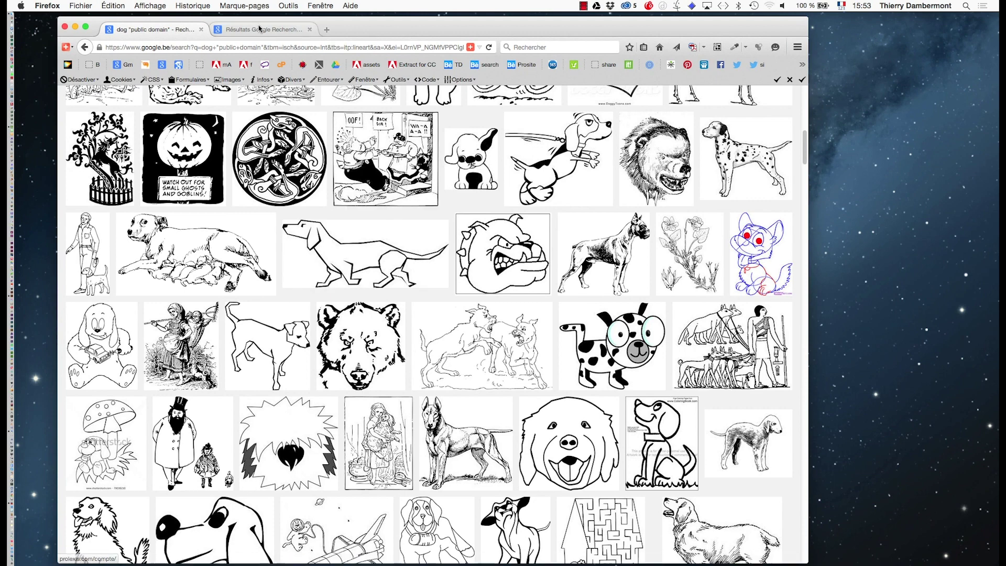
click(416, 251)
click(662, 287)
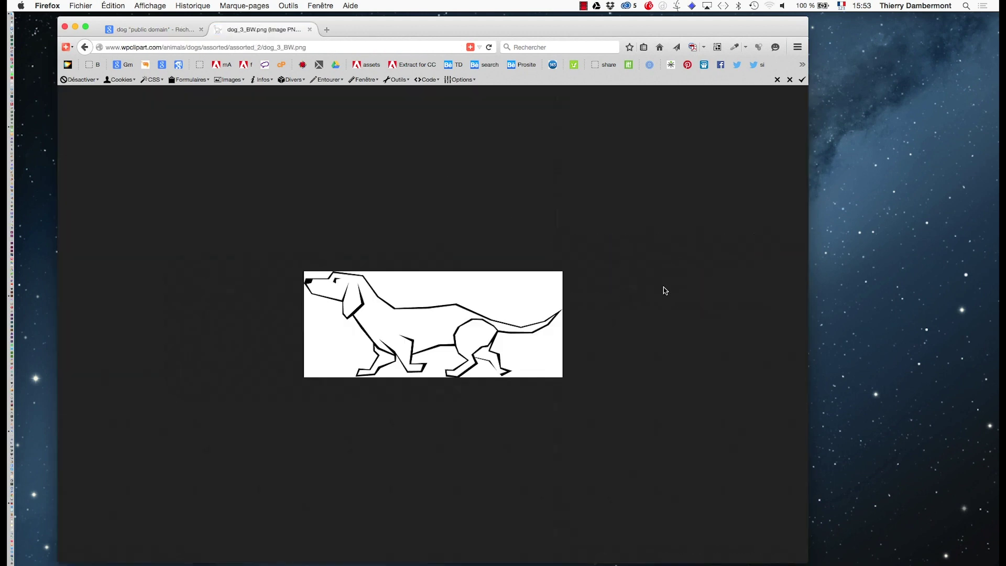
- Save the dog image as dog_3_BW.png in the folder "AI initiation Carnaval jour 2"
right_click(429, 325)
click(498, 357)
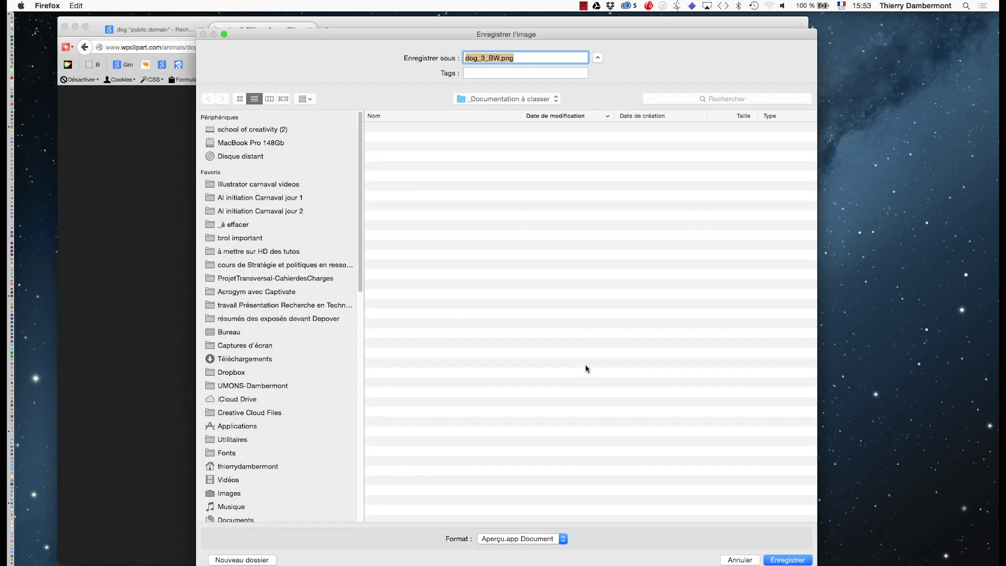
click(268, 211)
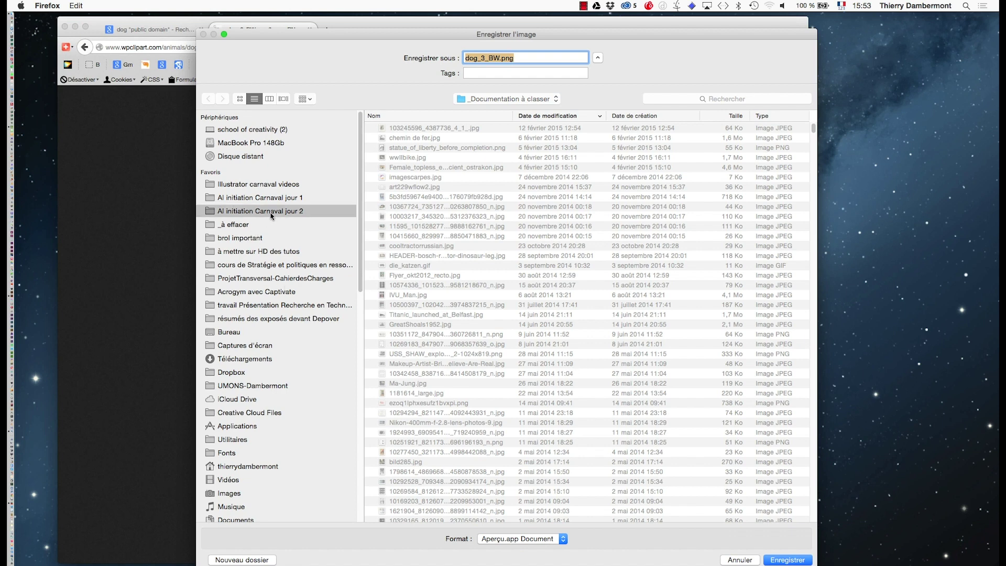
click(268, 186)
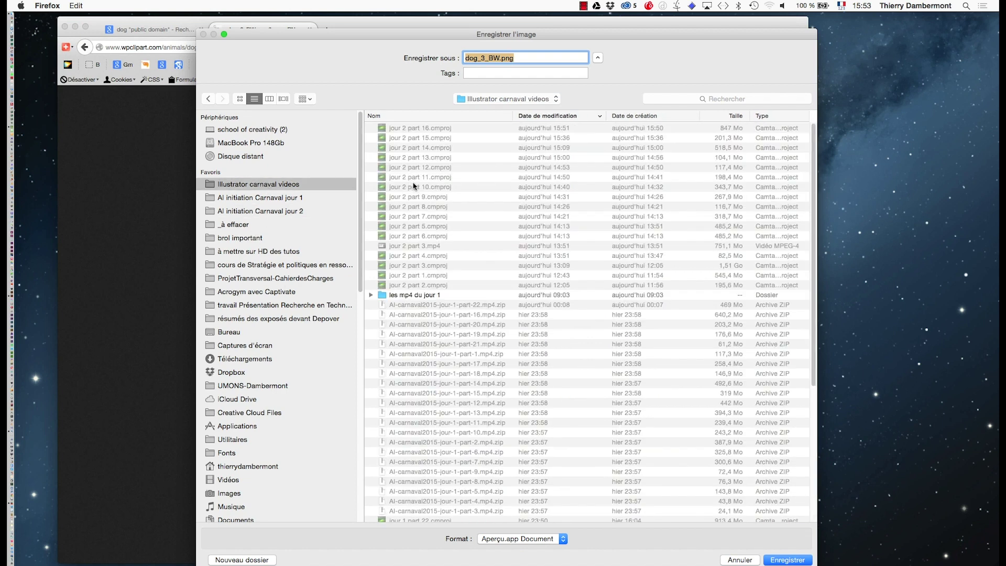
click(256, 211)
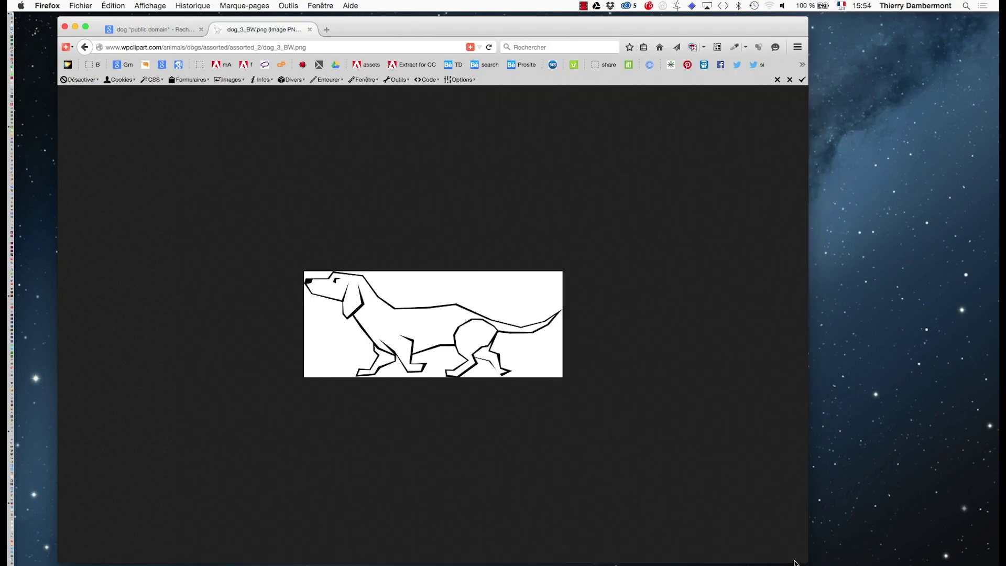
click(792, 559)
key(super+Tab)
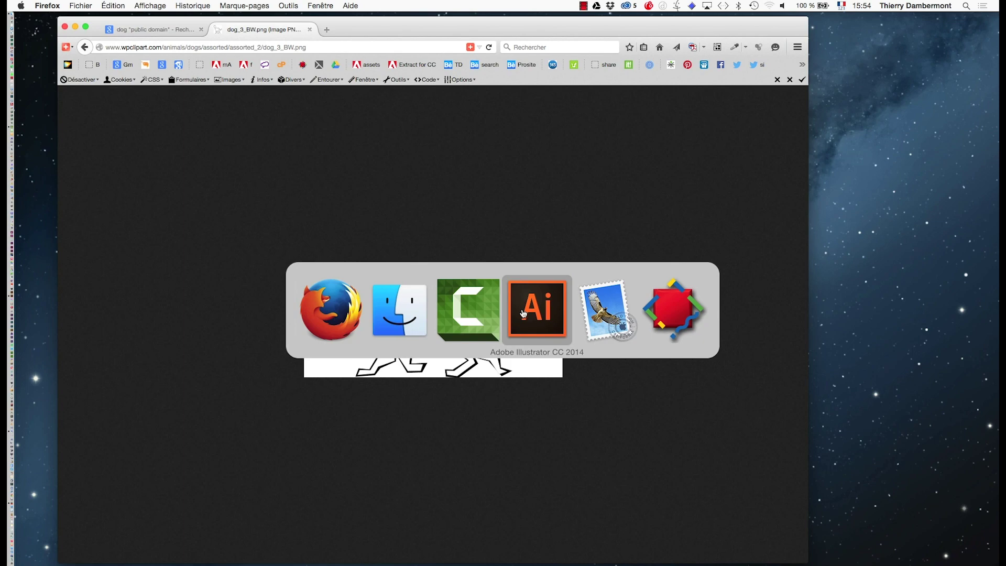
key(super+alt+h)
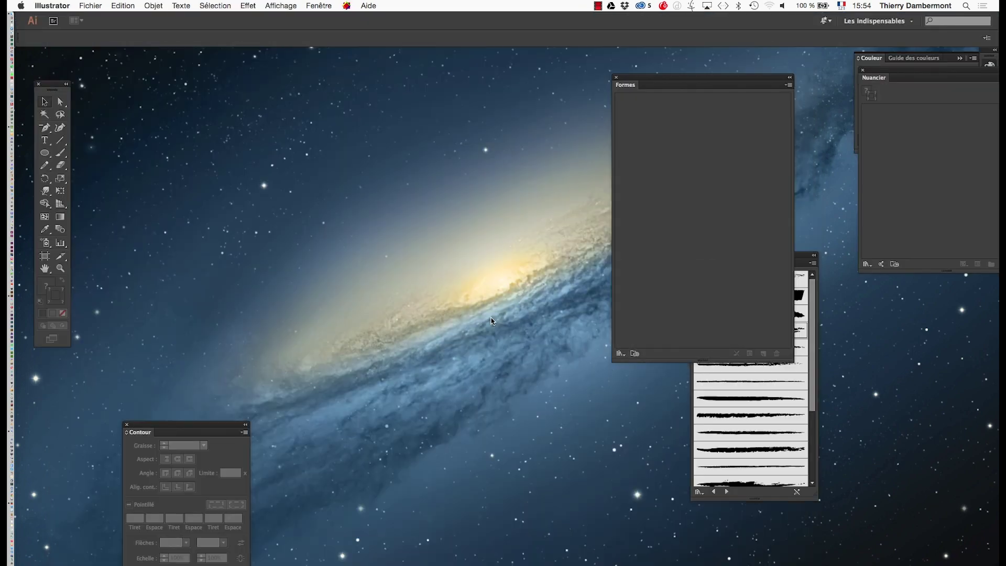
key(super+Tab)
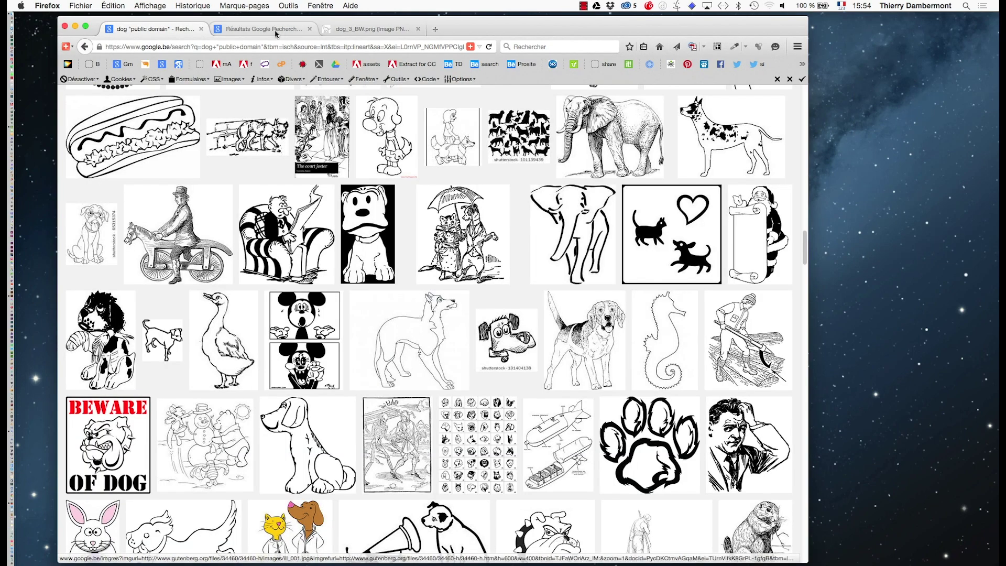
- Check the other opened result page and look through further line drawings in the dog image results
key(ctrl+Tab)
click(655, 286)
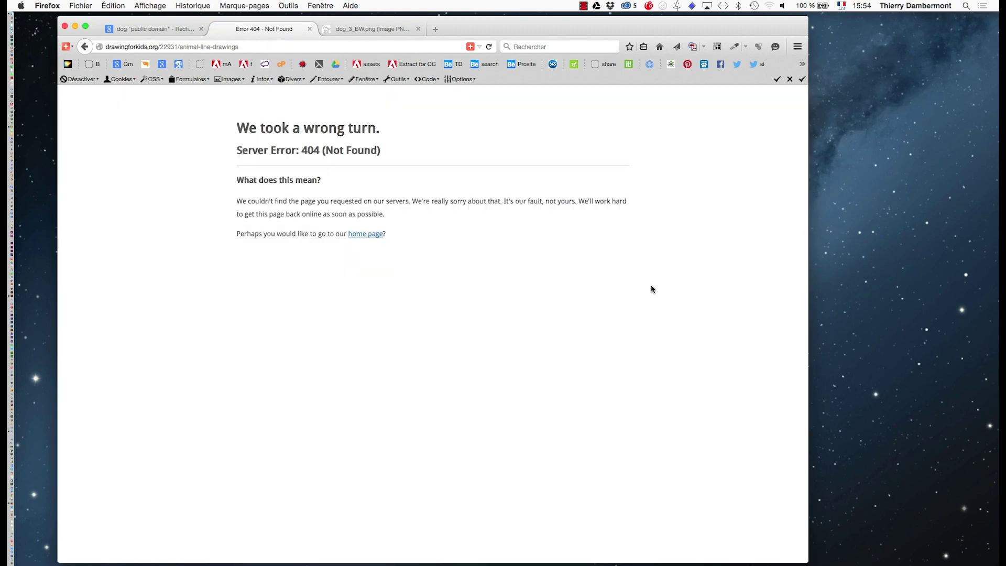
key(ctrl+shift+Tab)
scroll(545, 288, down, 5)
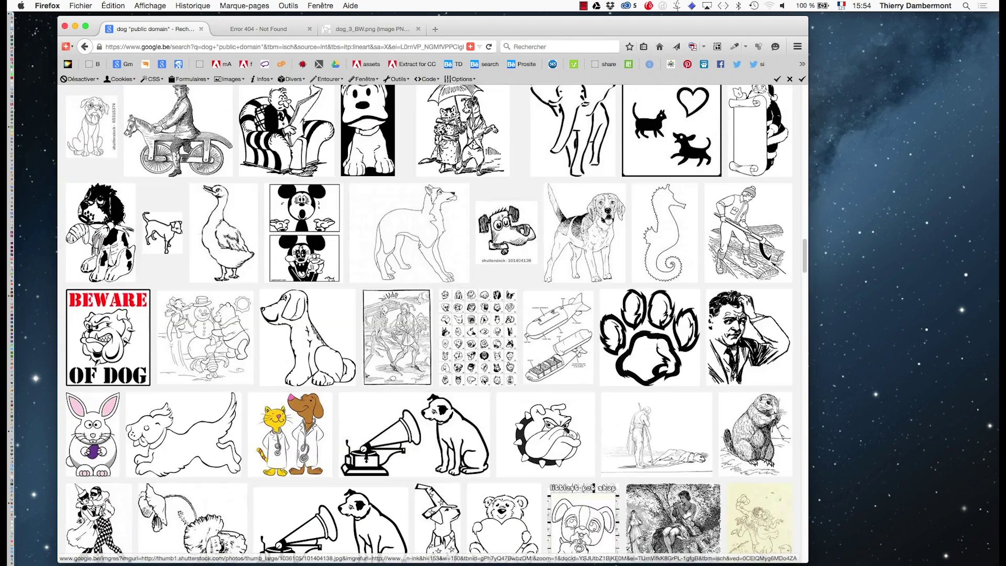
scroll(544, 288, down, 8)
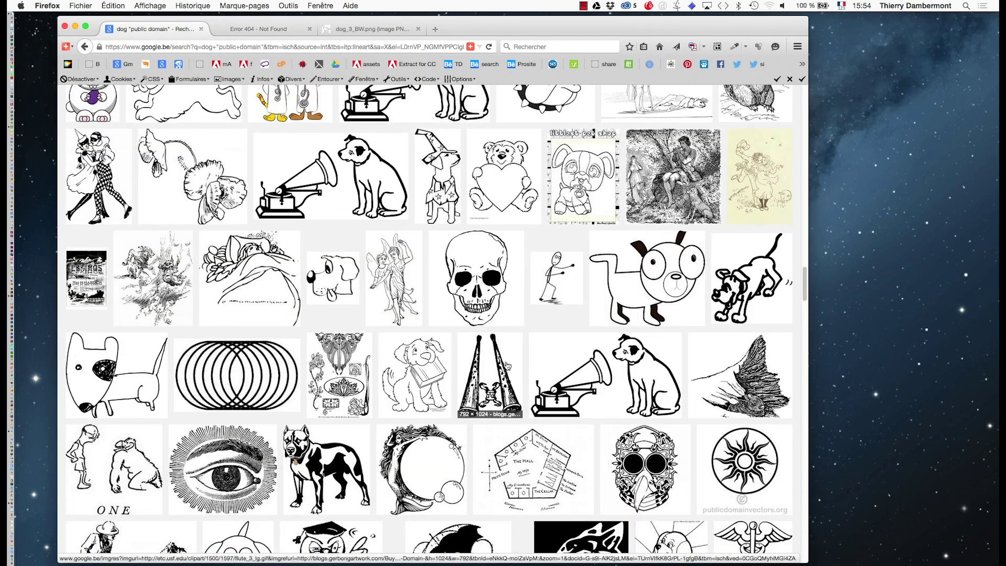
scroll(508, 365, down, 8)
scroll(503, 370, down, 10)
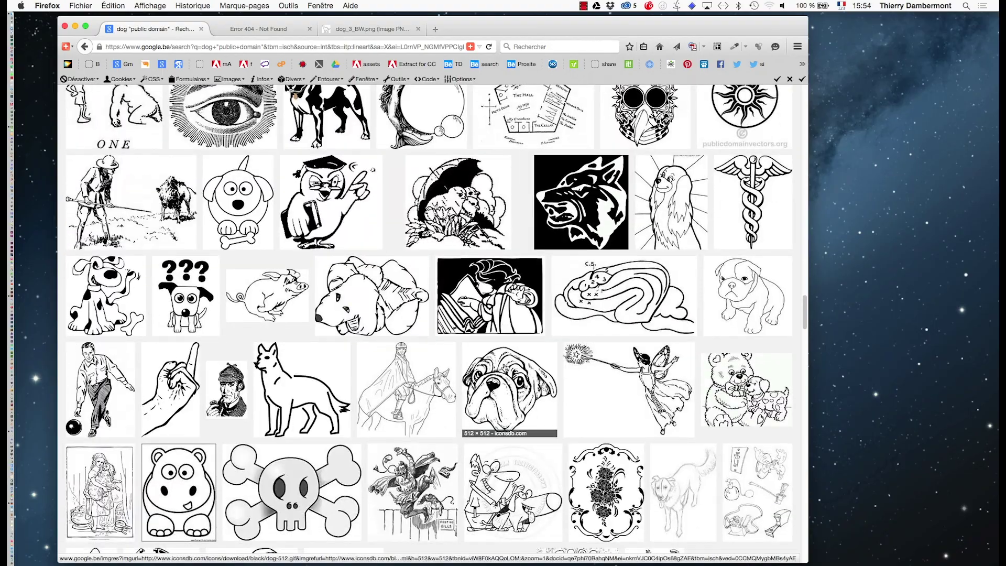
scroll(503, 370, down, 7)
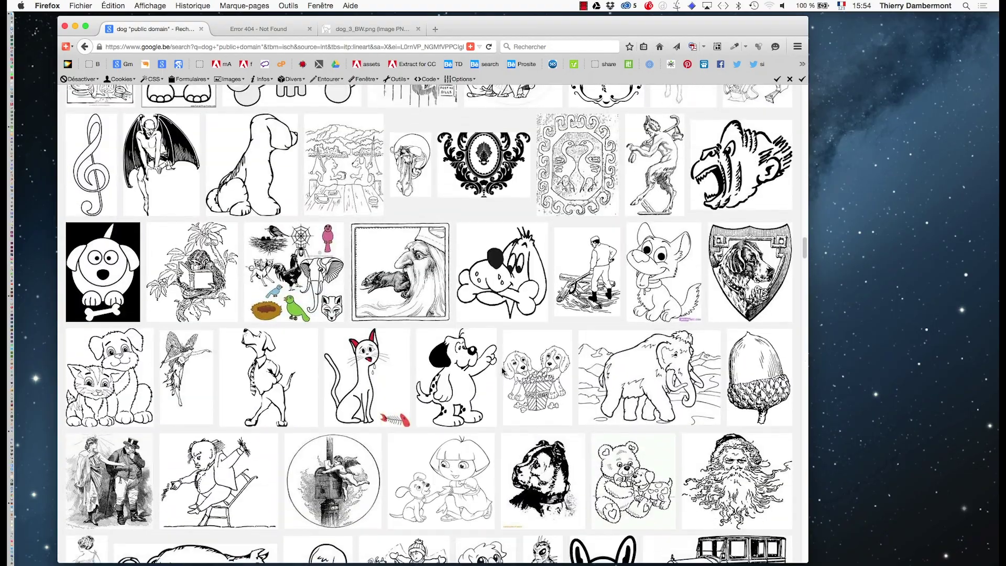
- Switch to Illustrator with the other applications hidden and create a new A4 landscape RGB document in millimetres
key(super+Tab)
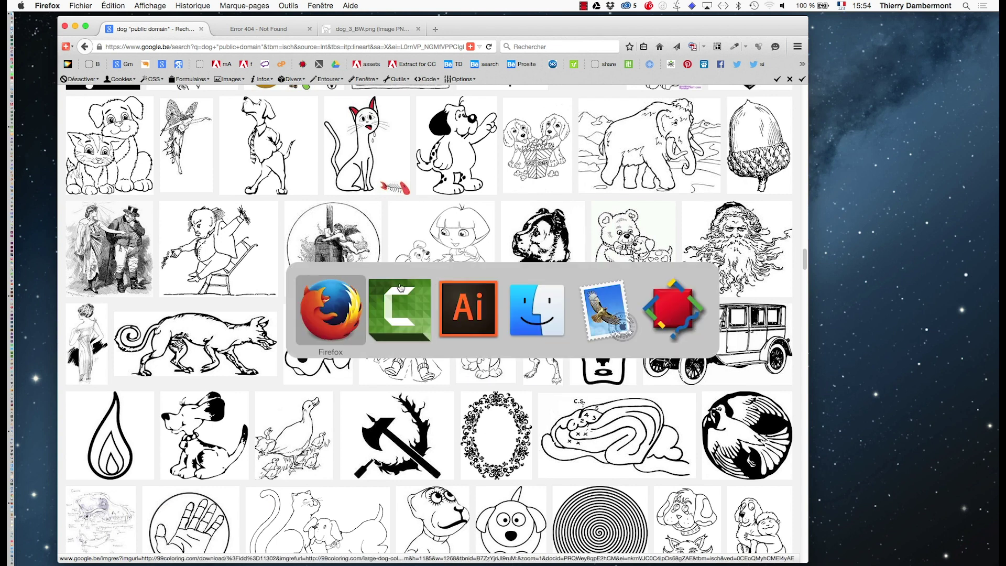
super+click(474, 317)
key(alt+super+h)
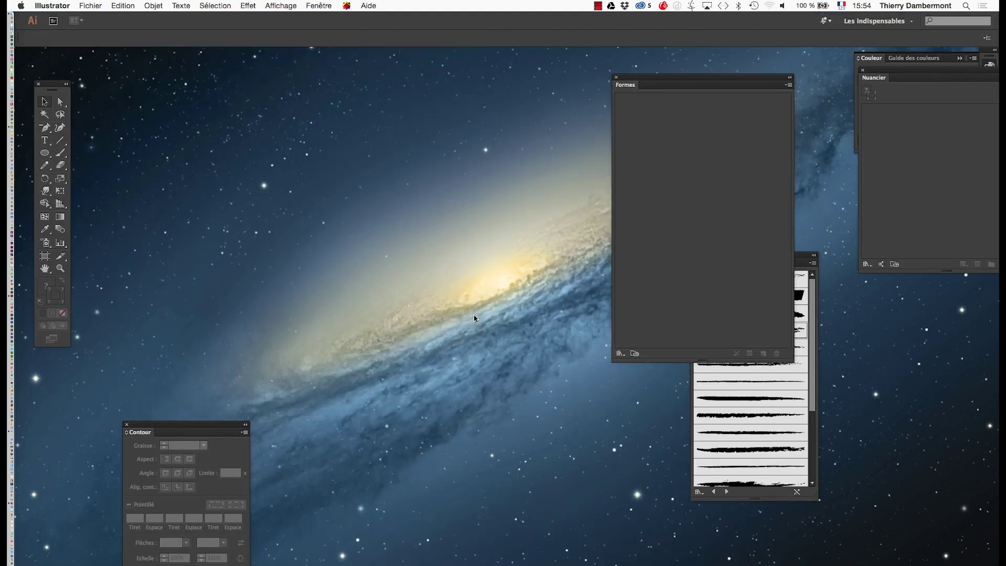
click(90, 6)
click(97, 17)
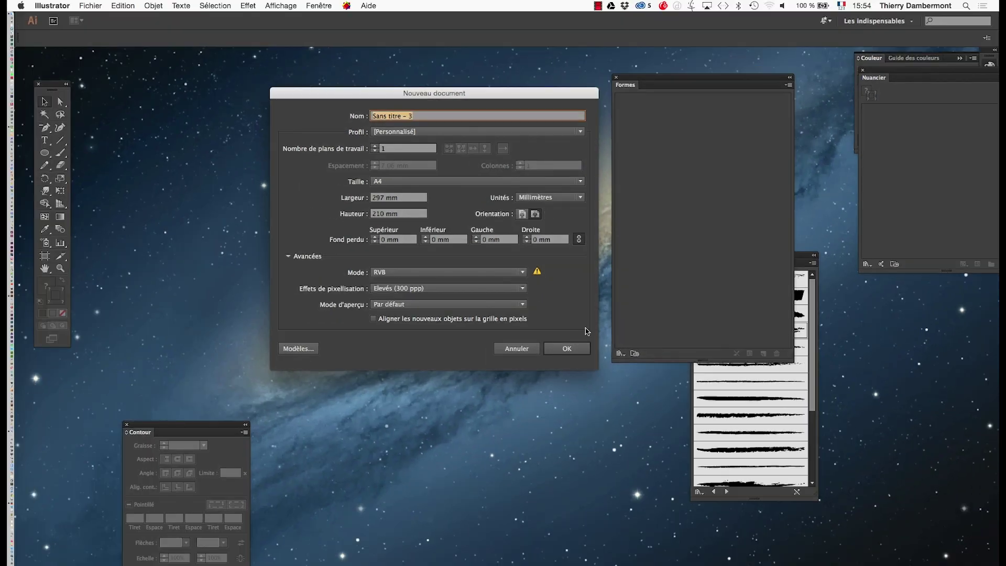
click(583, 487)
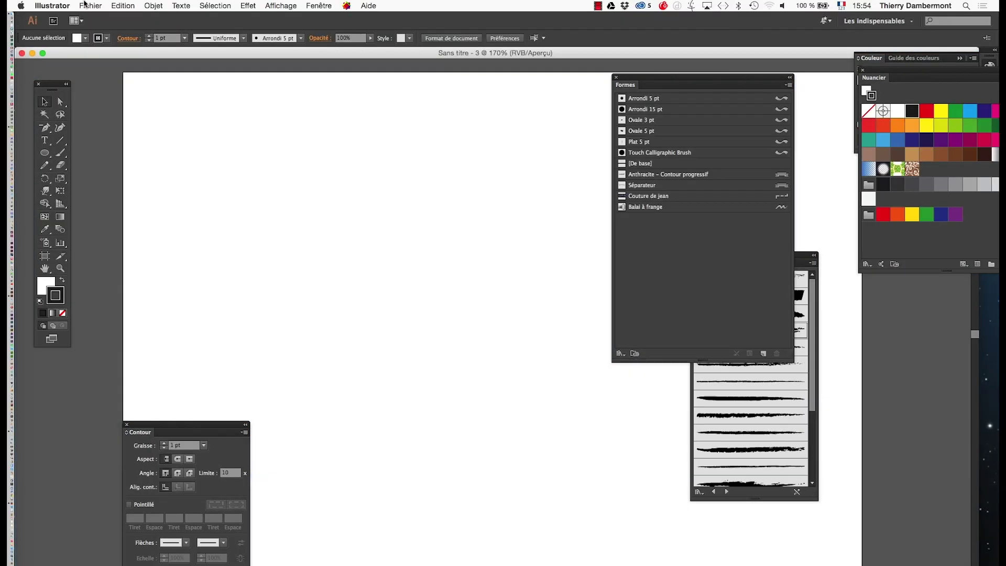
- Import dog_3_BW.png as a linked image and place it in the upper part of the artboard
click(85, 5)
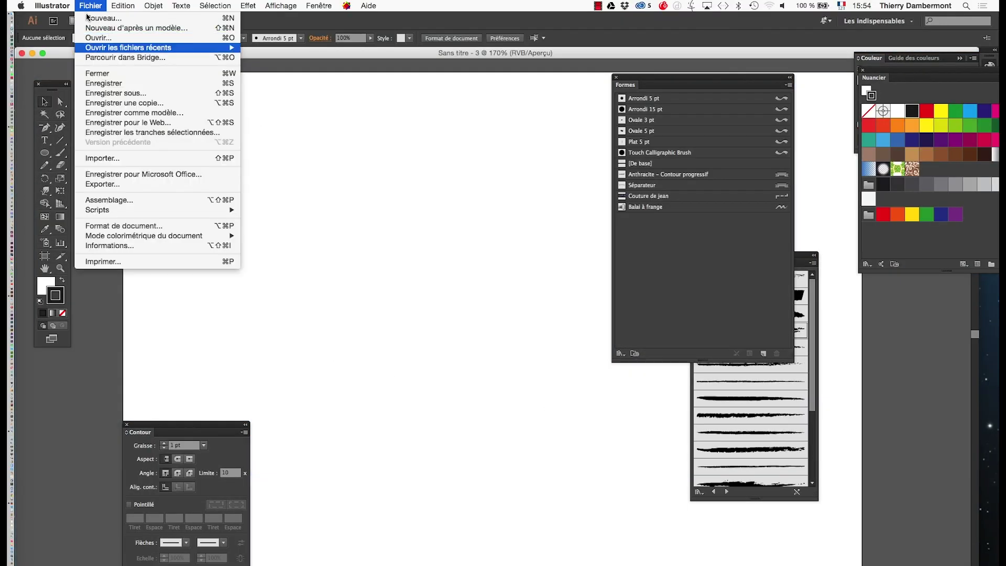
click(132, 158)
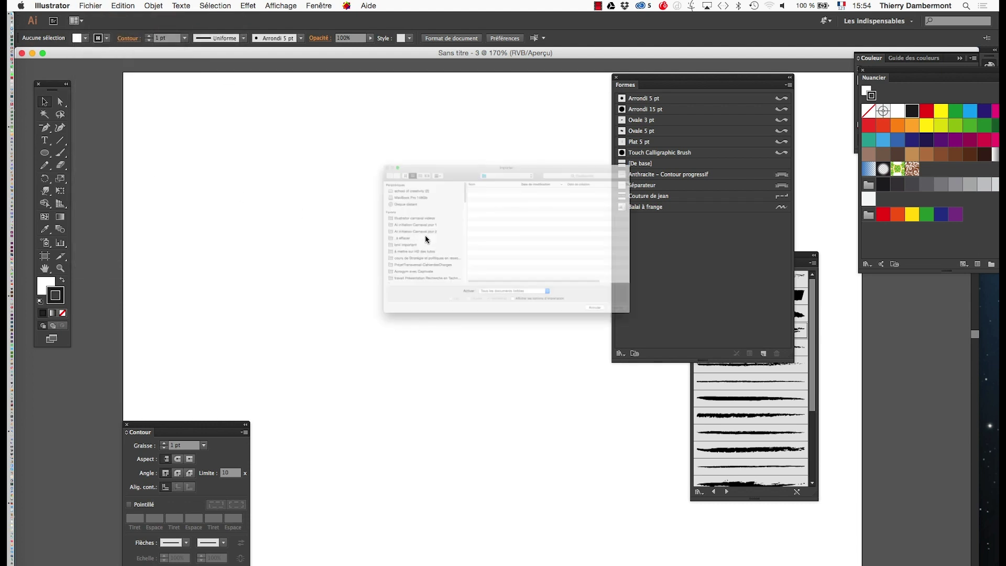
click(501, 141)
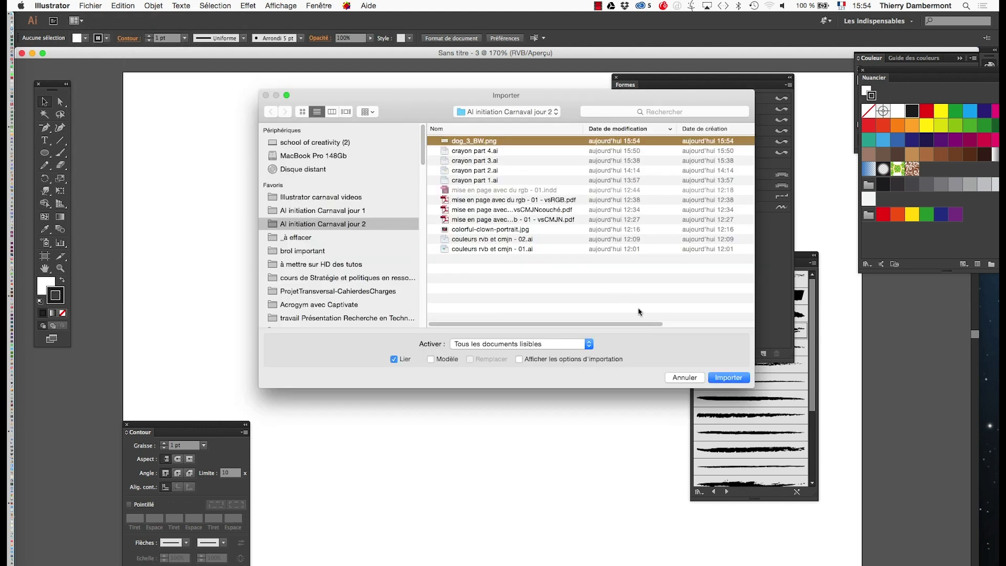
click(722, 379)
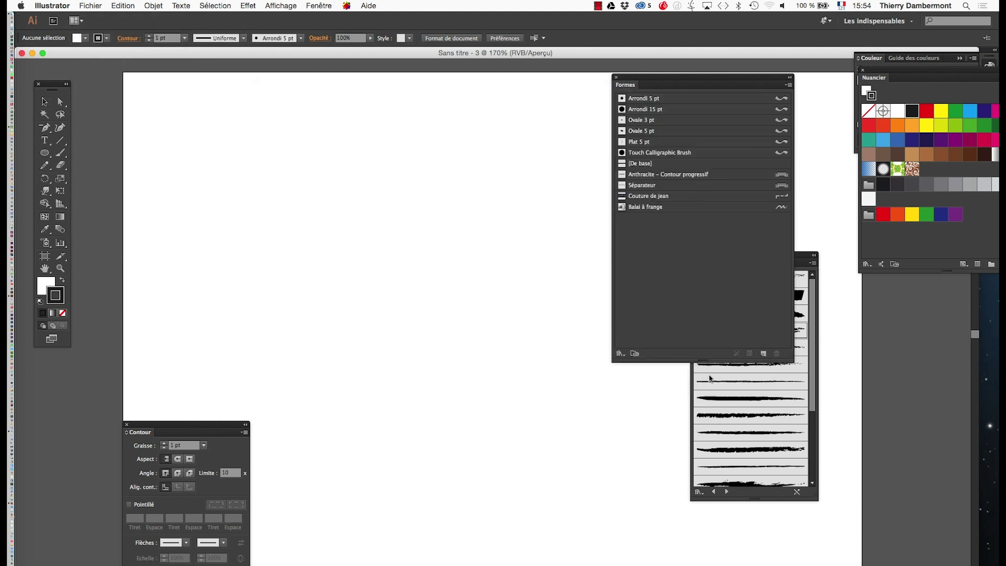
click(177, 123)
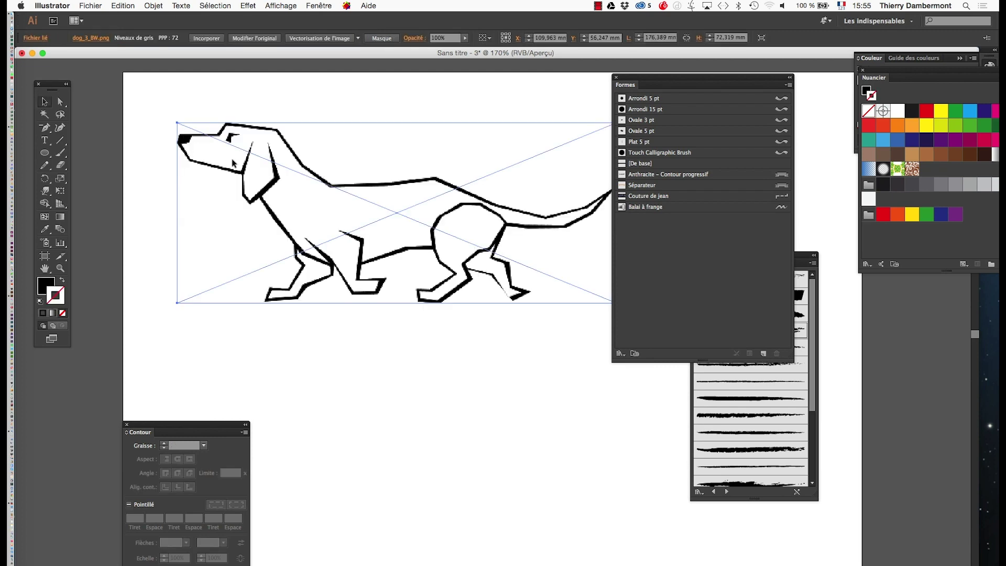
- Move the Formes panel away so that it does not cover the placed dog image
drag(620, 79, 728, 92)
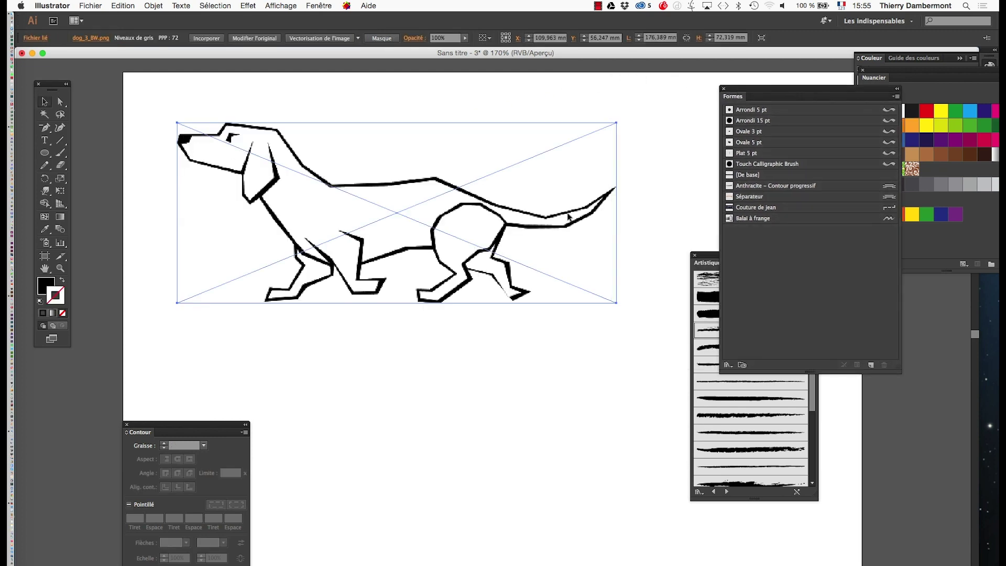
scroll(568, 218, down, 3)
scroll(551, 219, up, 3)
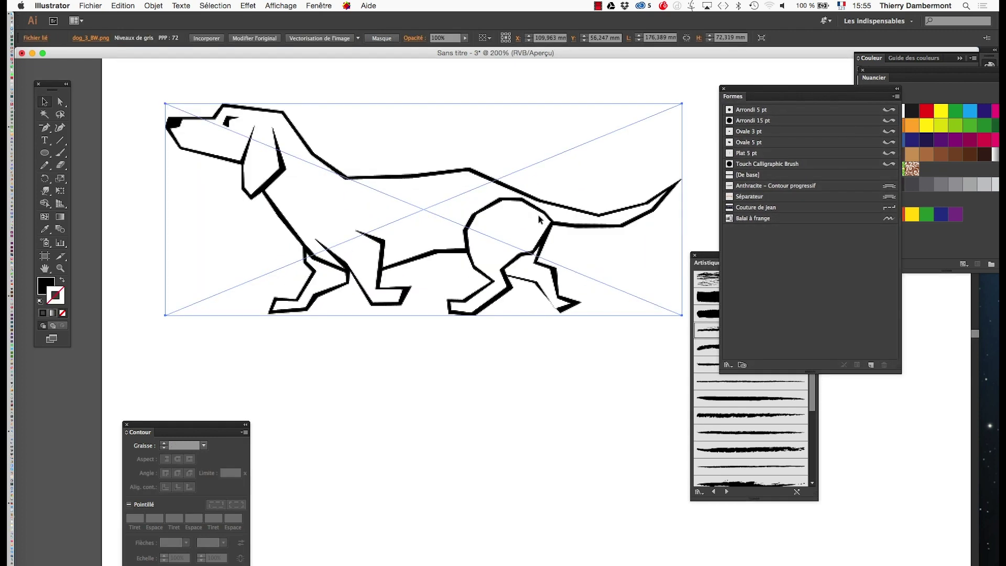
- Deselect the dog image, show the transparency grid to check its background, and hide the grid again
scroll(512, 246, down, 3)
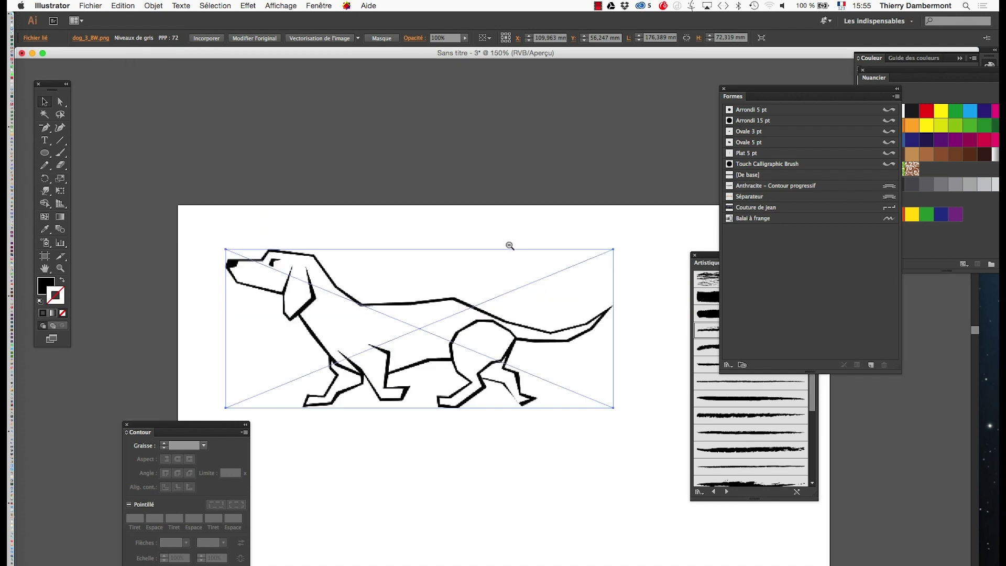
drag(471, 296, 382, 146)
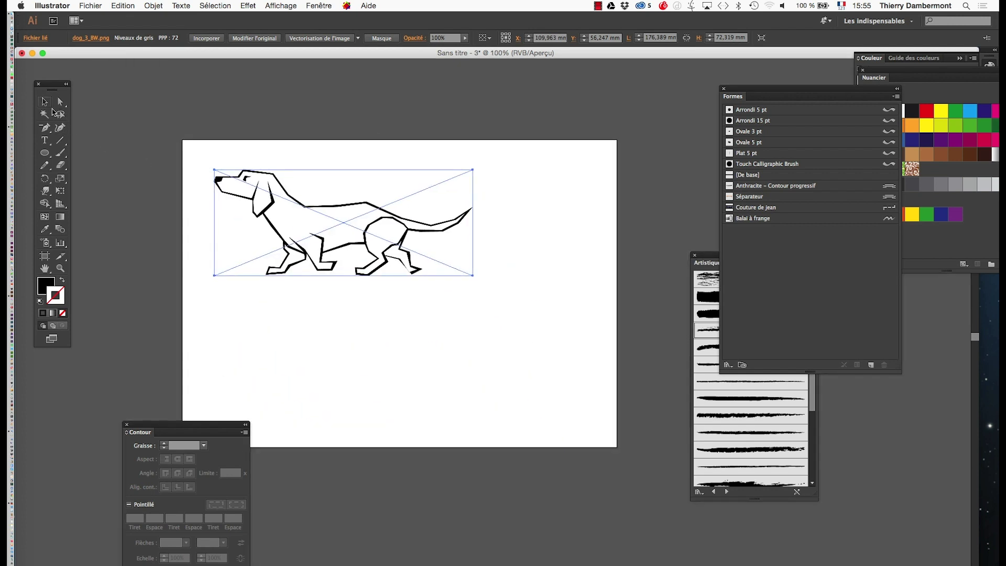
click(45, 102)
key(super+shift+a)
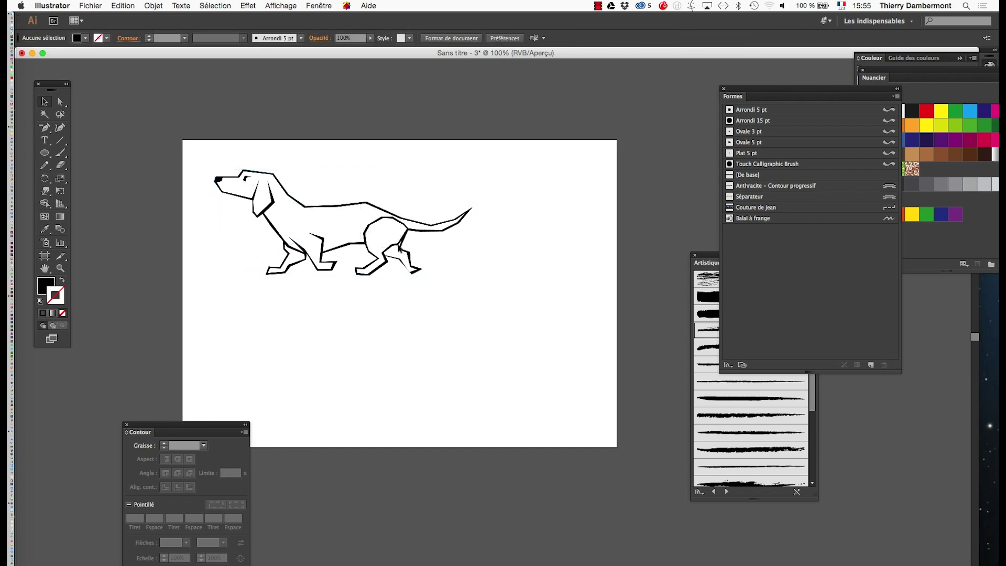
click(281, 6)
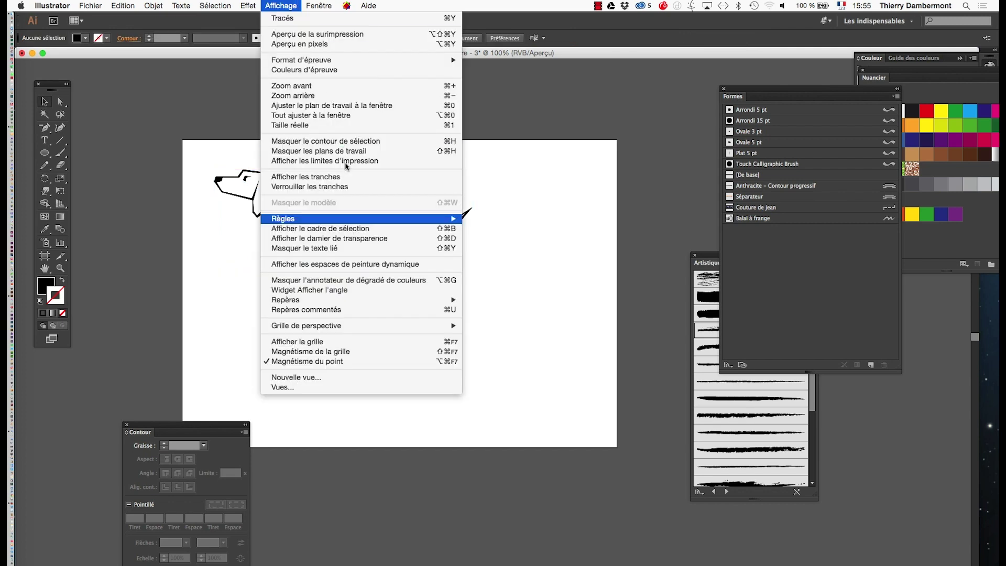
click(365, 245)
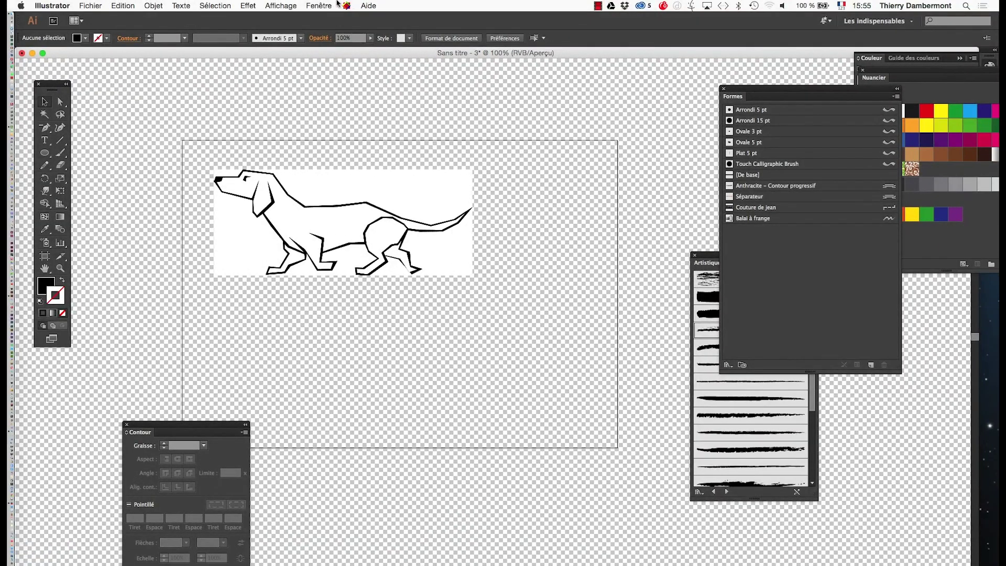
click(294, 5)
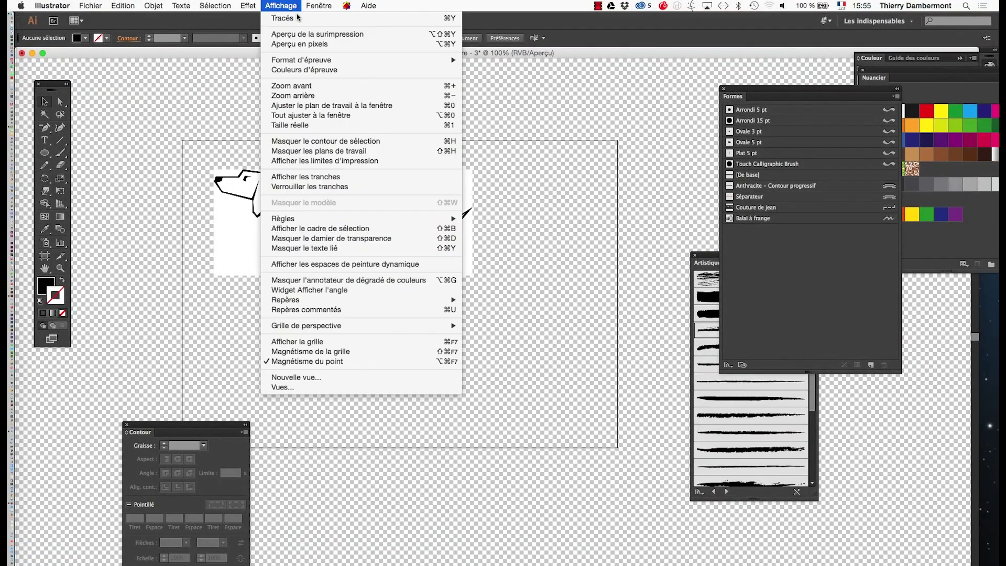
click(401, 239)
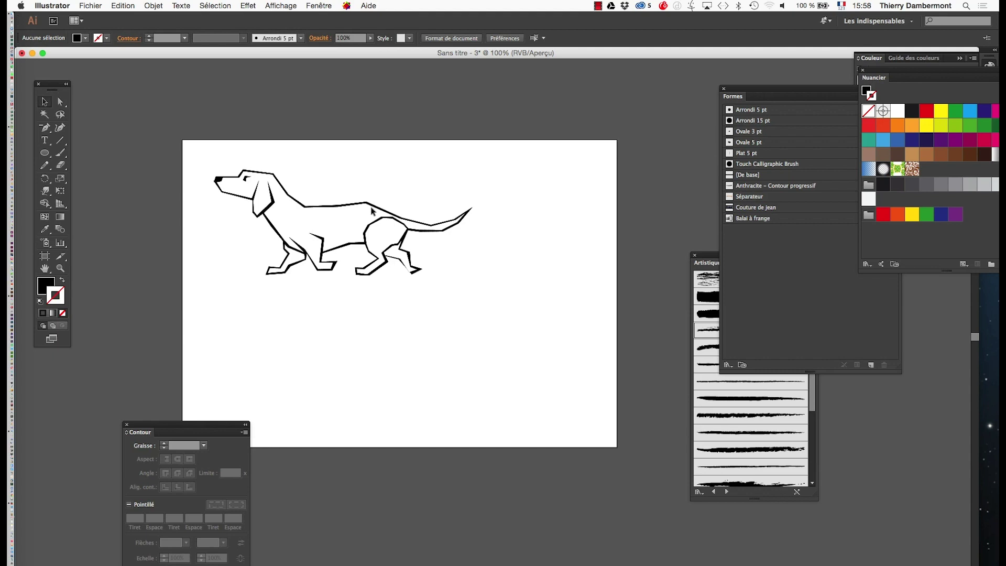
- Select the placed dog image and examine the edges of its lines up close around the ear, neck, back and legs
click(399, 228)
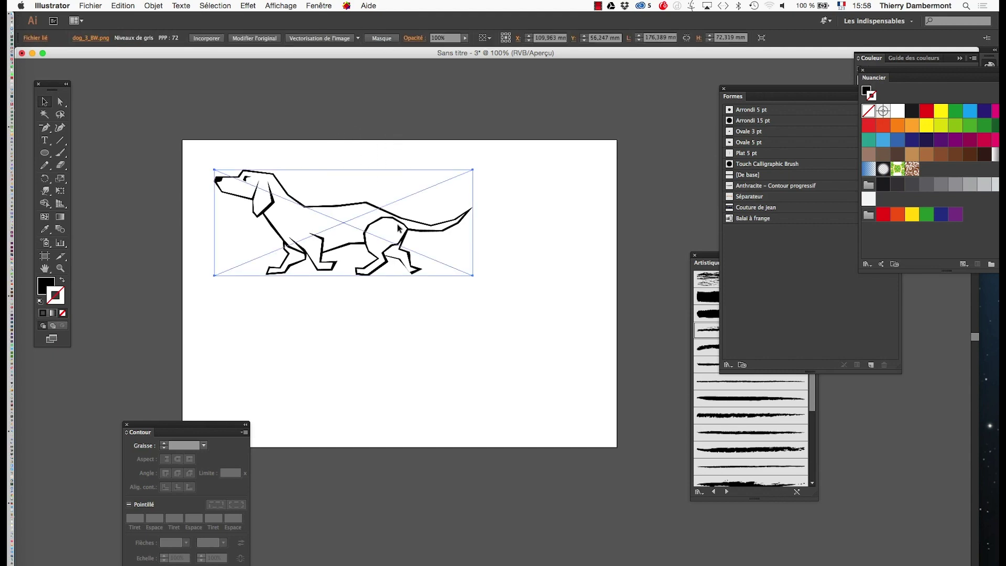
click(183, 156)
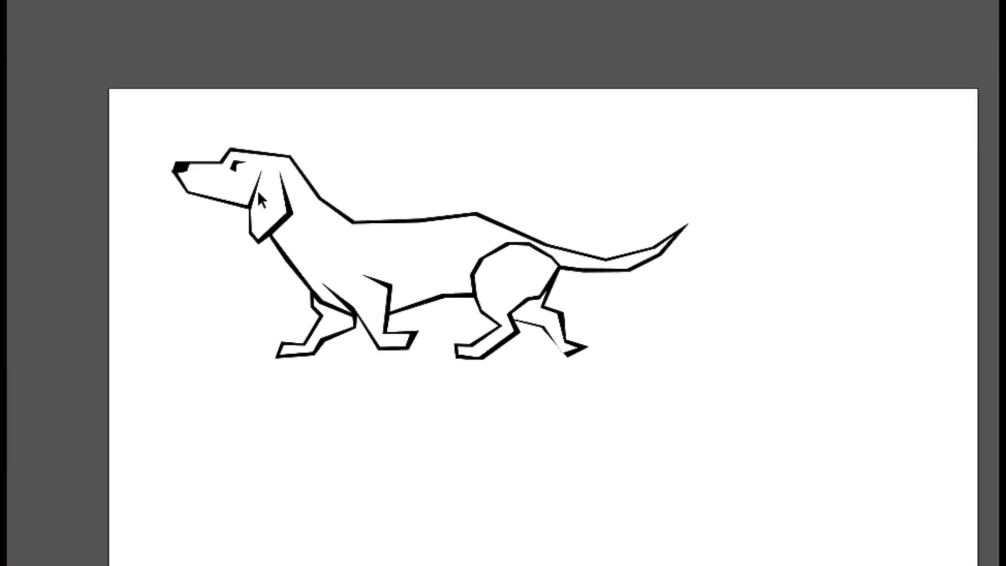
drag(192, 144, 309, 241)
drag(150, 81, 272, 205)
click(187, 110)
drag(188, 110, 276, 203)
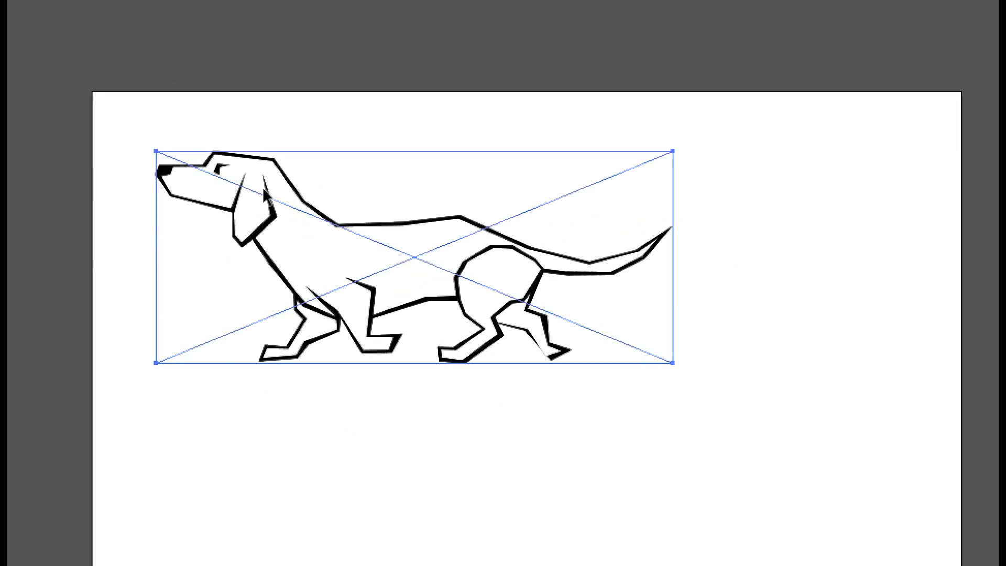
click(191, 129)
drag(138, 109, 270, 213)
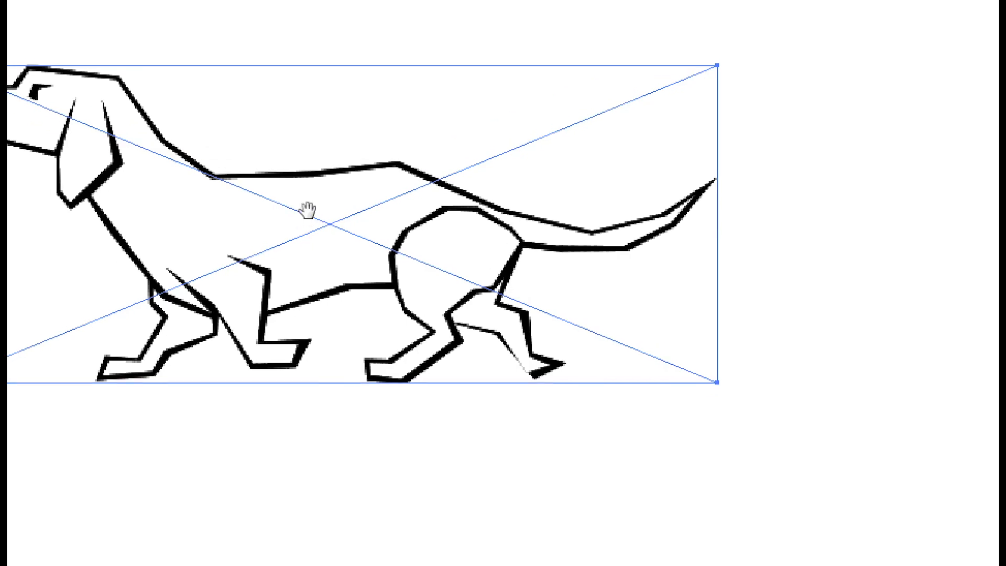
scroll(330, 238, up, 1)
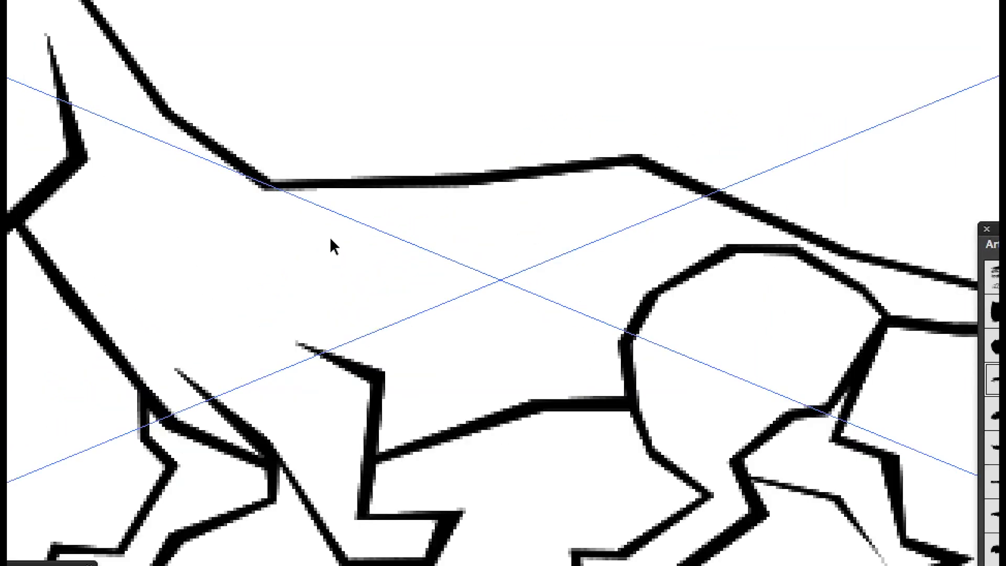
scroll(330, 239, up, 1)
drag(168, 179, 455, 342)
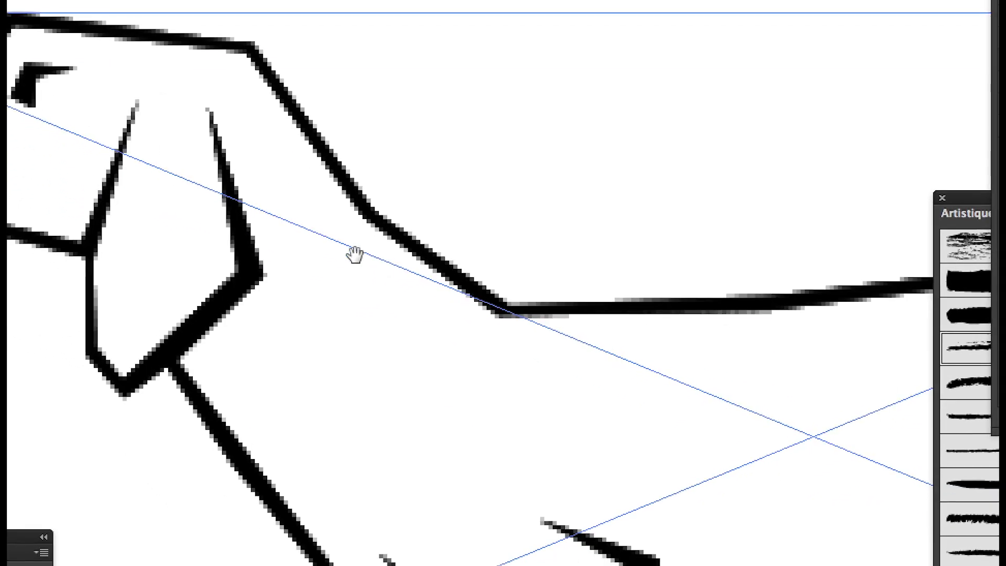
ctrl+alt+click(355, 255)
ctrl+alt+click(354, 255)
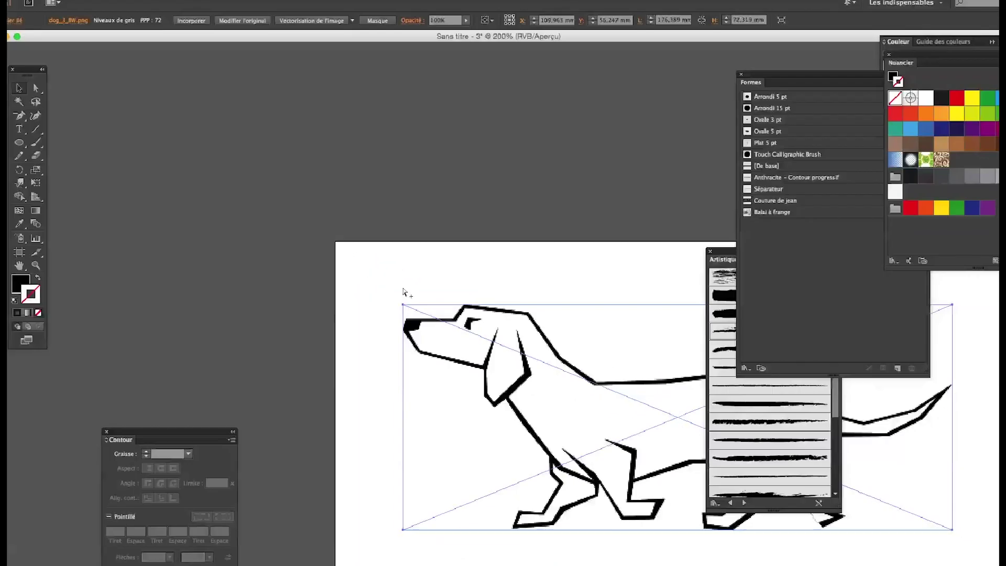
drag(463, 285, 198, 122)
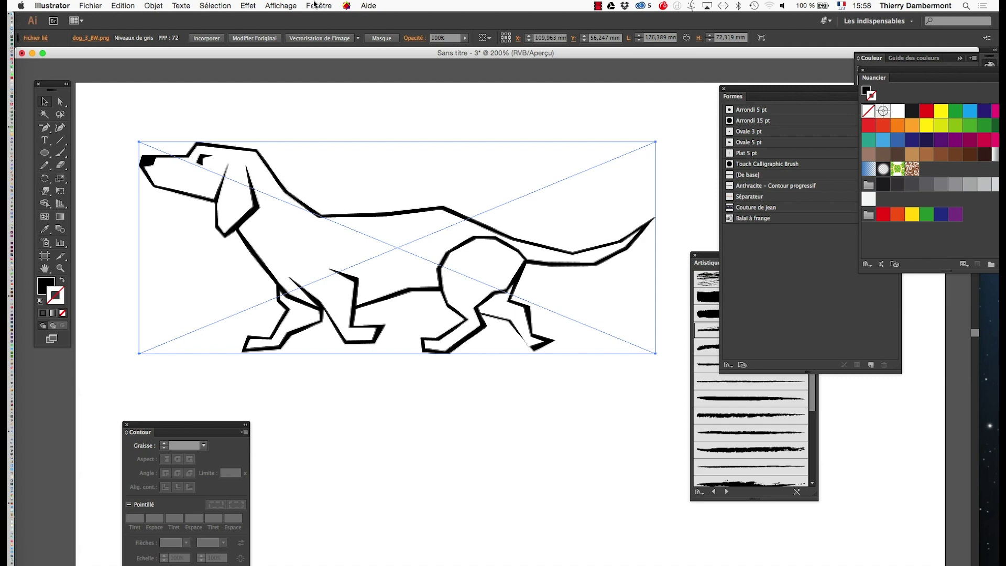
- Open the Vectorisation de l'image panel beside the dog and trace the image with the [Par défaut] preset in Noir et blanc mode, threshold 128
click(316, 5)
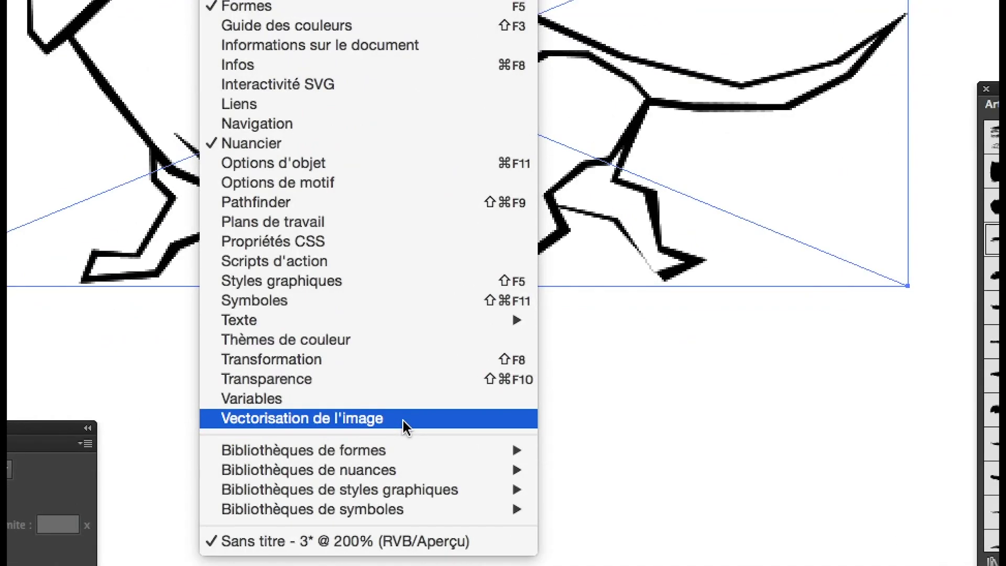
click(404, 420)
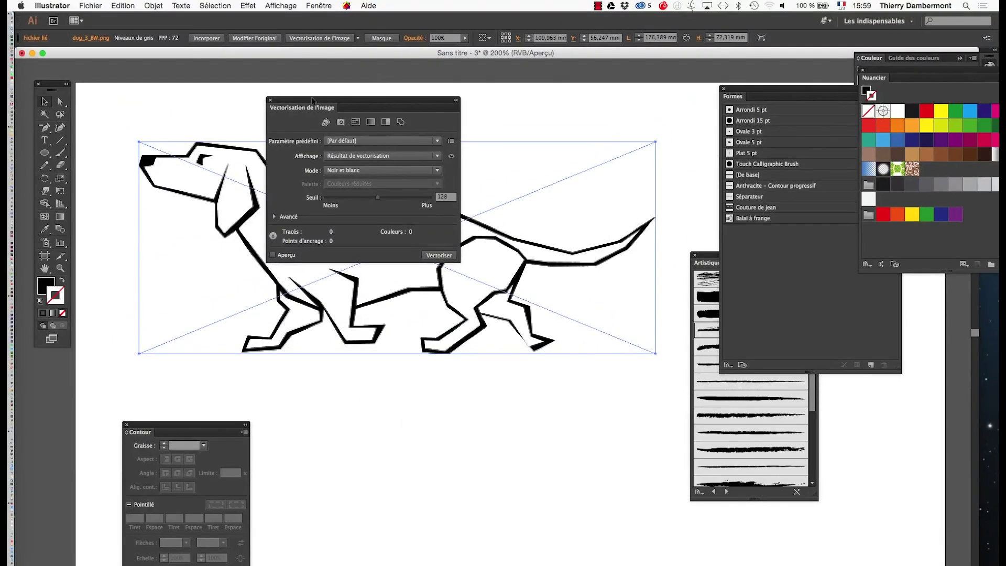
drag(313, 100, 610, 84)
mouse_move(370, 205)
mouse_down()
mouse_move(319, 169)
mouse_move(325, 195)
mouse_up()
scroll(337, 199, down, 2)
drag(577, 80, 506, 77)
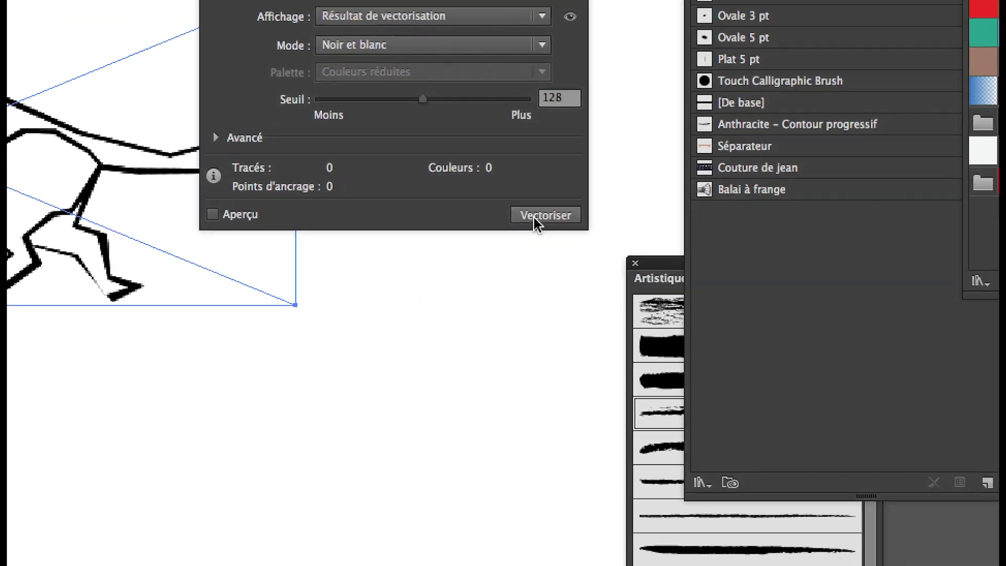
click(537, 221)
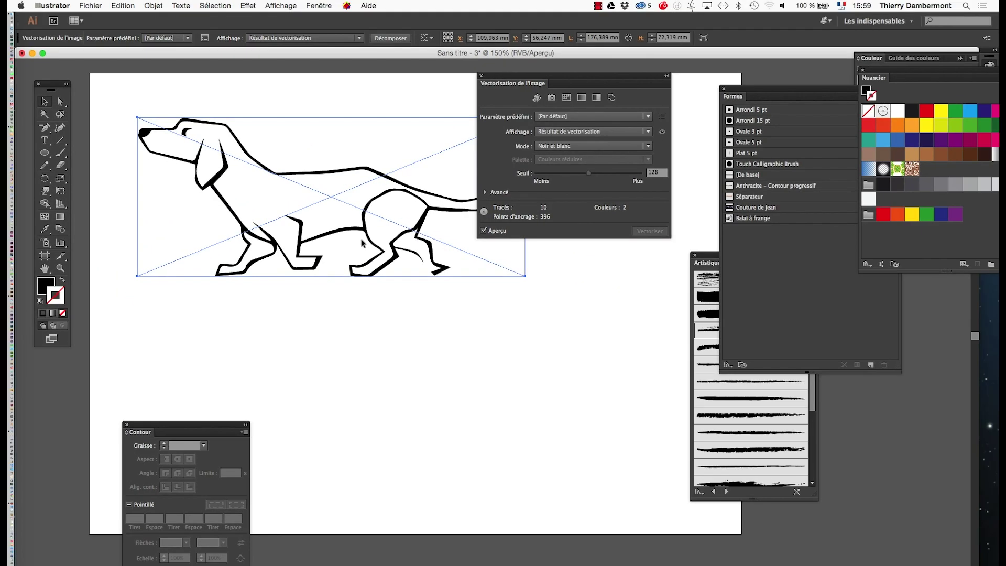
- Compare the traced dog with the original by switching the tracing display between Image source and Résultat de vectorisation, ending on the traced result
scroll(256, 216, up, 3)
scroll(292, 241, up, 5)
scroll(292, 241, left, 4)
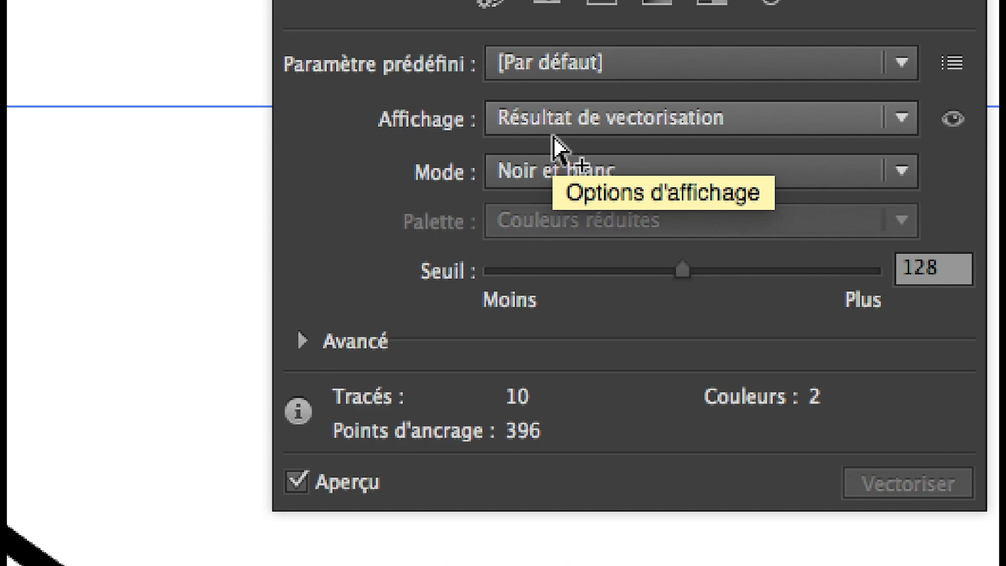
click(550, 129)
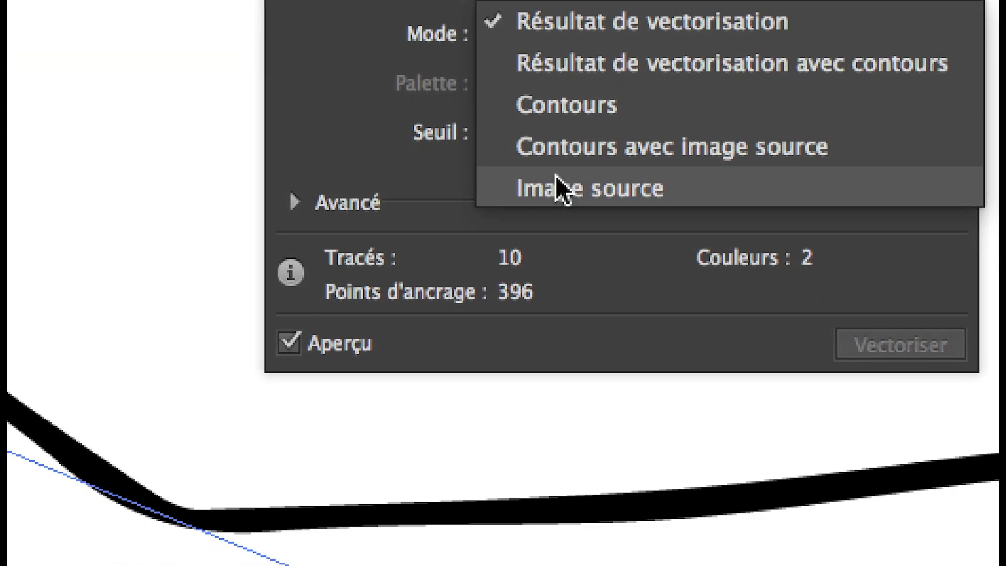
click(556, 177)
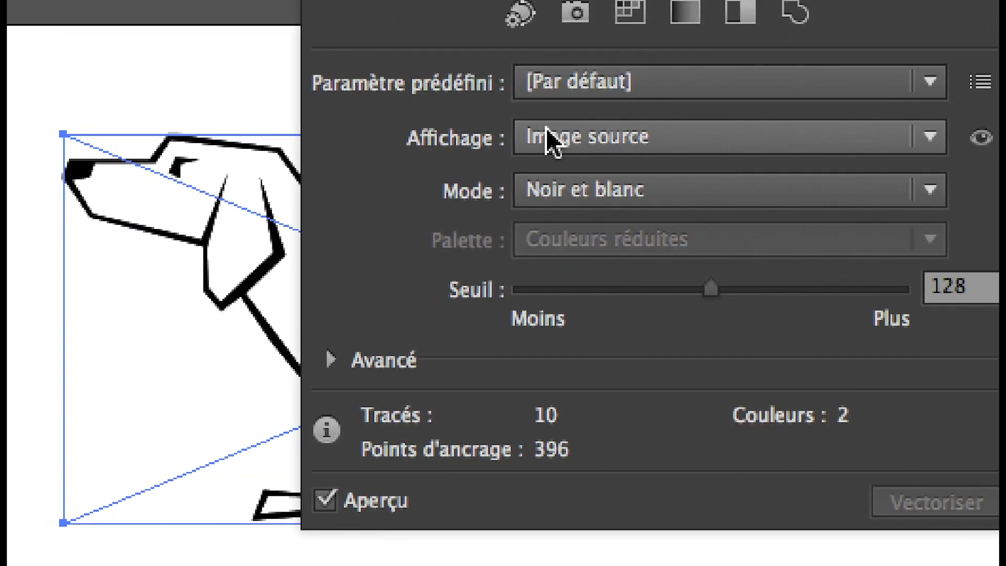
click(690, 126)
click(551, 159)
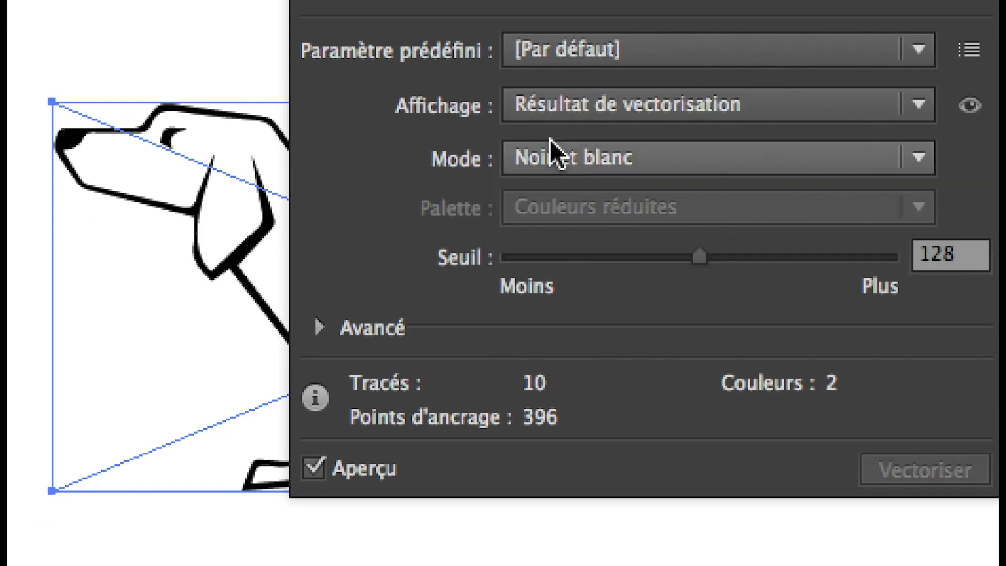
click(551, 125)
click(581, 338)
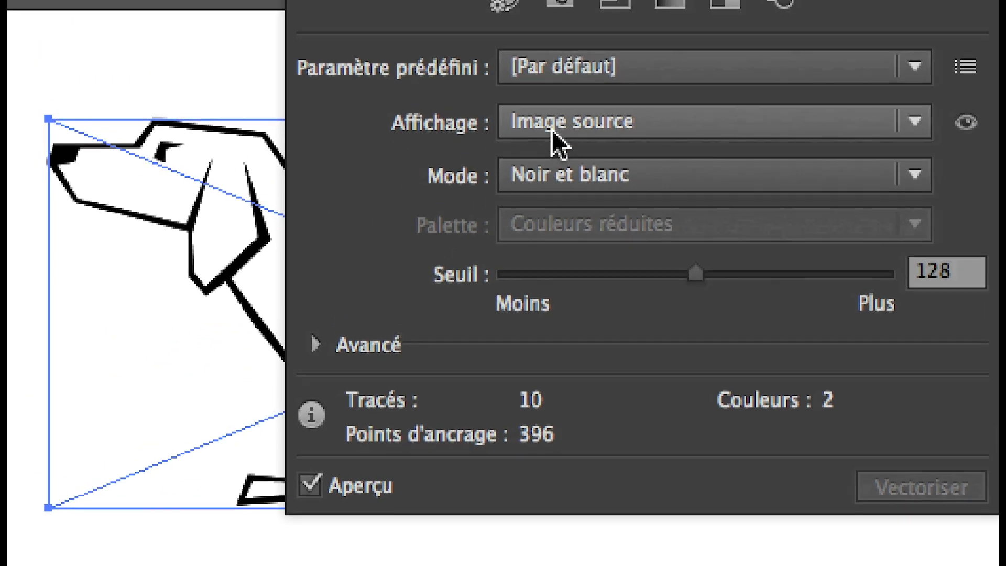
click(555, 141)
click(555, 160)
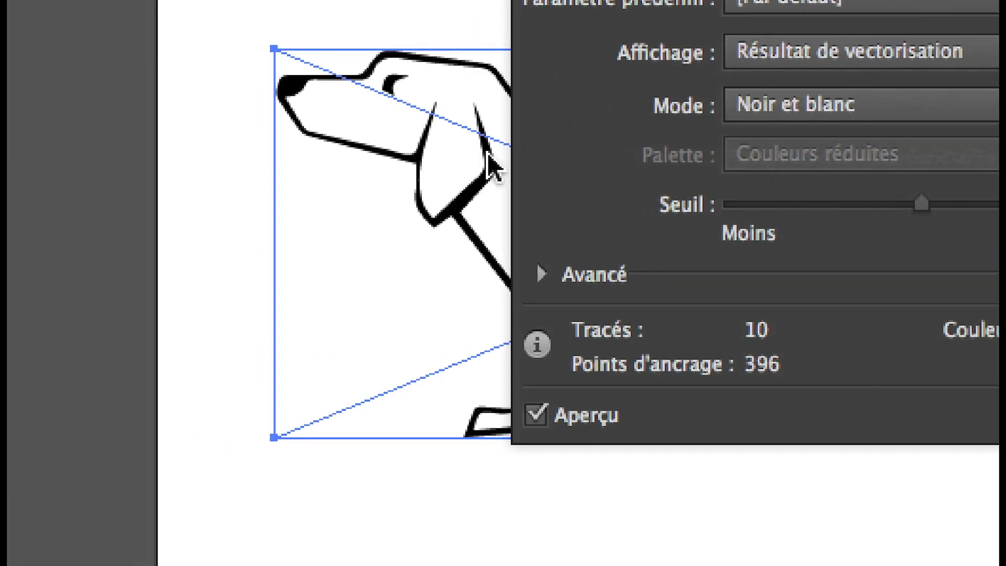
drag(486, 152, 363, 162)
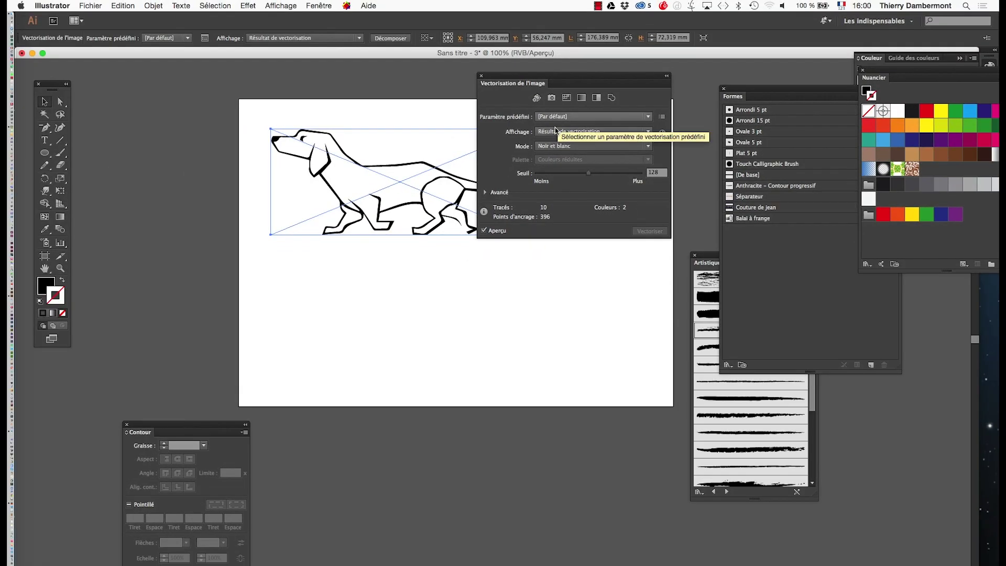
- Move the Vectorisation de l'image panel further off the dog and expand its Avancé options
drag(515, 73, 557, 77)
click(426, 187)
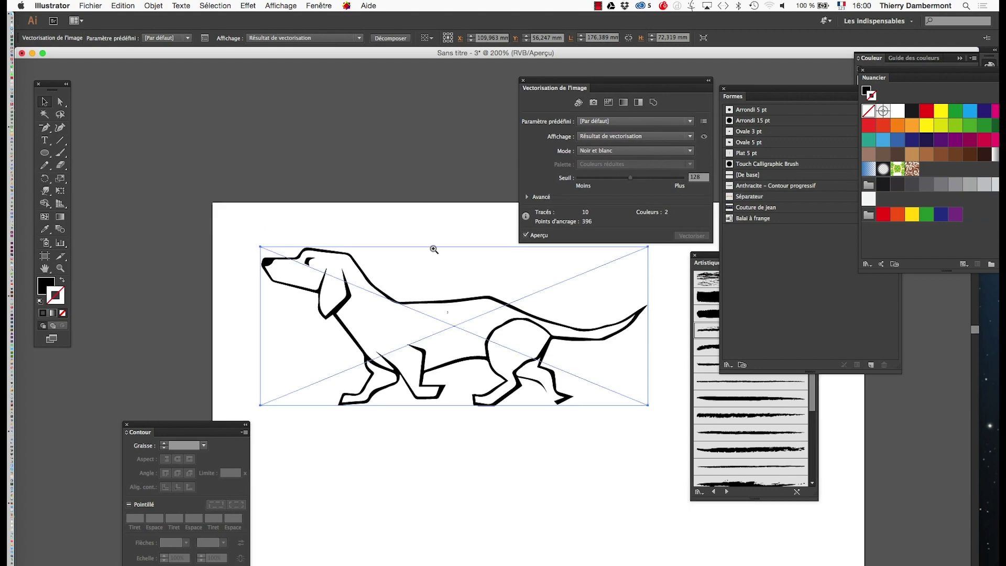
drag(493, 376, 379, 313)
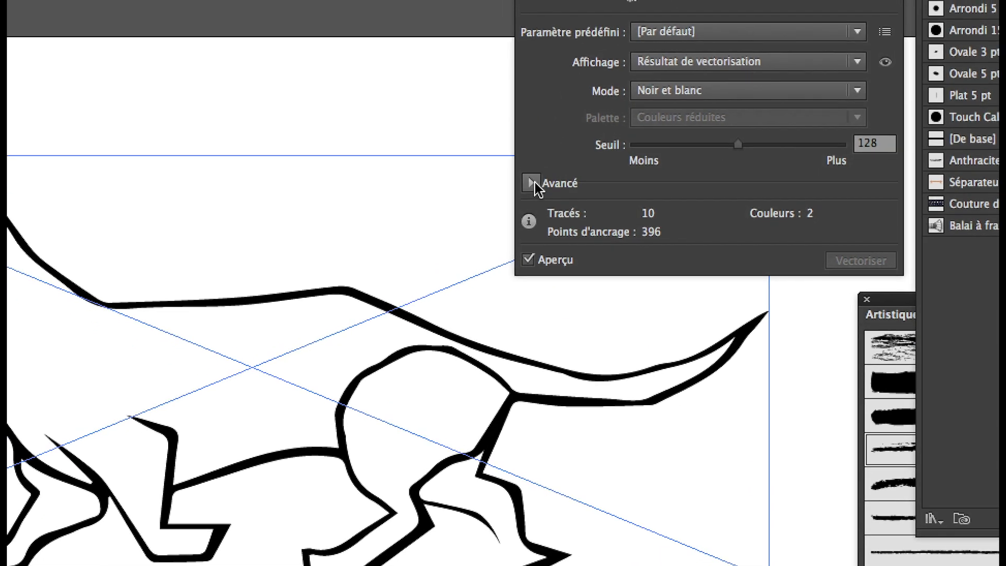
click(535, 184)
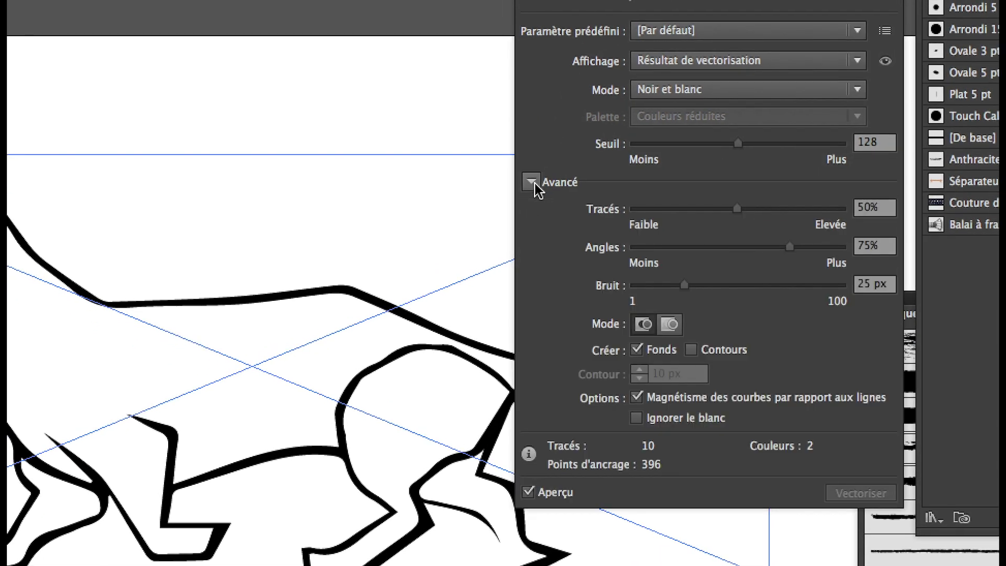
click(534, 184)
click(535, 184)
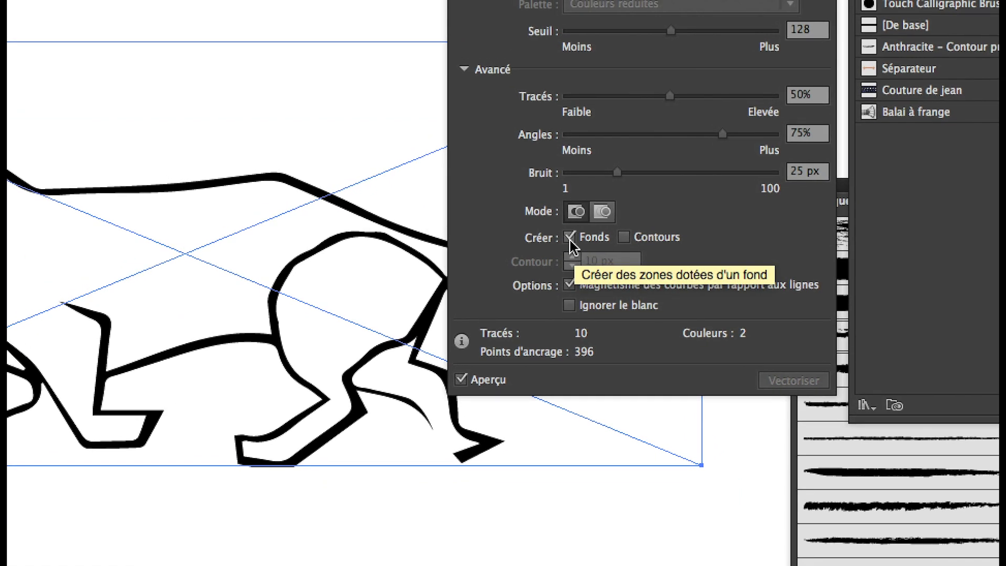
- Set the tracing to create Contours without Fonds, comparing this with the combined and Fonds-only results
click(570, 239)
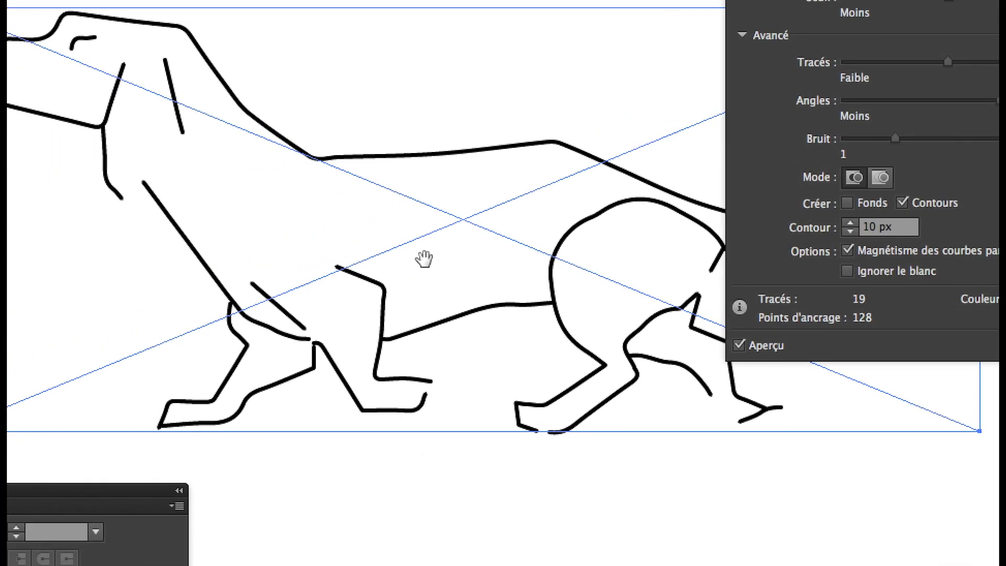
drag(159, 298, 262, 331)
drag(464, 274, 485, 280)
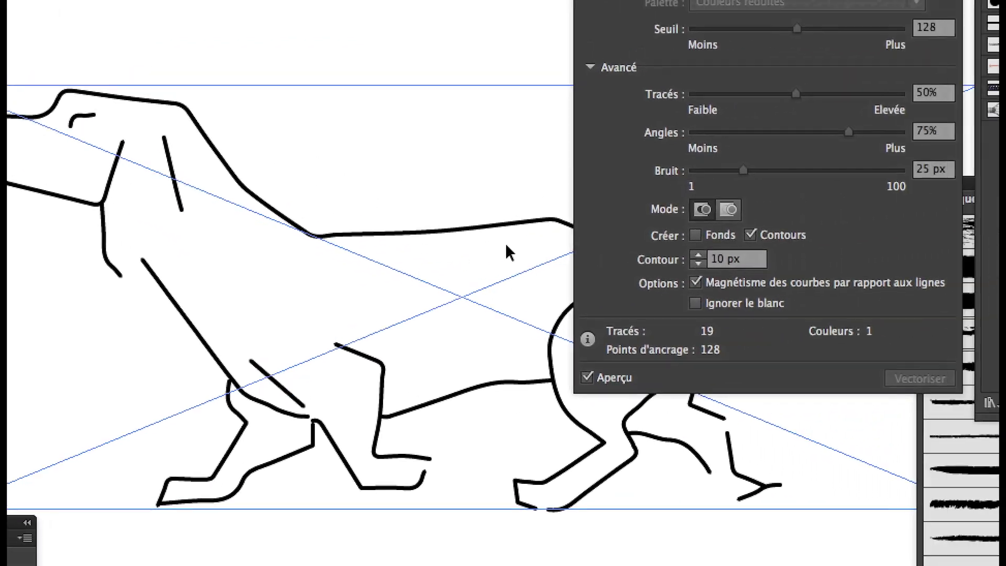
click(716, 238)
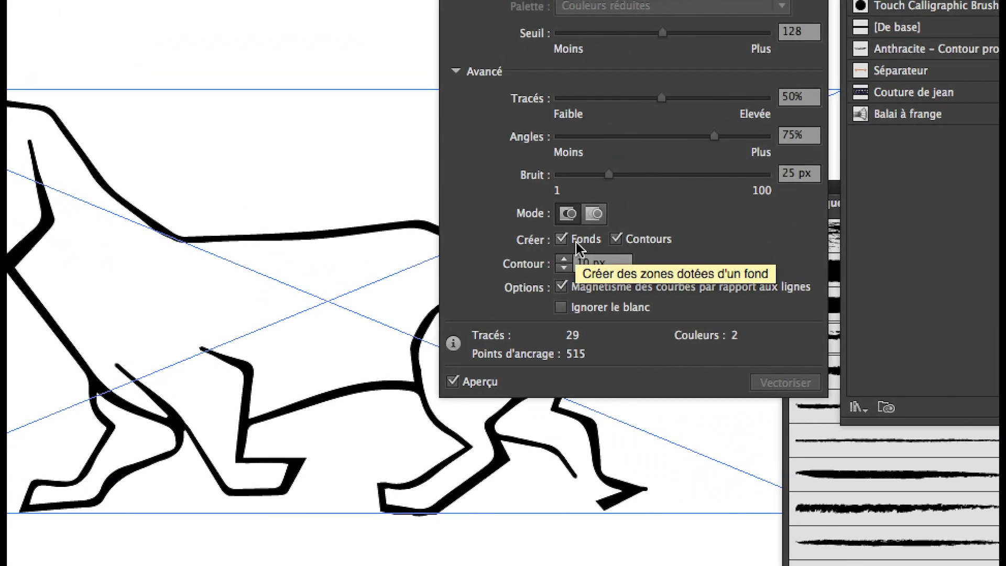
click(611, 239)
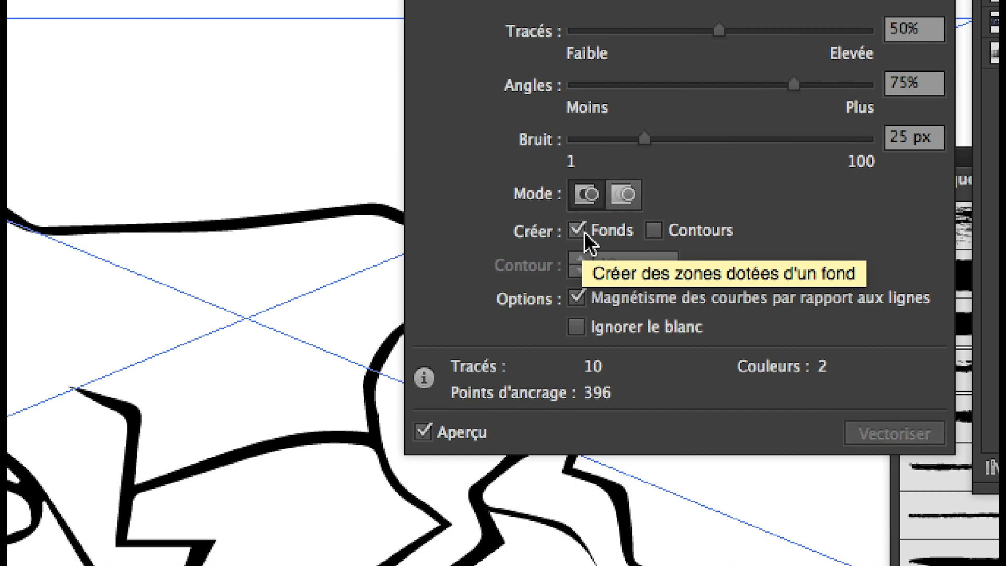
click(585, 235)
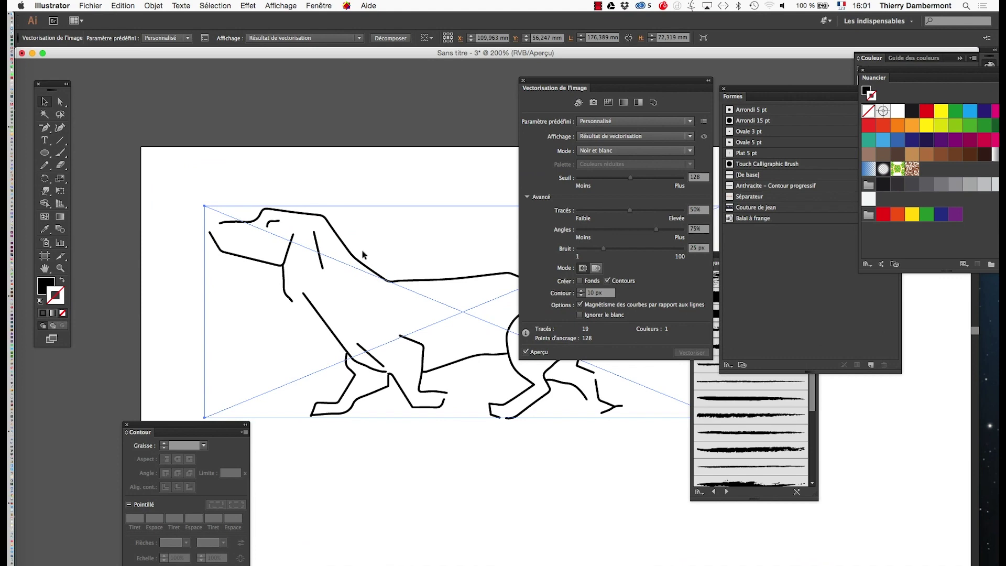
- Compare the dog tracing with Fonds and Contours combined, Fonds alone and Contours alone, ending on Contours alone, with the tracing panel moved aside
key(super+minus)
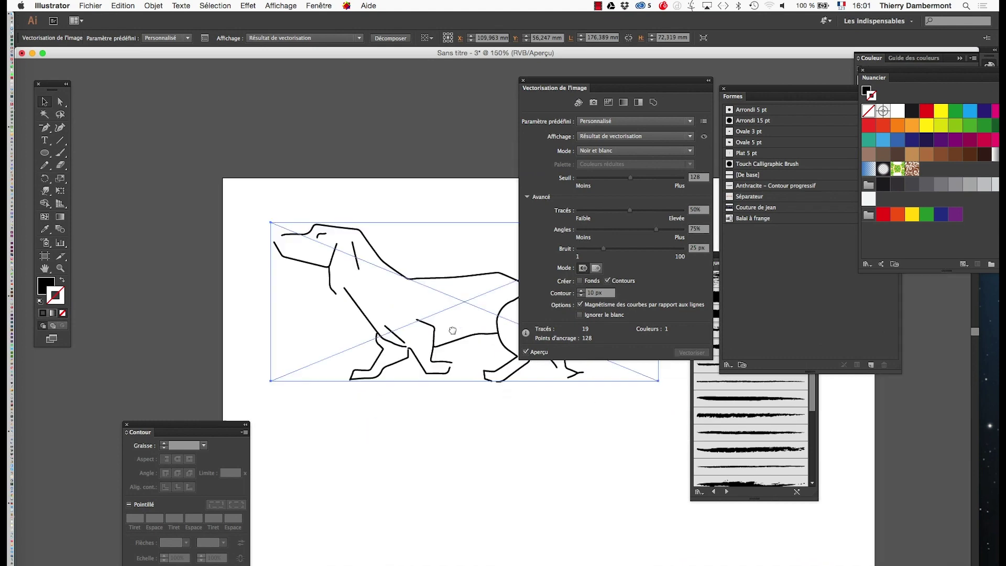
scroll(376, 160, down, 5)
scroll(376, 160, right, 5)
drag(535, 89, 587, 74)
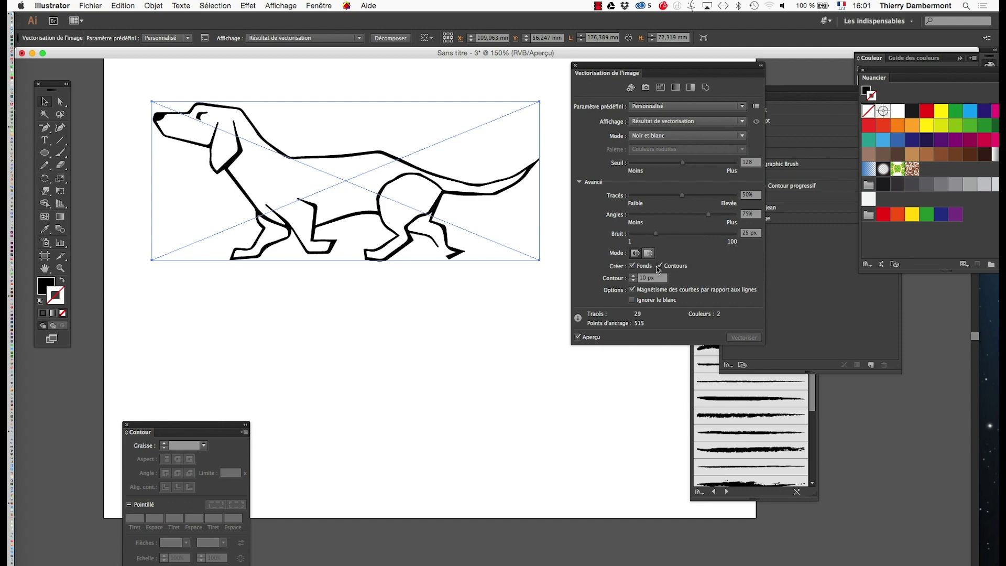
click(659, 265)
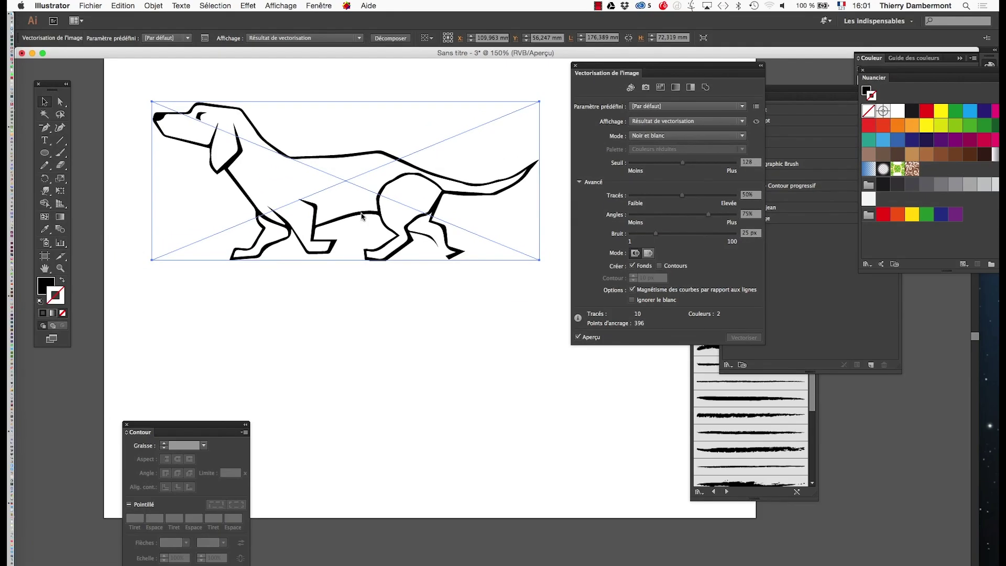
click(632, 265)
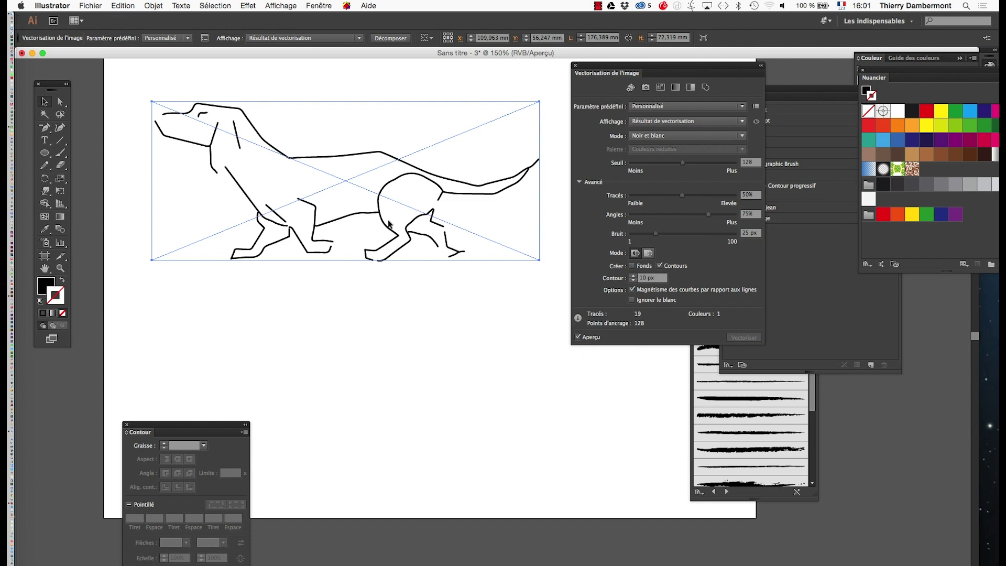
- Close the Formes and Artistiques_CraieFusainCrayon panels and move the Vectorisation de l'image panel clear of the dog
key(super+plus)
drag(436, 247, 328, 224)
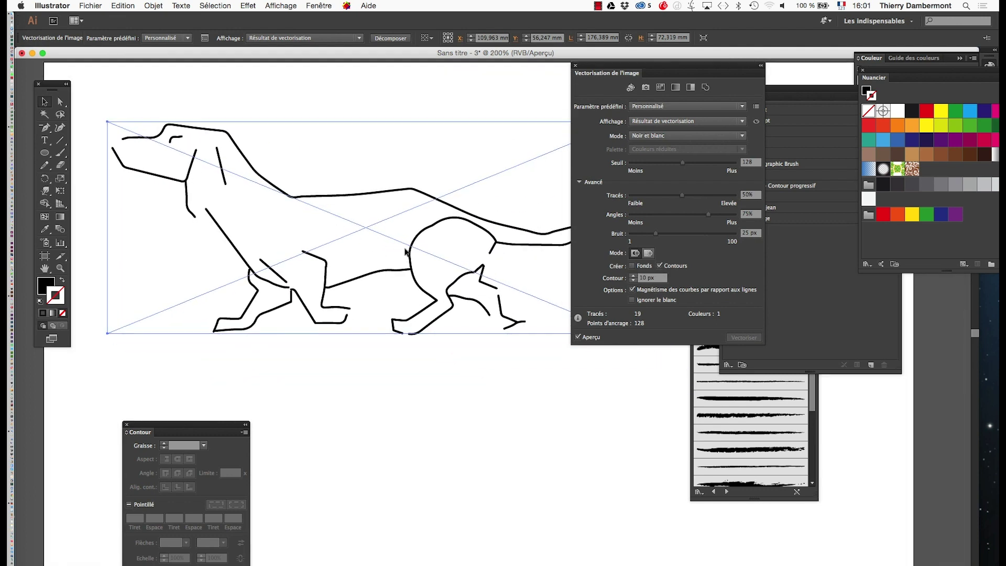
key(F5)
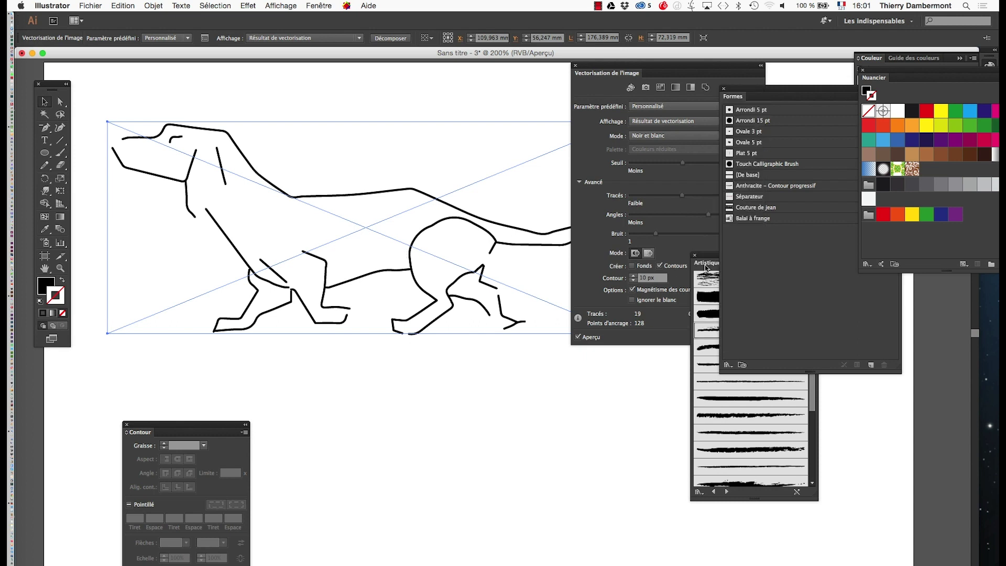
click(723, 88)
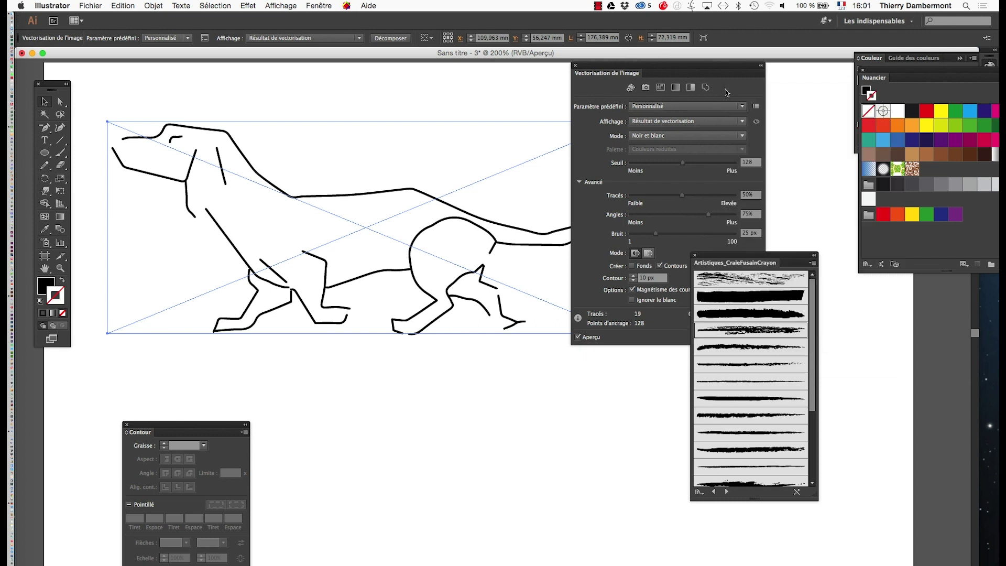
click(695, 255)
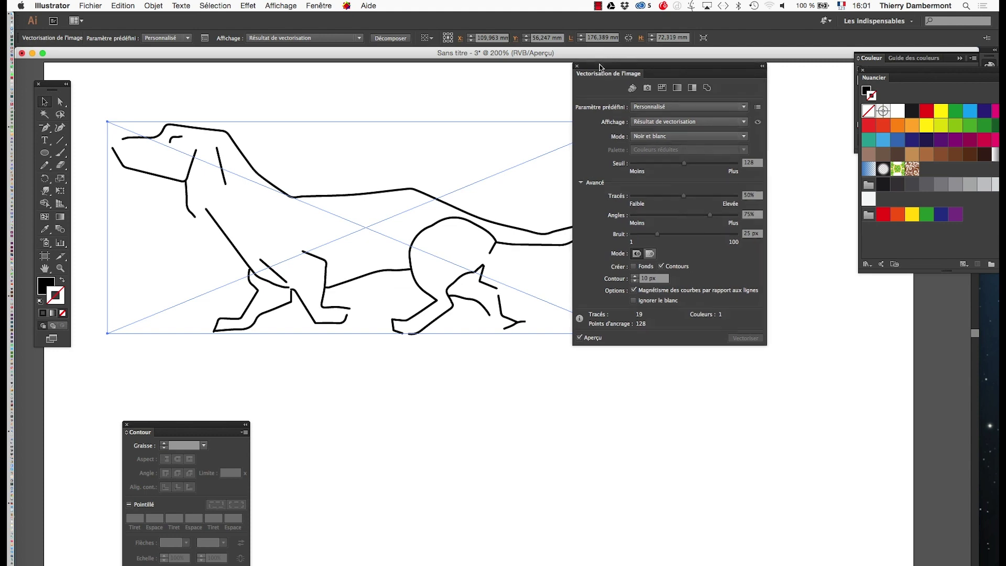
drag(603, 68, 667, 100)
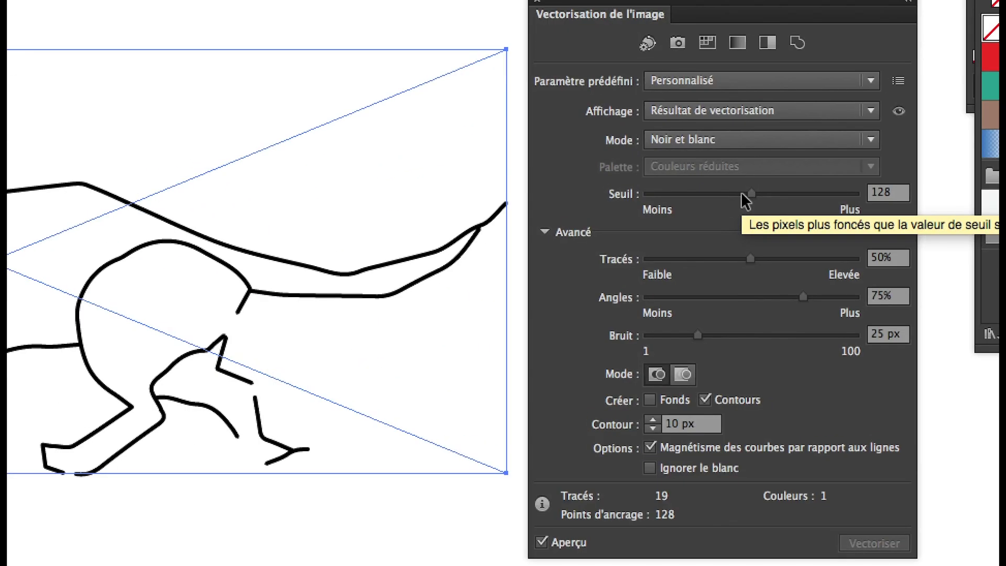
- Try lower Seuil values of 42 and 15 for the dog tracing
click(737, 194)
mouse_move(737, 194)
mouse_down()
mouse_move(697, 195)
mouse_move(714, 194)
mouse_up()
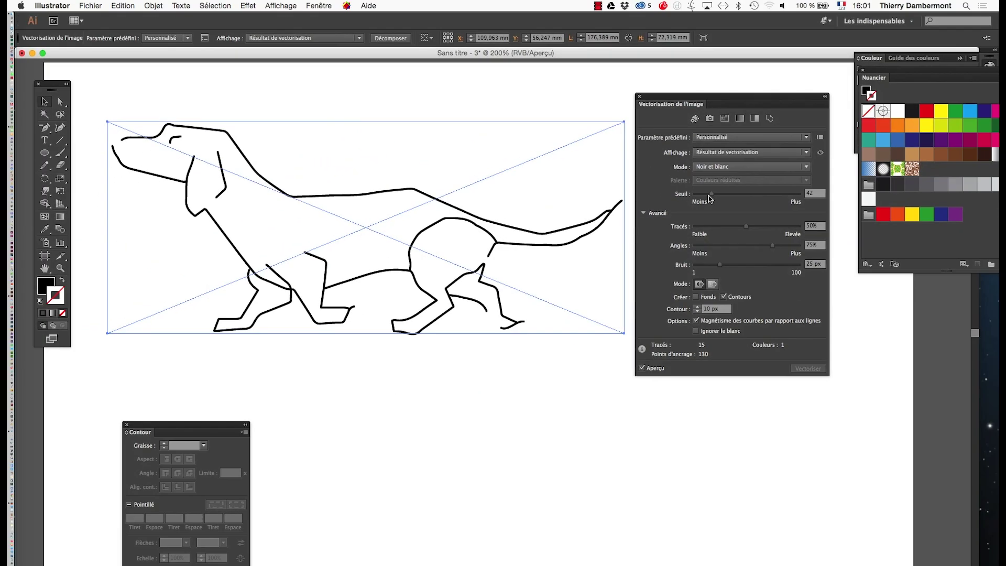
mouse_move(752, 196)
mouse_down()
mouse_move(787, 196)
mouse_move(700, 196)
mouse_up()
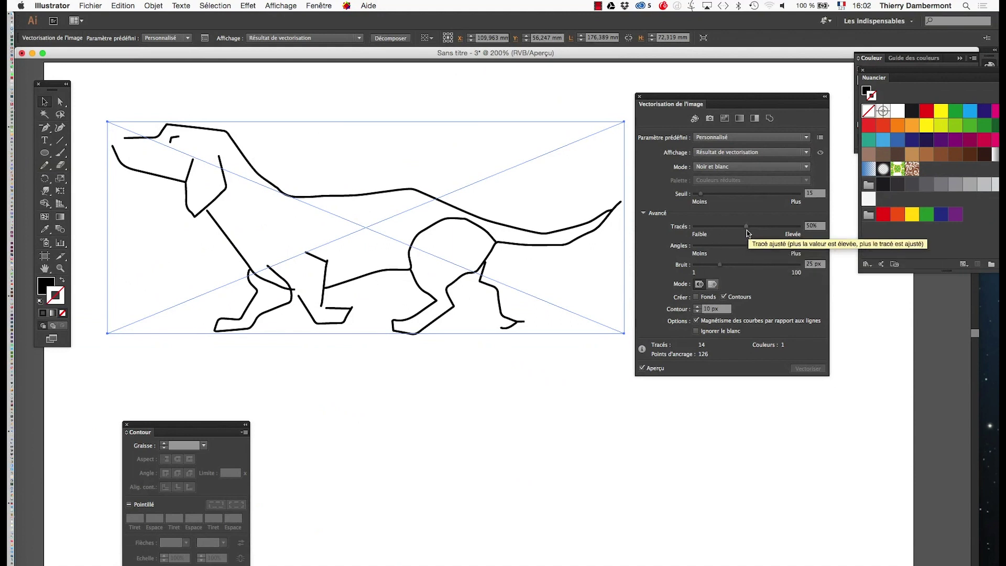
- Set the tracing's Tracés to 56%, Angles to 86%, Bruit to 1 px and Seuil to 48
mouse_move(747, 232)
mouse_down()
mouse_move(725, 230)
mouse_move(797, 229)
mouse_move(690, 231)
mouse_move(762, 229)
mouse_move(754, 231)
mouse_move(784, 245)
mouse_up()
drag(720, 264, 694, 269)
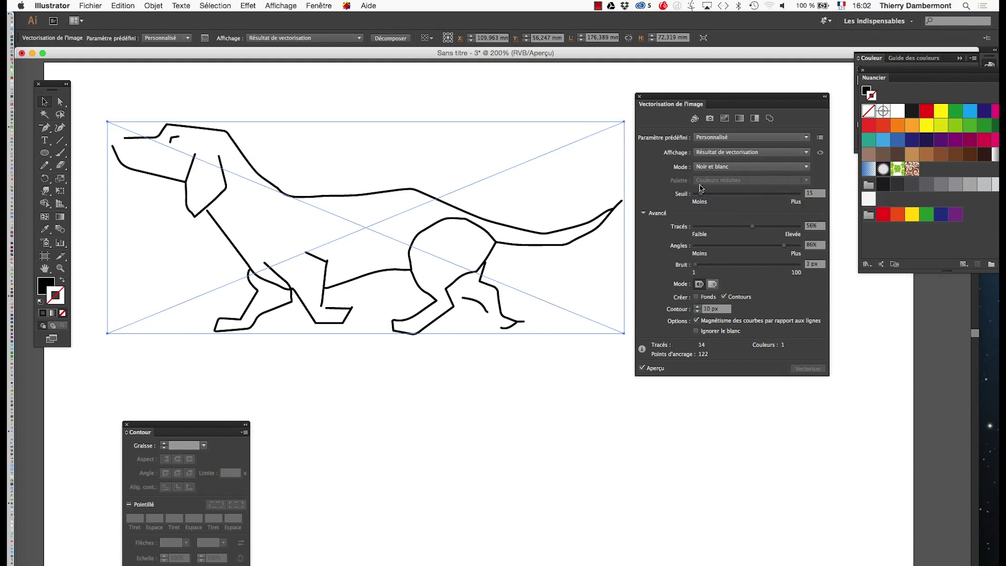
drag(701, 195, 716, 197)
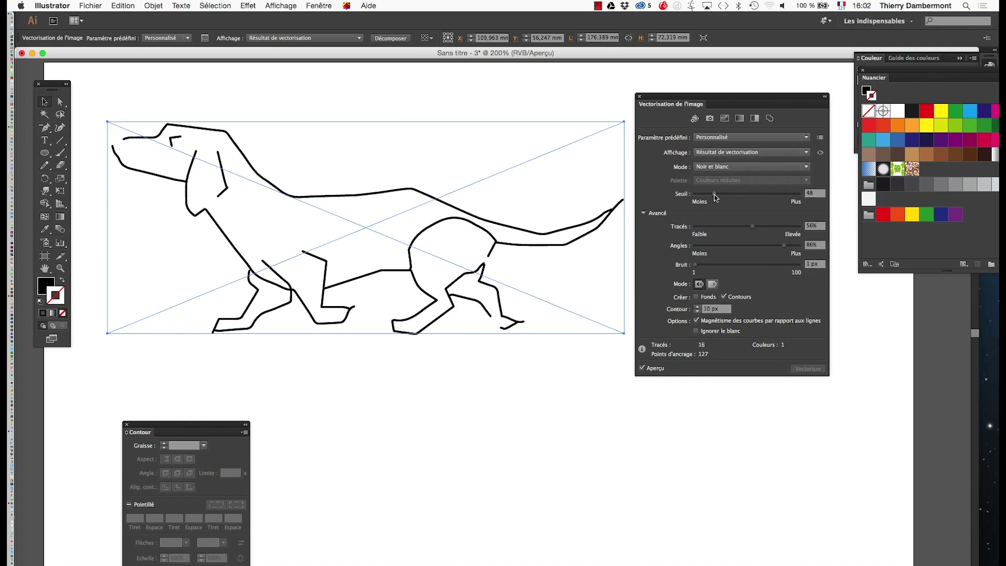
mouse_move(707, 265)
mouse_down()
mouse_move(722, 267)
mouse_move(695, 266)
mouse_up()
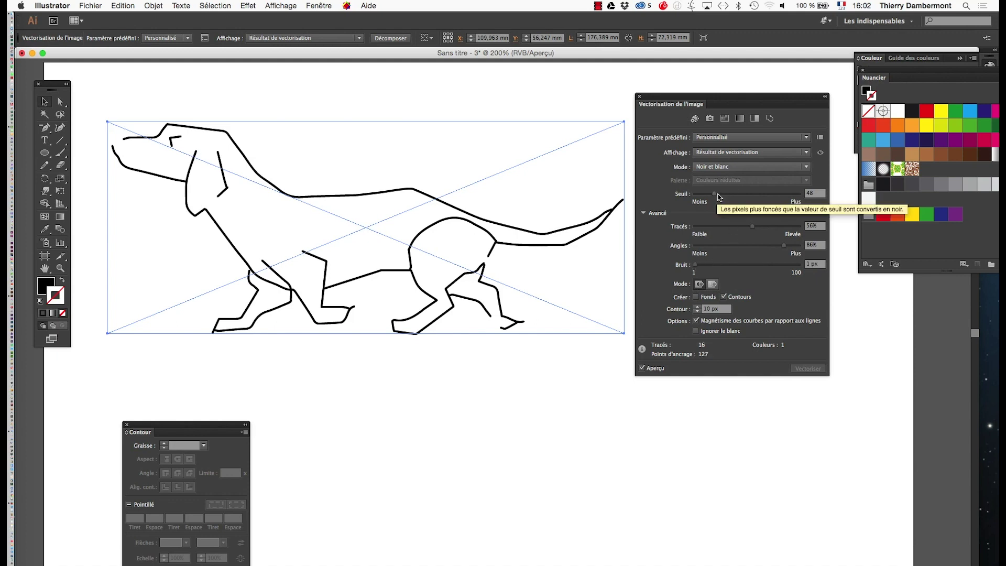
- Try Seuil values of 100 and 25 and lower the maximum Contour width to 4 px for the dog tracing
mouse_move(719, 196)
mouse_down()
mouse_move(729, 196)
mouse_move(721, 195)
mouse_up()
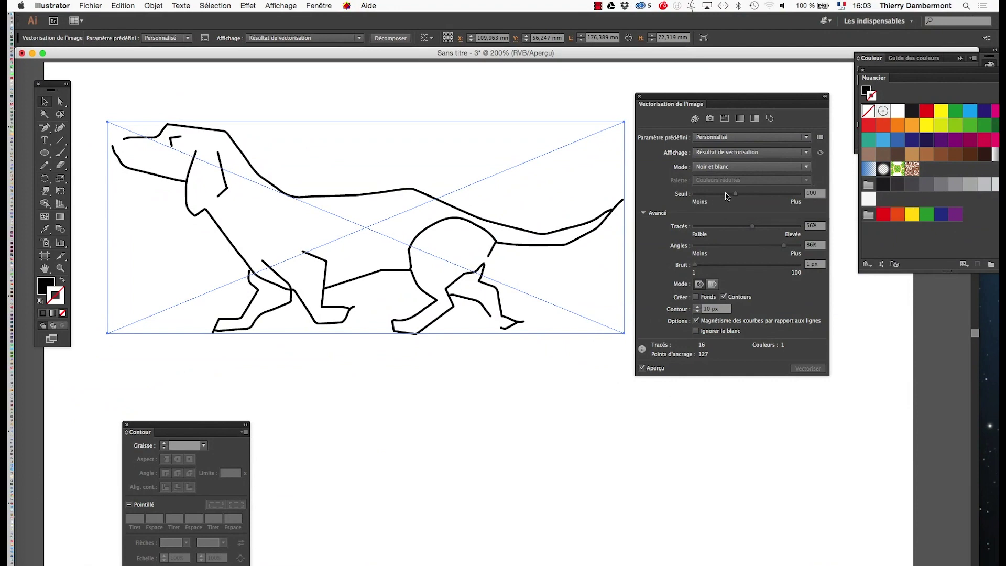
mouse_move(718, 193)
mouse_down()
mouse_move(744, 193)
mouse_move(708, 193)
mouse_up()
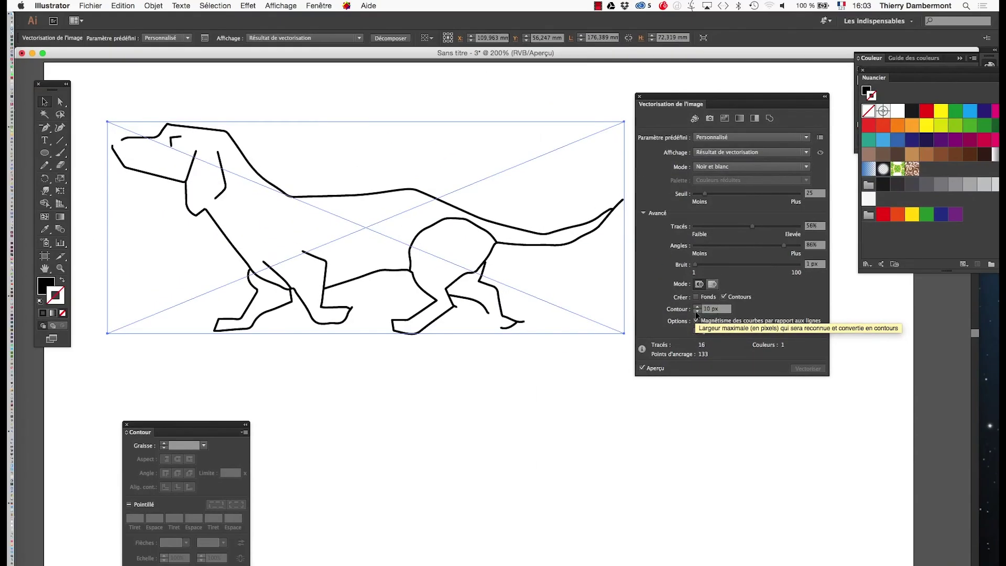
click(699, 311)
click(697, 312)
click(697, 312)
click(697, 312)
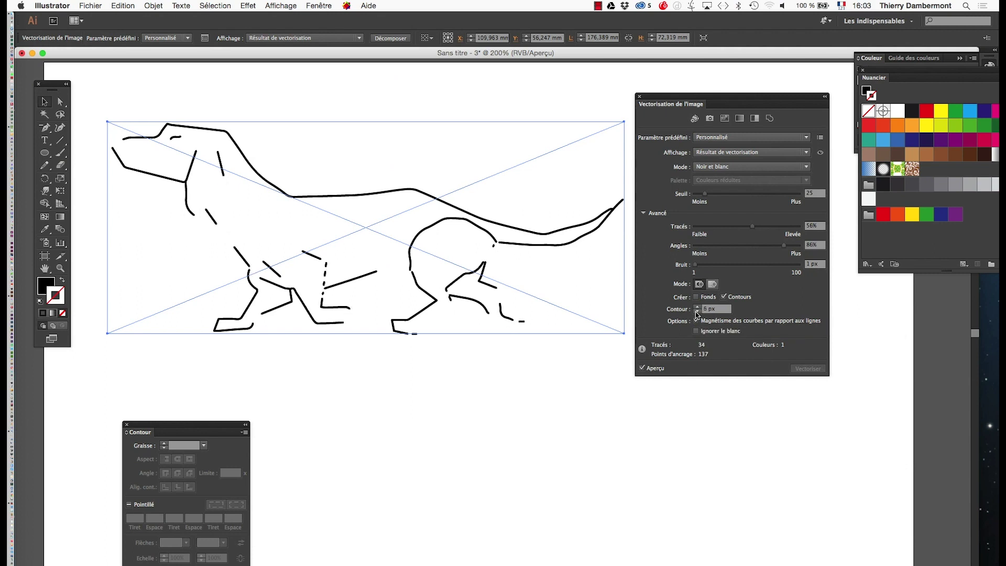
click(698, 312)
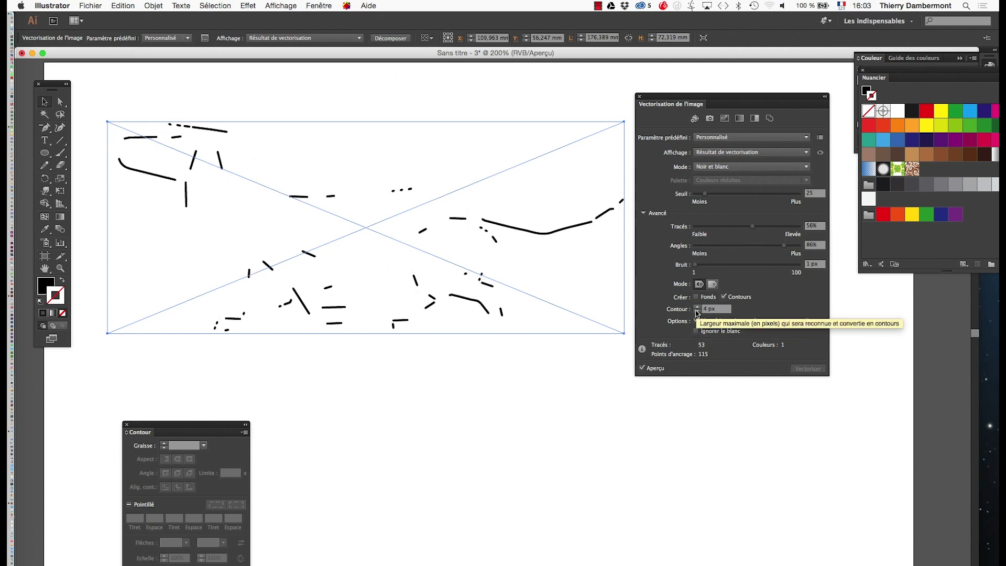
- Raise the tracing's maximum Contour width to 26 px and set its Seuil to 48
click(697, 308)
click(696, 308)
click(697, 307)
click(697, 308)
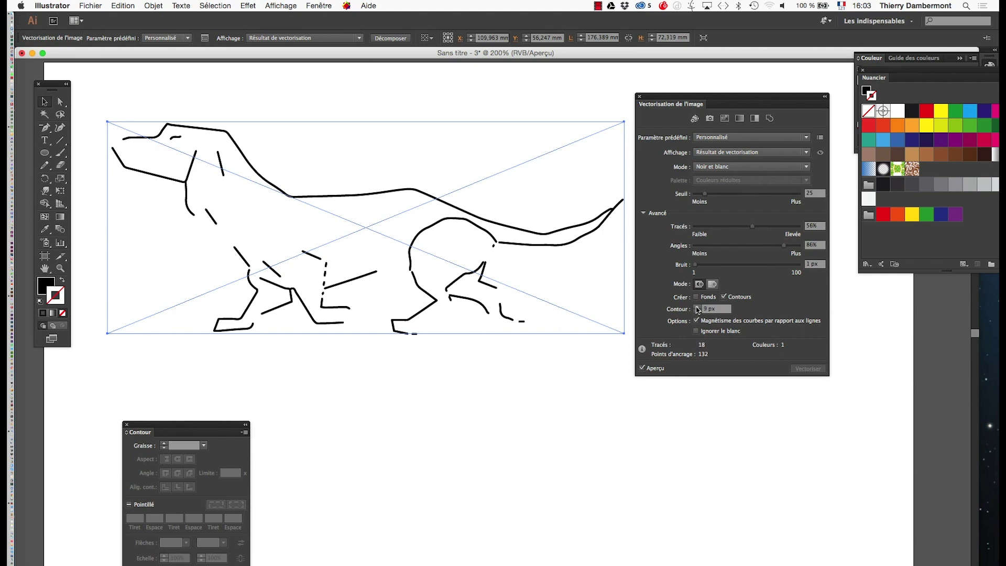
click(696, 307)
click(697, 307)
click(696, 307)
click(697, 307)
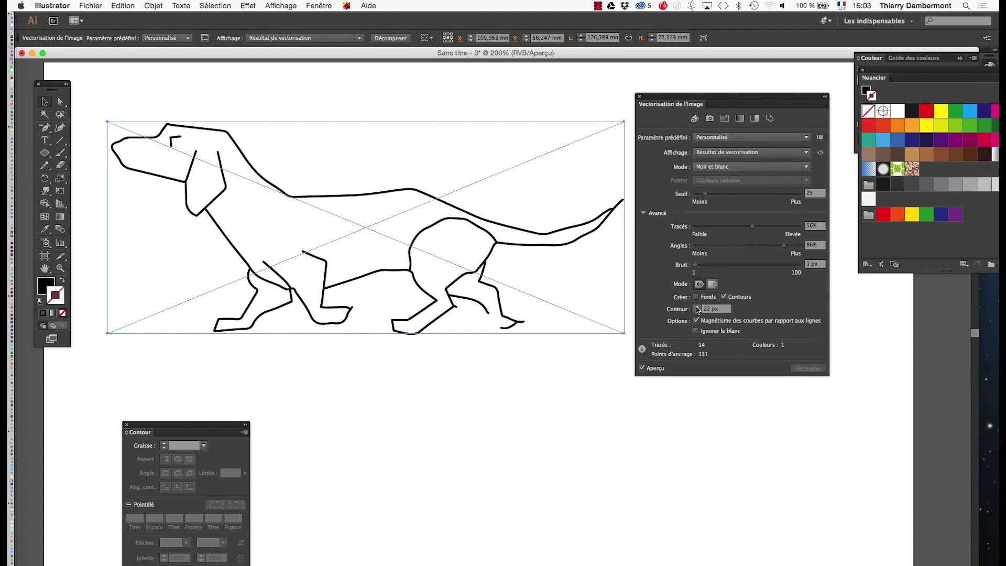
click(696, 308)
drag(697, 196, 715, 197)
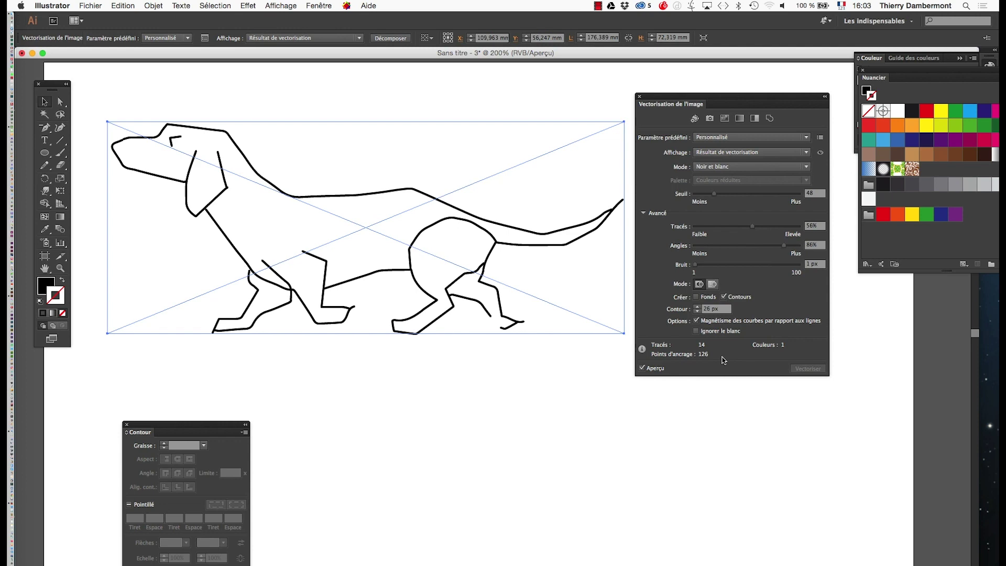
- Show the Calques panel, detach it from its group as a floating panel over the dog, and collapse the remaining group
click(318, 6)
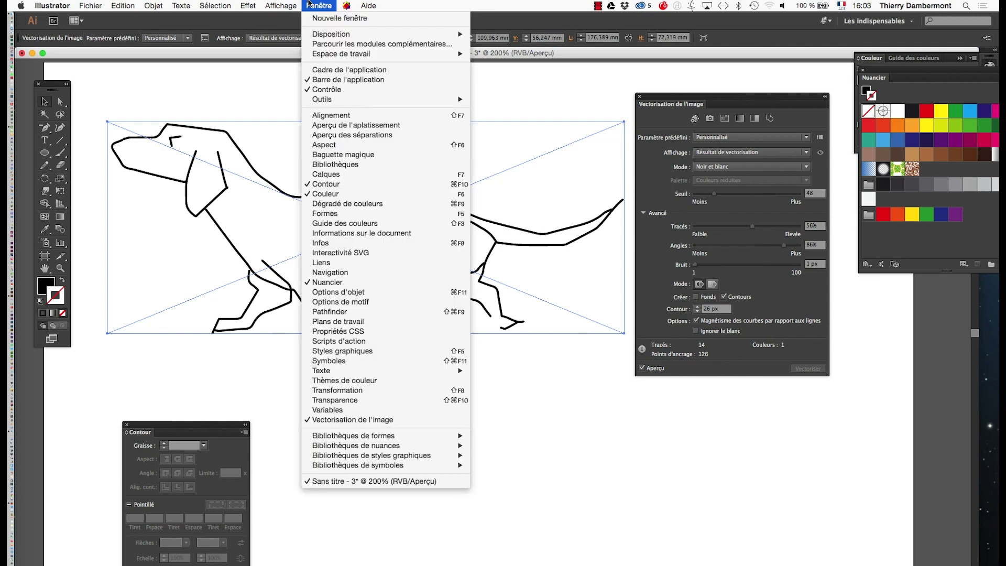
click(342, 175)
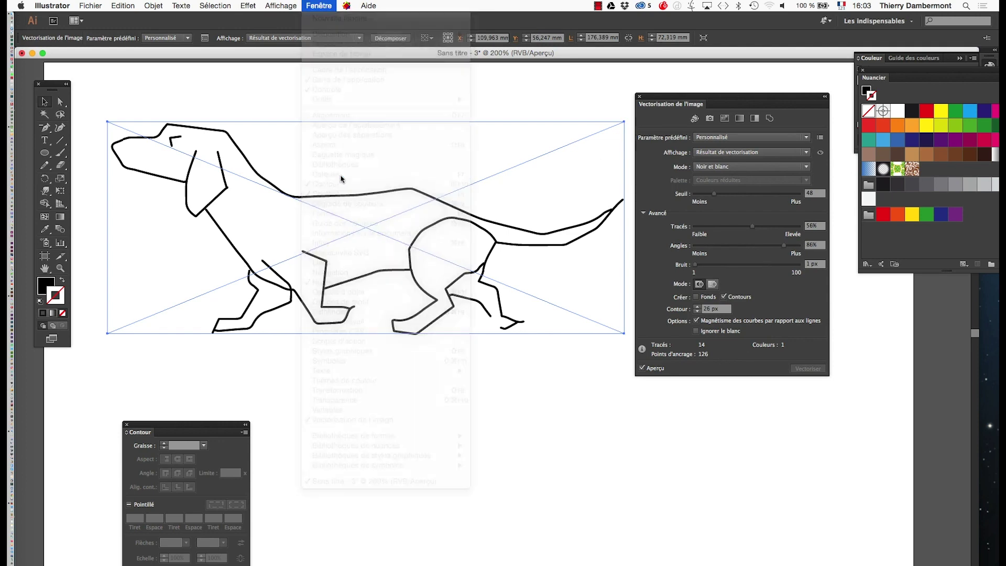
drag(870, 200, 454, 99)
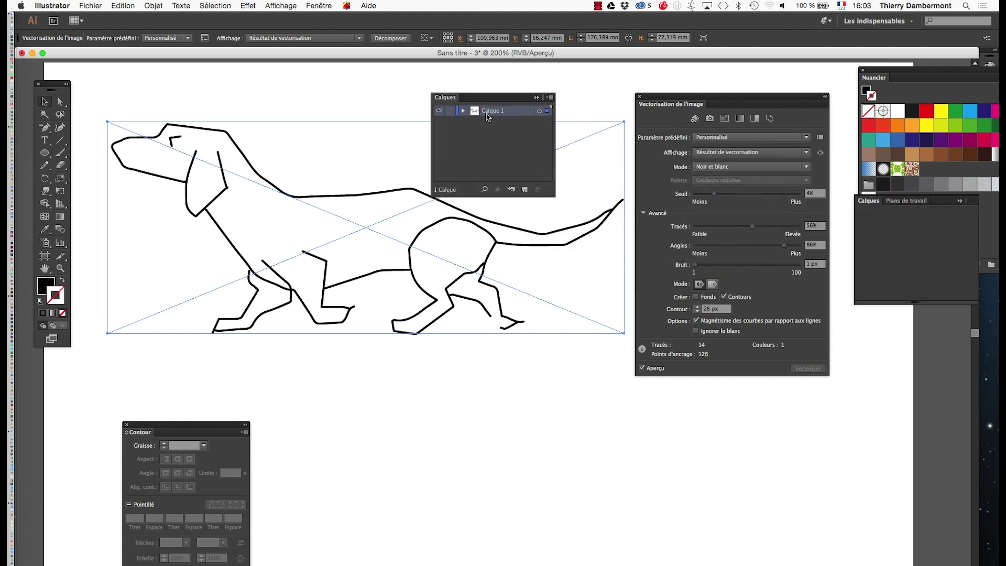
click(963, 202)
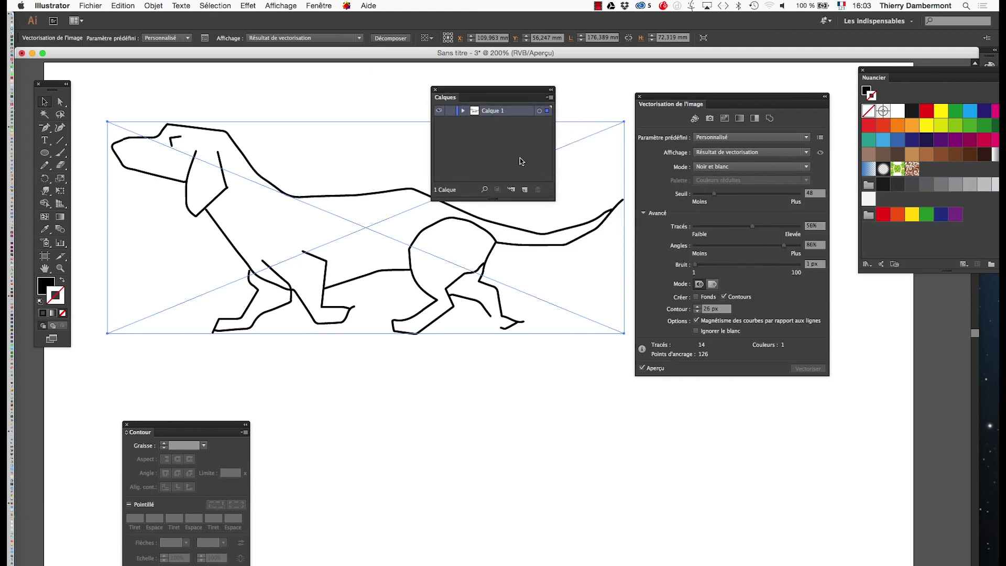
- Set the Calques panel's row size to a custom 60 pixels
click(549, 97)
click(602, 344)
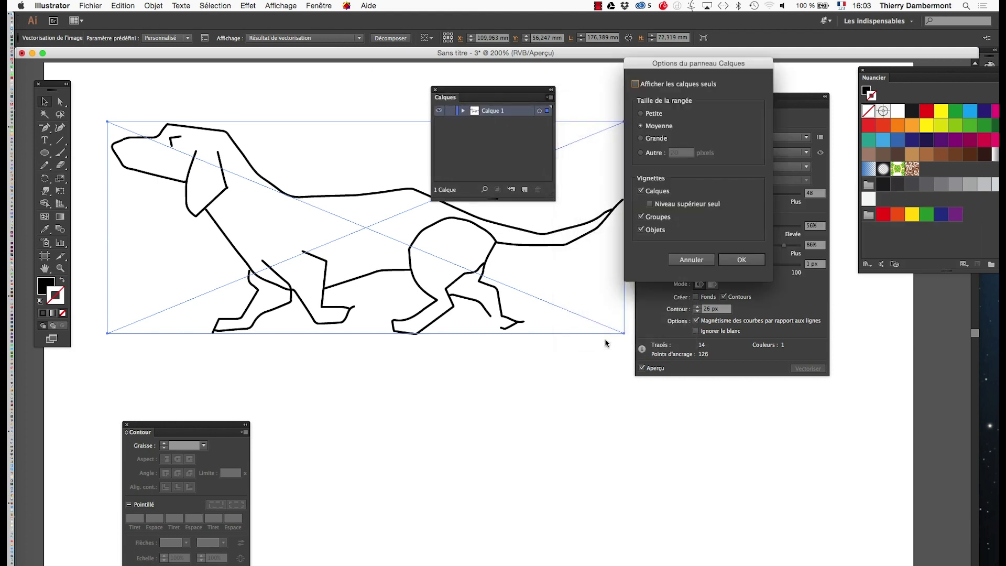
click(654, 153)
text(60)
click(741, 259)
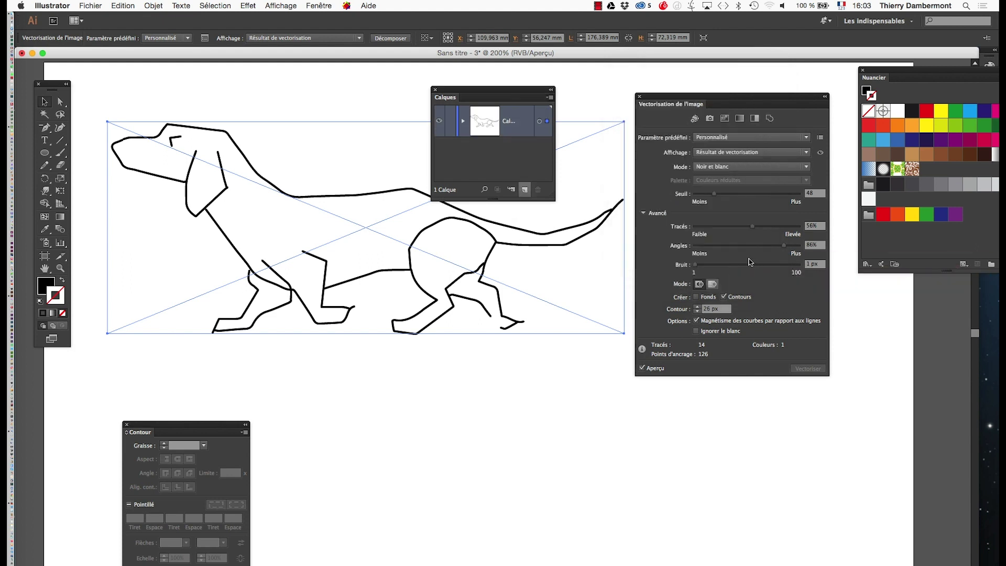
- Enlarge the Calques panel and expand Calque 1 to list its contents
drag(547, 192, 758, 240)
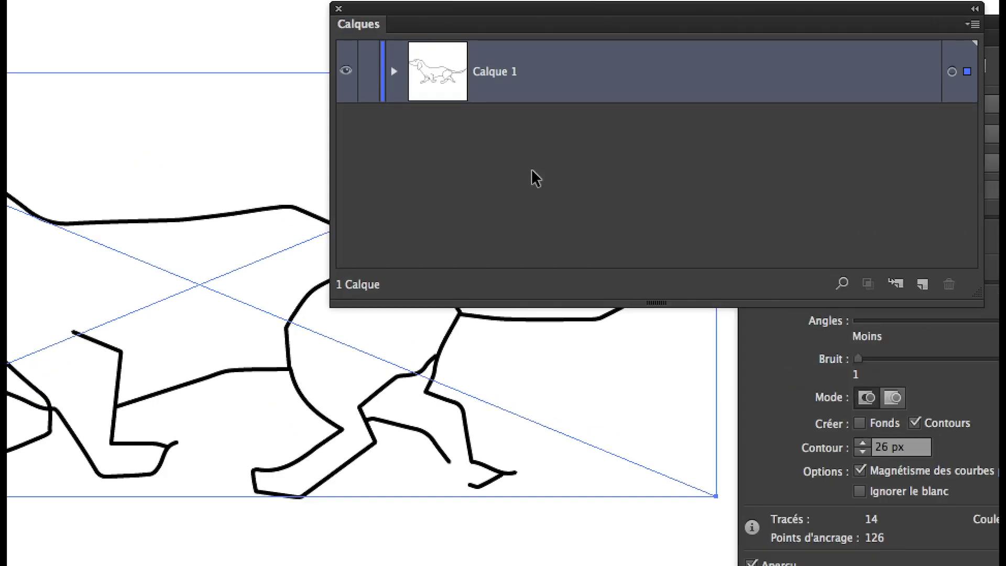
click(394, 72)
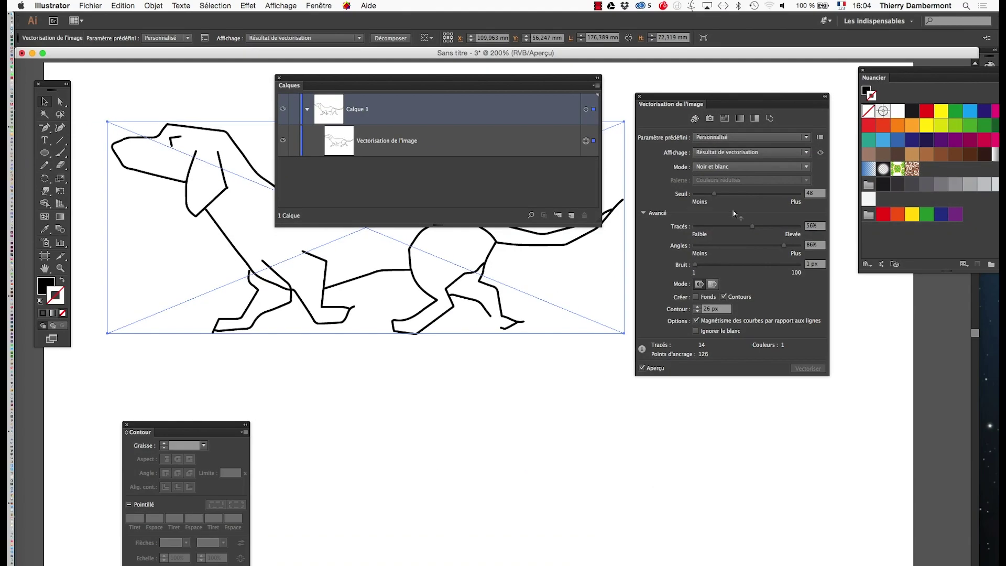
- Save the document as "vectorisation contour chien - 01.ai" in the AI initiation Carnaval jour 2 folder, accepting the Illustrator options
click(97, 5)
click(134, 95)
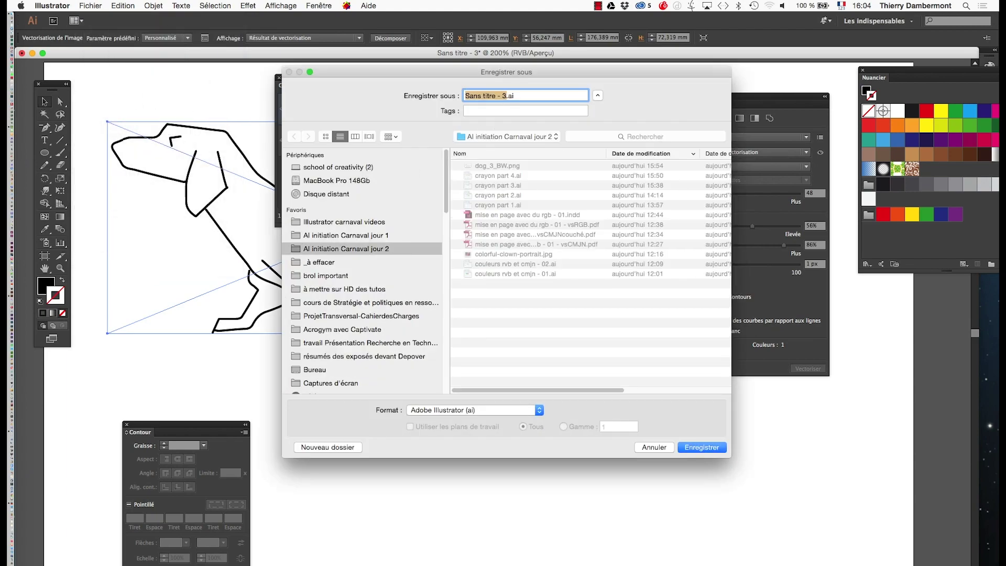
text(vectorisat)
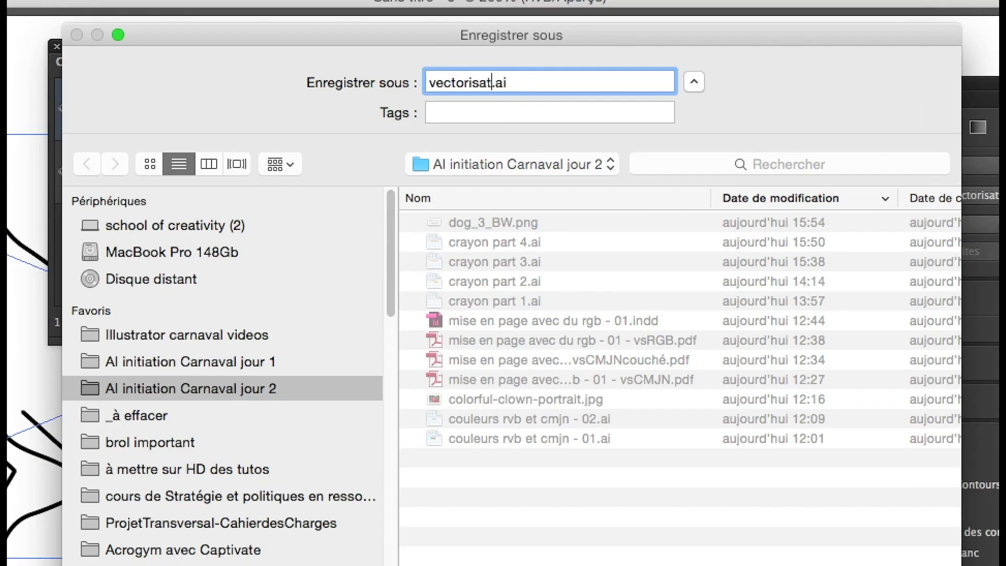
text(ion contour chi)
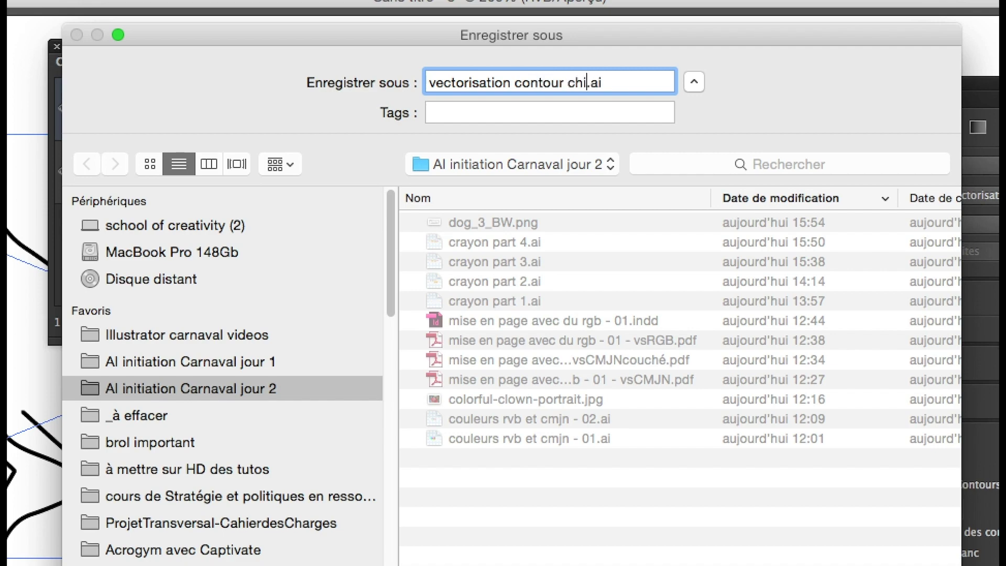
text(en - 01)
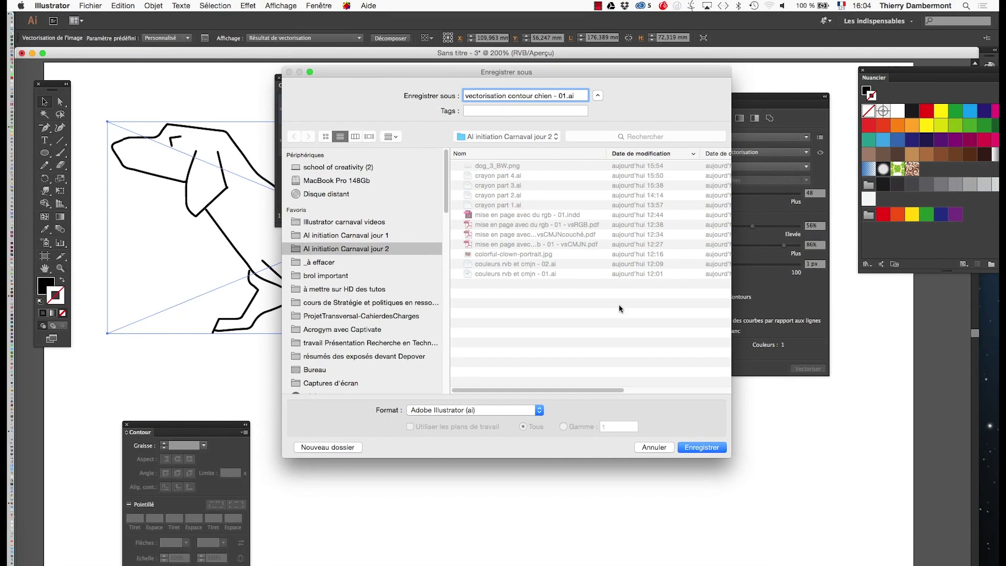
key(Return)
click(584, 401)
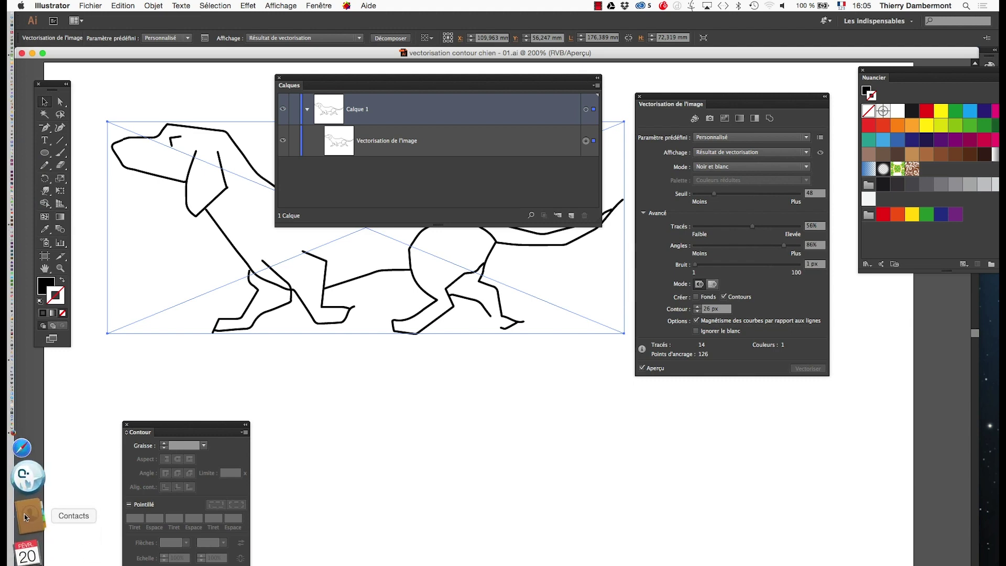
- Switch to Firefox, open a new browser window, and reposition and enlarge it across most of the screen
click(26, 487)
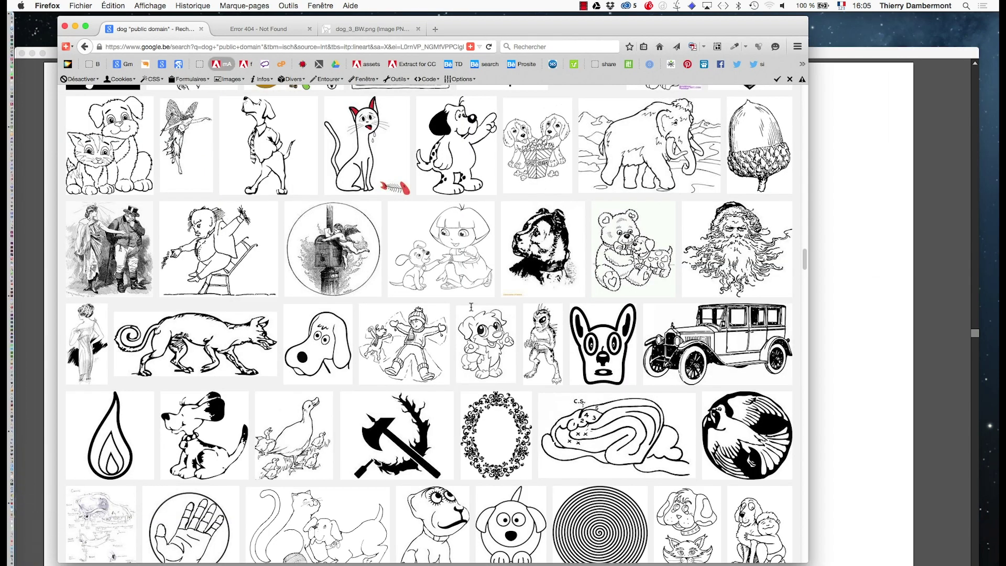
click(81, 5)
click(100, 18)
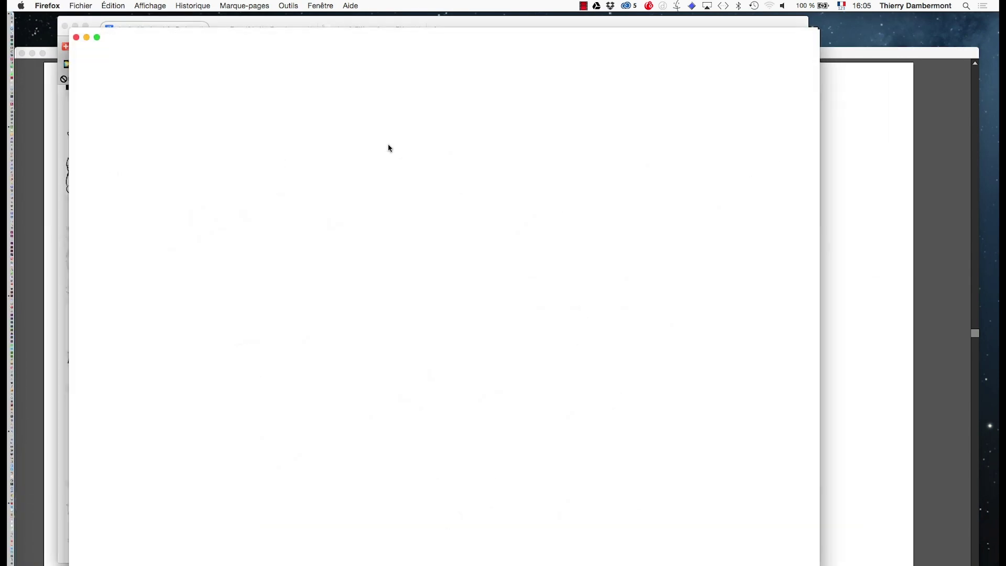
drag(303, 49, 251, 38)
drag(768, 564, 819, 562)
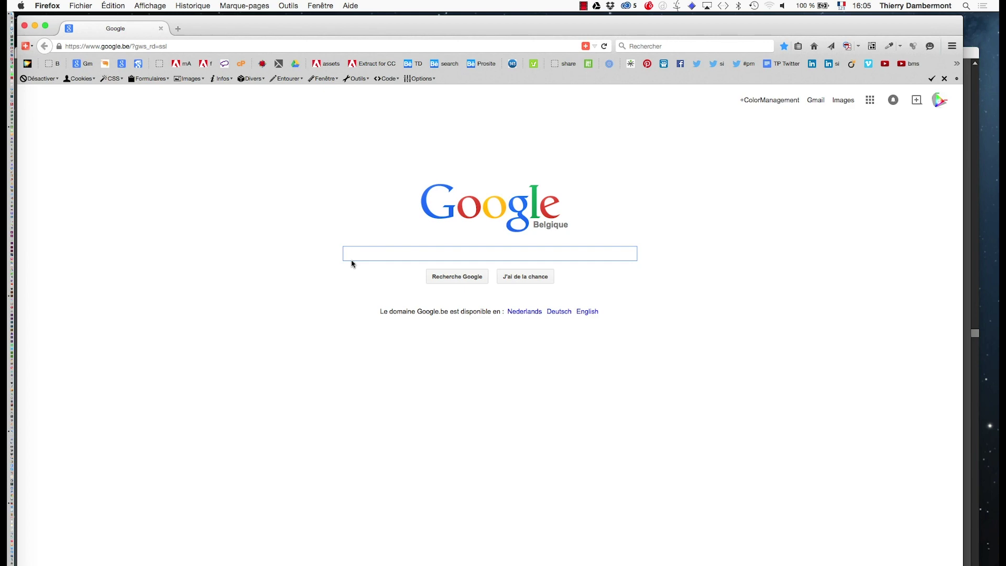
- Search Google for "streamline" and view the image results
text(strea)
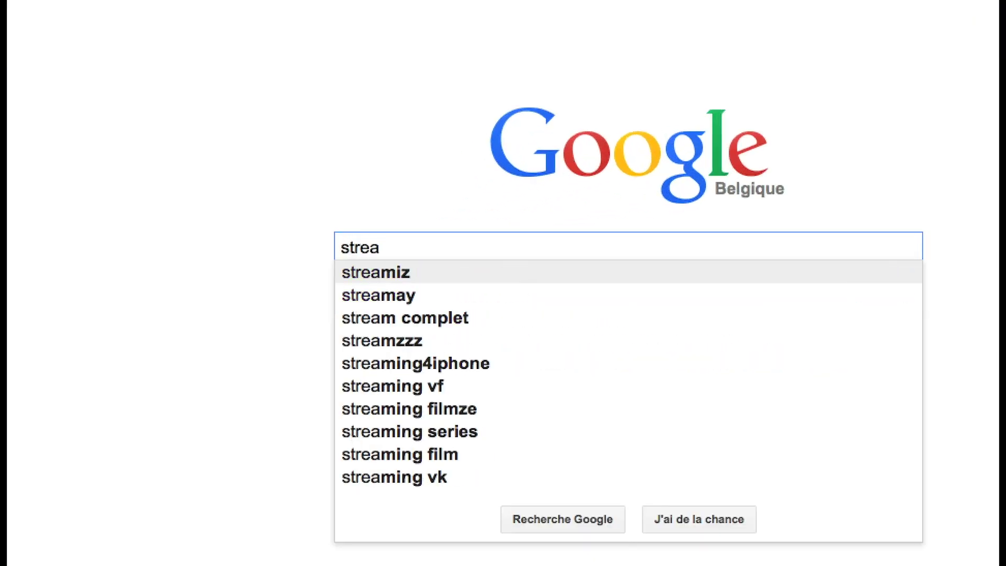
text(mline)
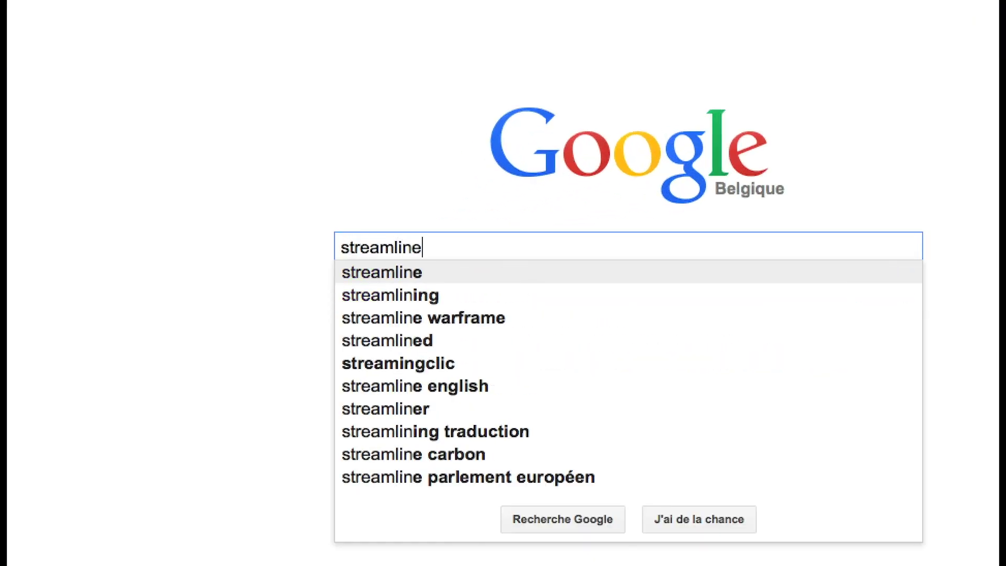
key(Return)
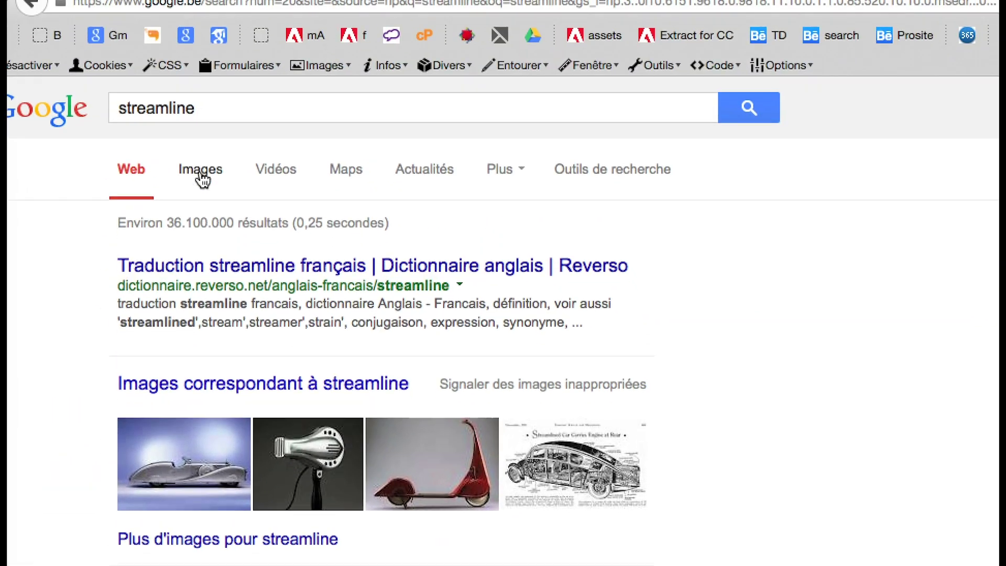
click(200, 169)
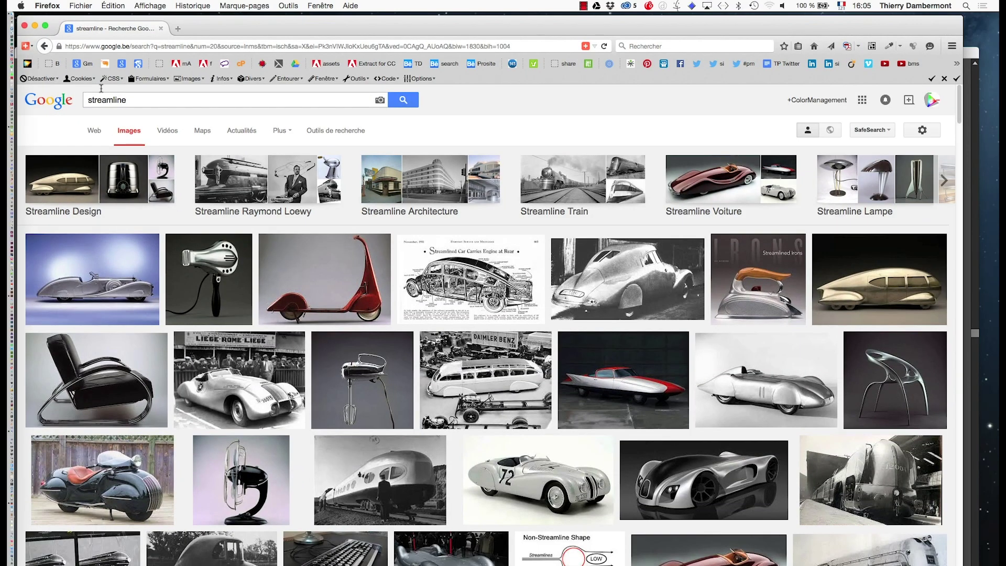
- Refine the image search to "adobe streamline"
click(130, 105)
click(87, 101)
text(ado)
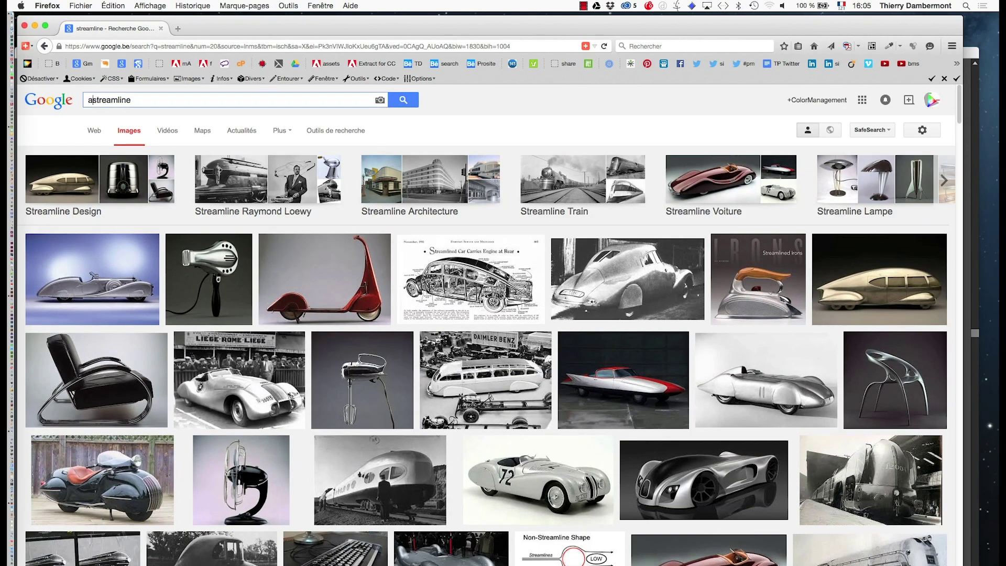
text(be)
key(Return)
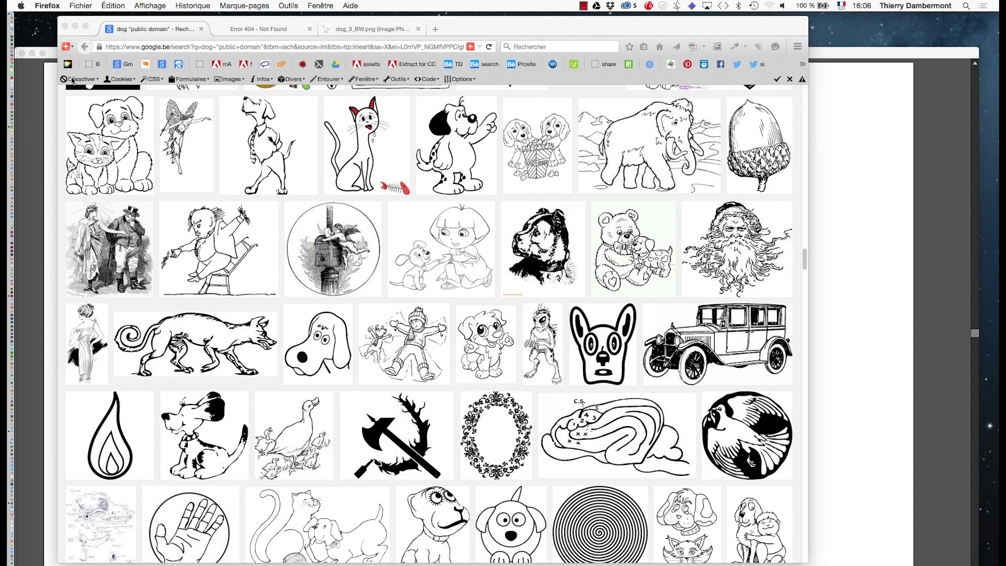
- Dismiss the search window, return to Illustrator, and move the Calques and Vectorisation de l'image panels clear of the dog
click(35, 26)
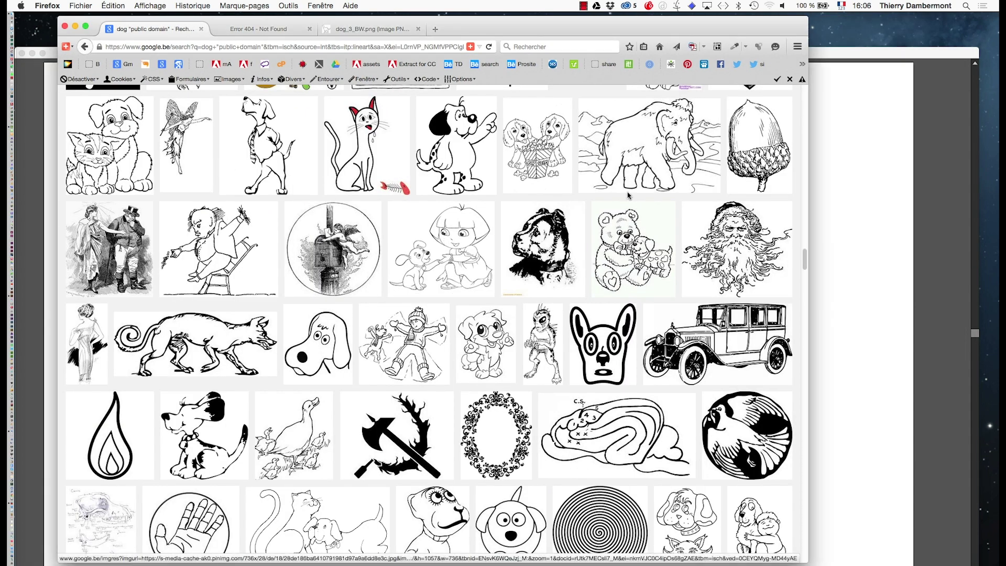
click(844, 57)
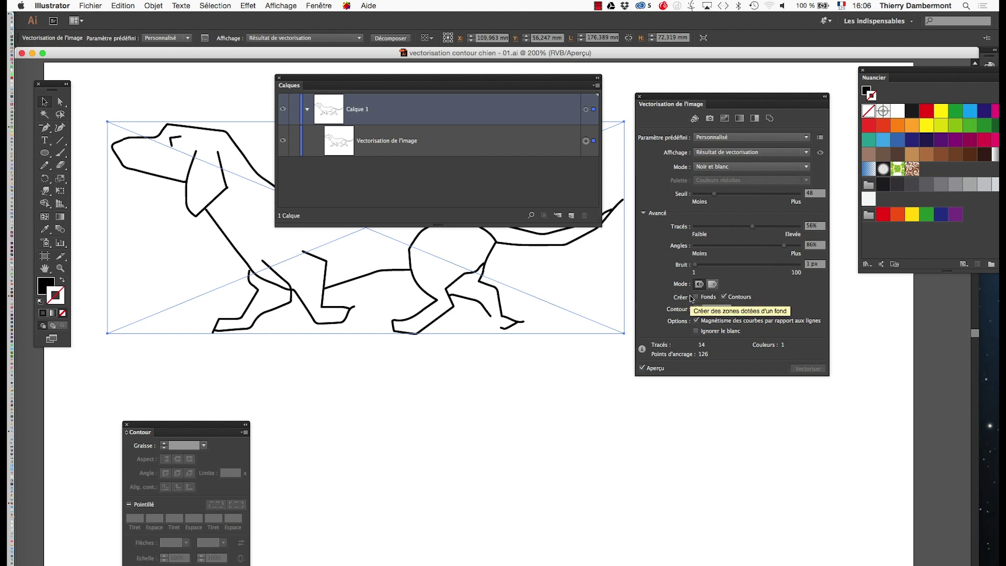
mouse_move(591, 79)
mouse_down()
mouse_move(729, 460)
mouse_move(833, 420)
mouse_move(920, 406)
mouse_up()
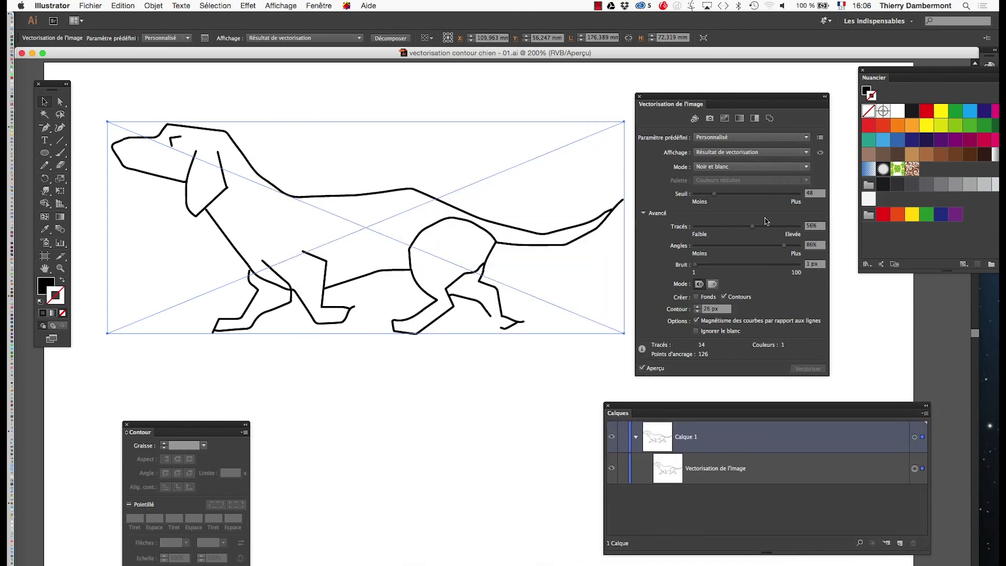
drag(679, 102, 693, 77)
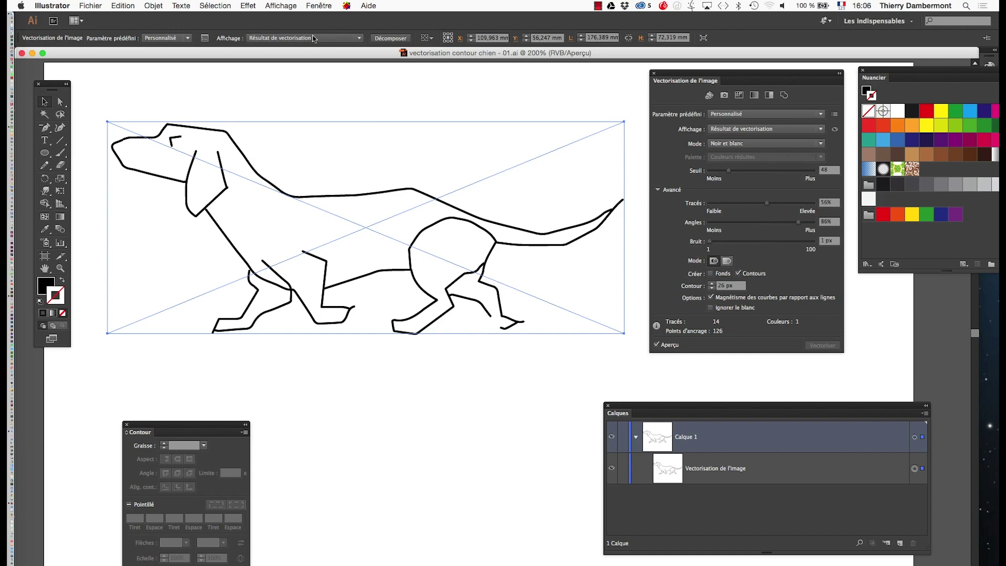
- Show the transparency grid to check the background behind the traced dog, and hide it again
click(291, 6)
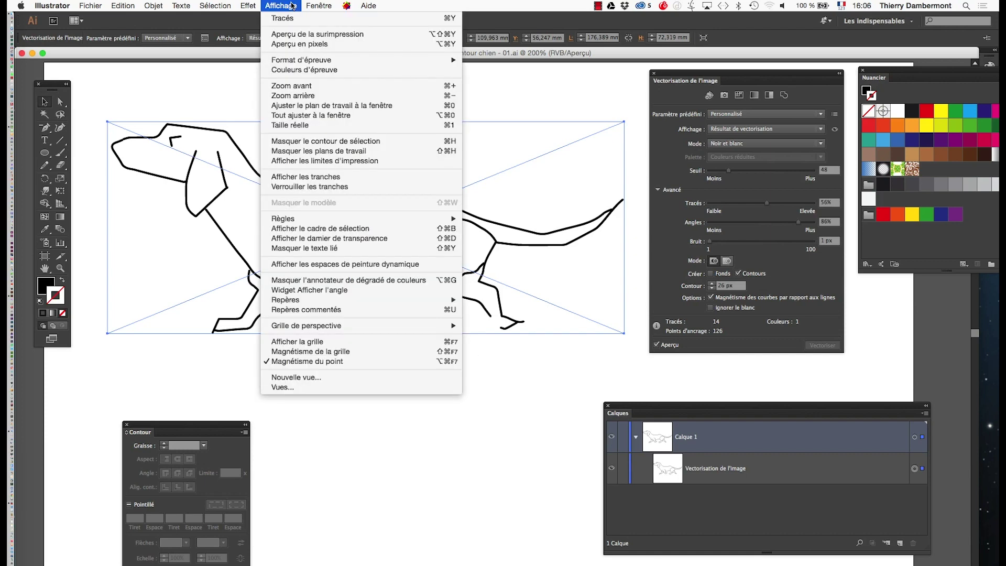
click(325, 239)
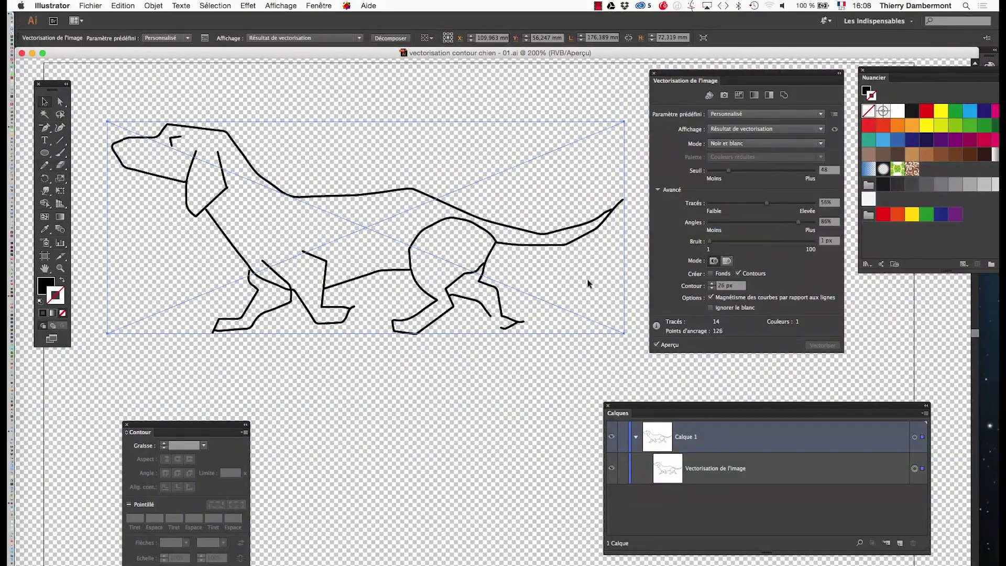
click(278, 5)
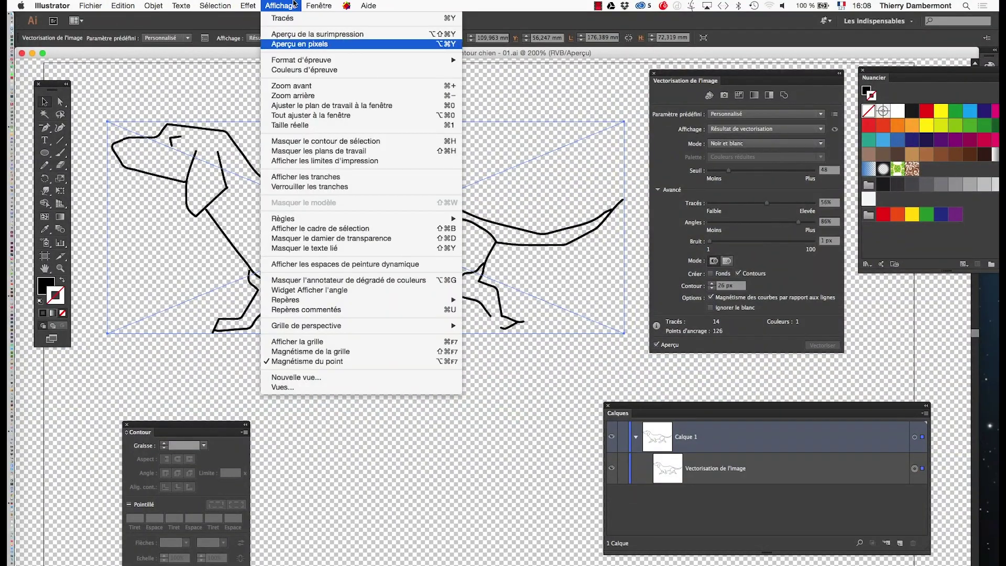
click(366, 239)
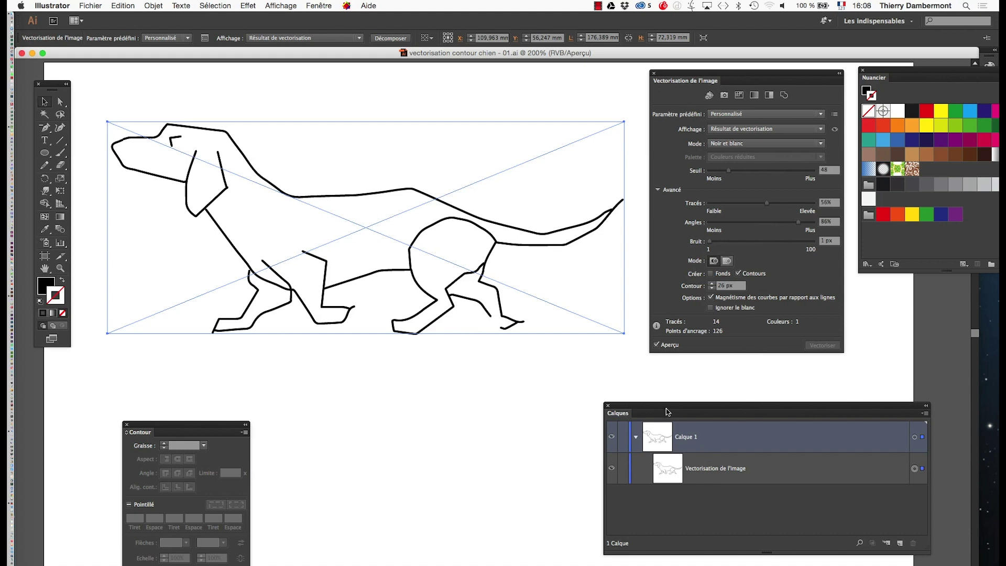
- Move the Calques panel just below the dog and expand the image tracing into editable paths with Décomposer
drag(690, 406, 511, 354)
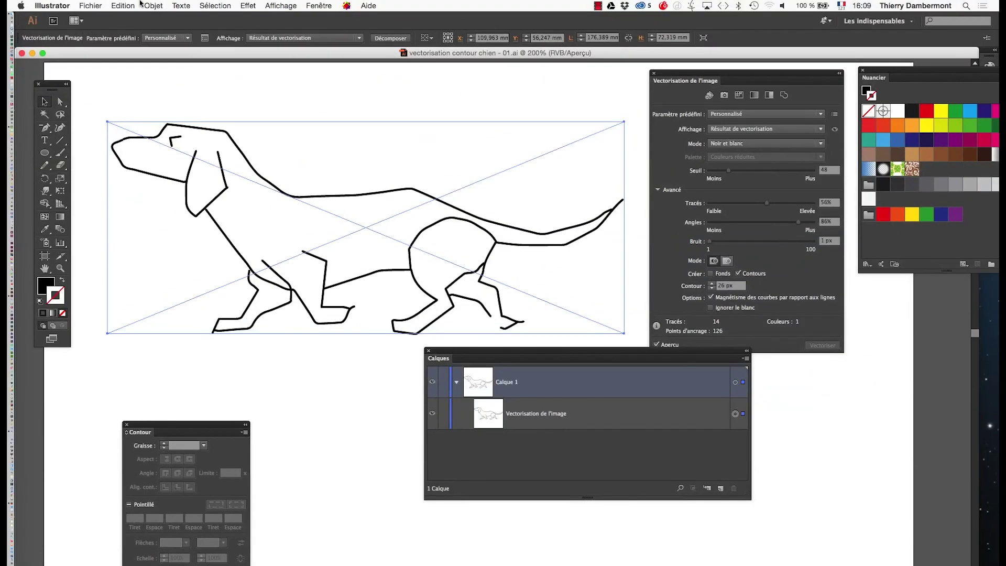
click(151, 6)
mouse_move(186, 269)
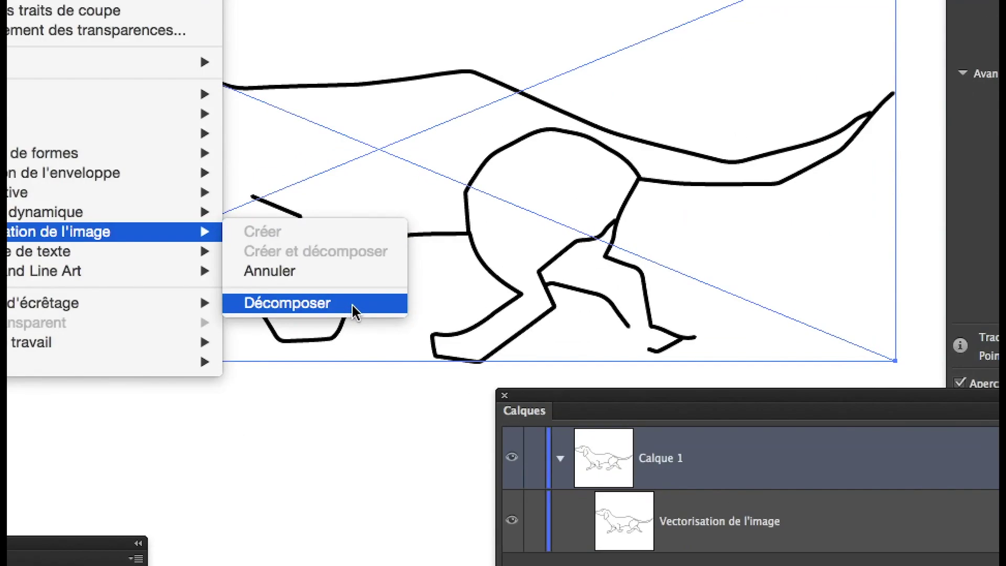
click(353, 305)
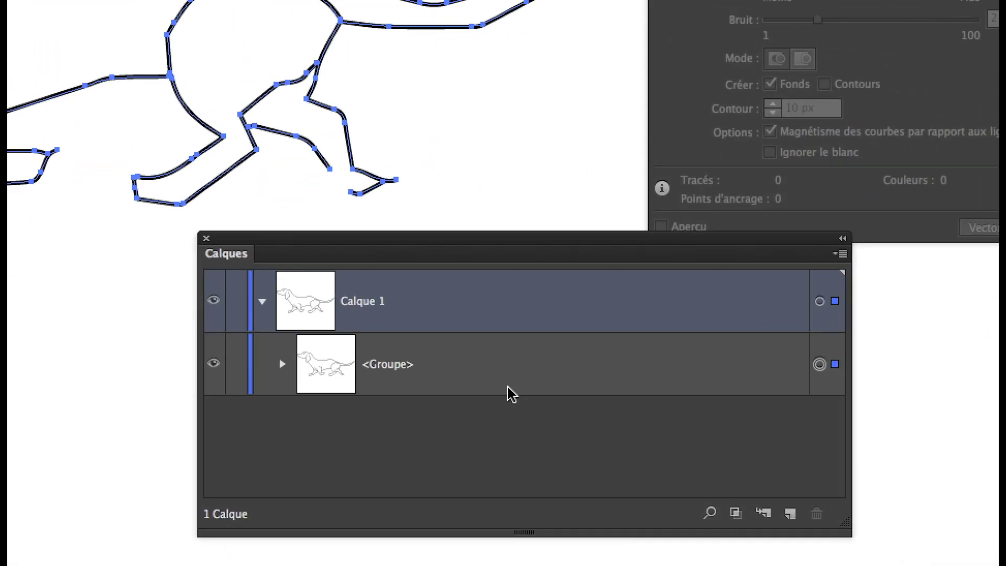
- Expand the dog's group in a taller Calques panel, review its individual paths, and collapse the group
click(283, 365)
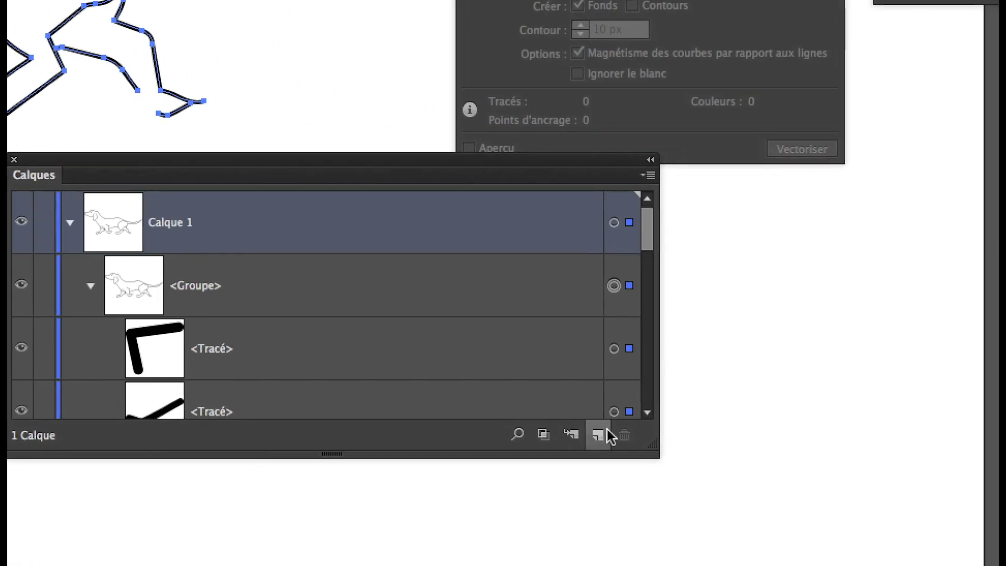
drag(623, 439, 607, 540)
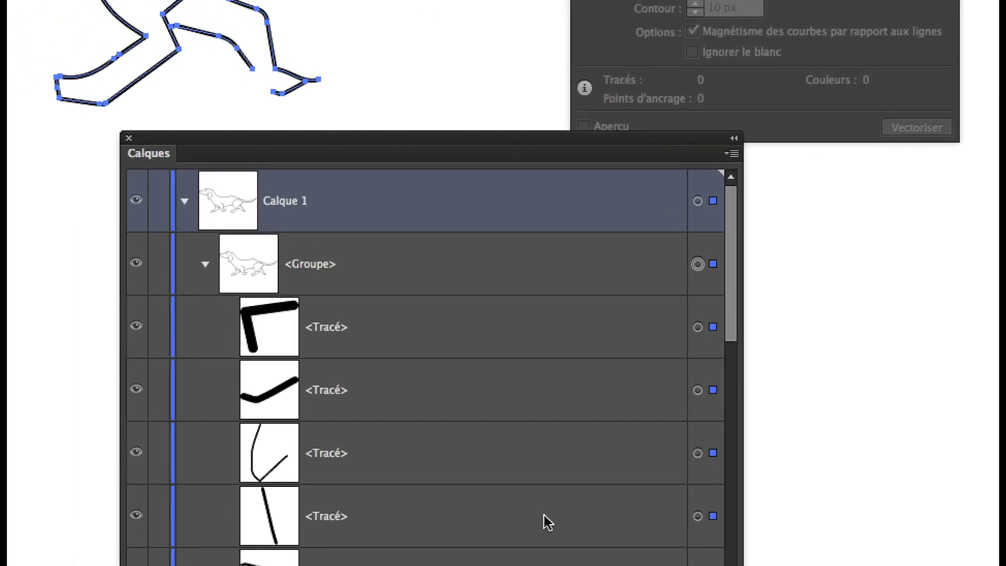
scroll(474, 452, down, 10)
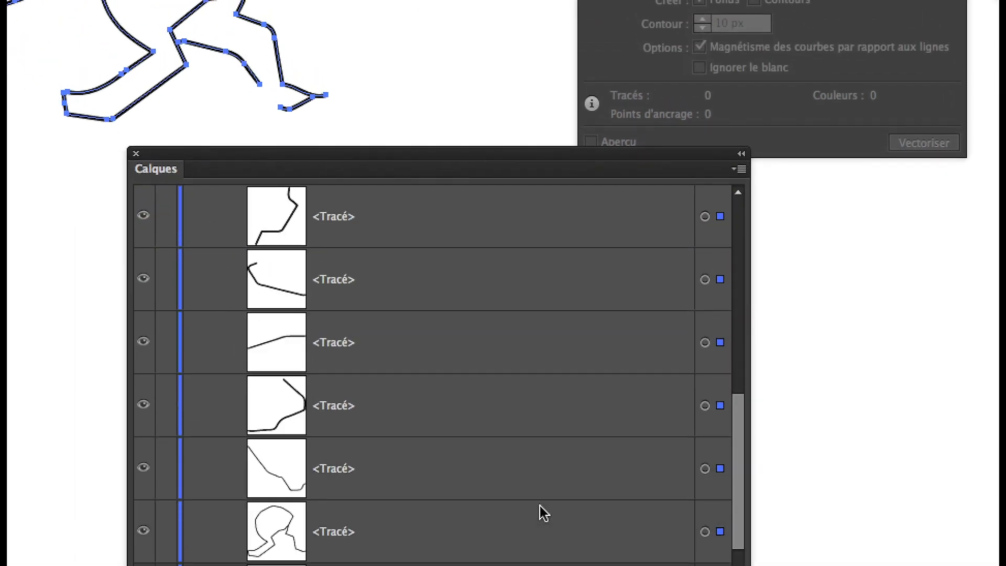
scroll(540, 507, down, 3)
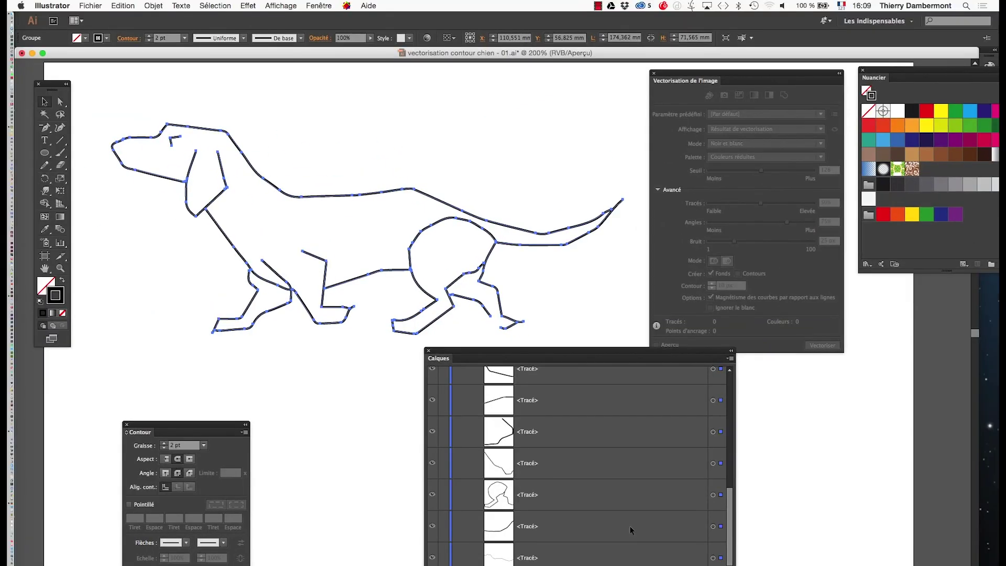
scroll(542, 511, up, 10)
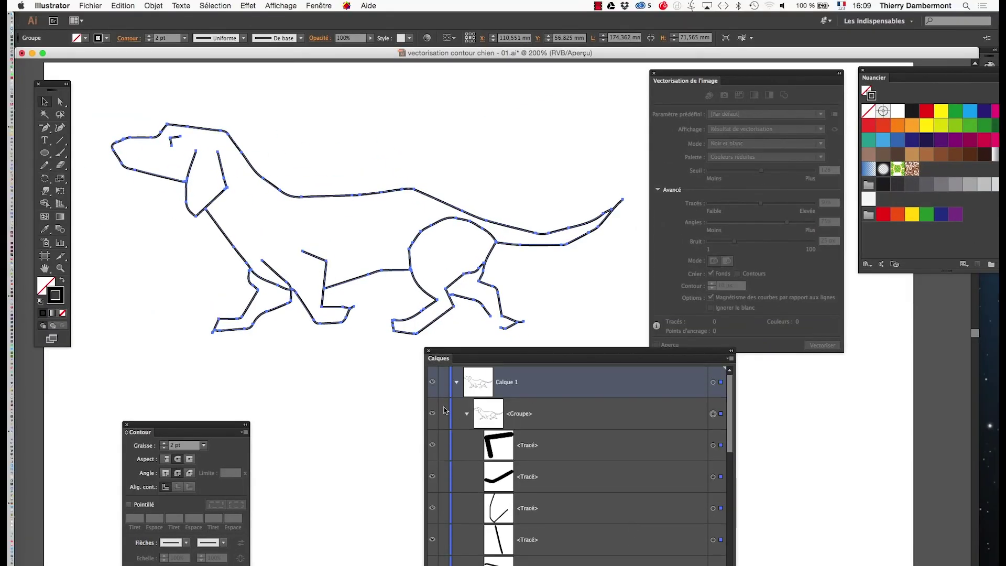
click(465, 414)
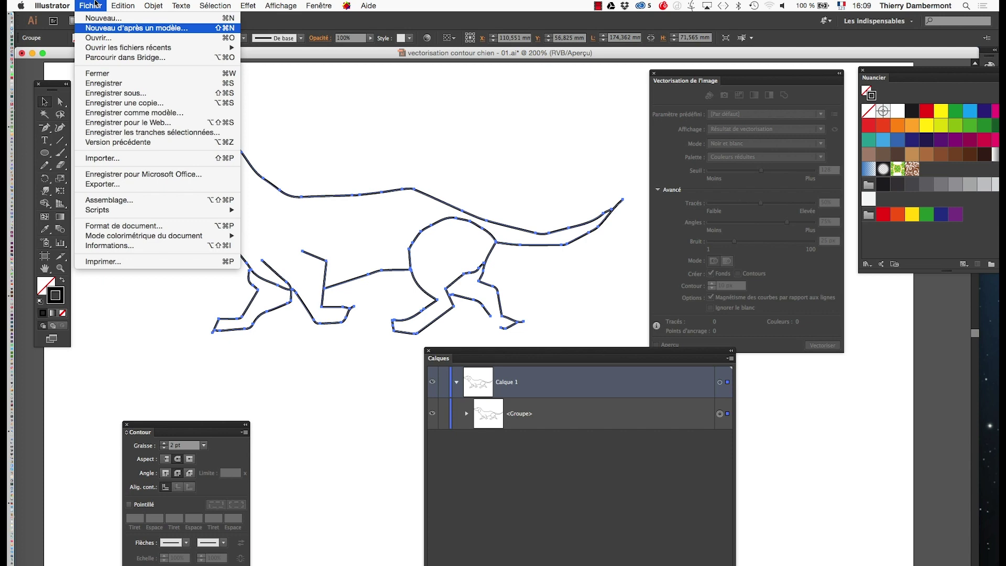
- Save the document under the new name "vectorisation contour chien - 02.ai" in AI initiation Carnaval jour 2, accepting the Illustrator options
click(115, 93)
click(563, 95)
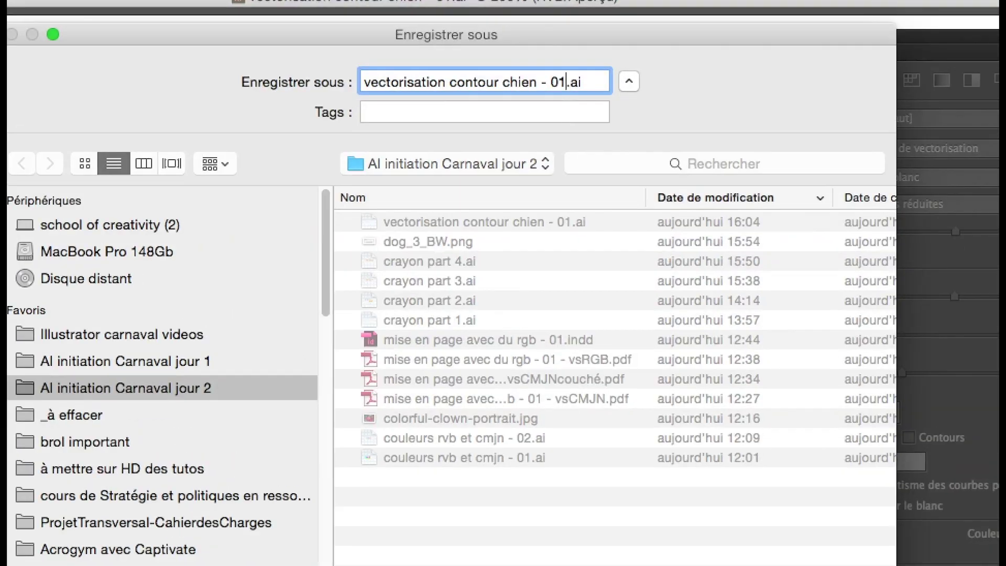
key(BackSpace)
text(2)
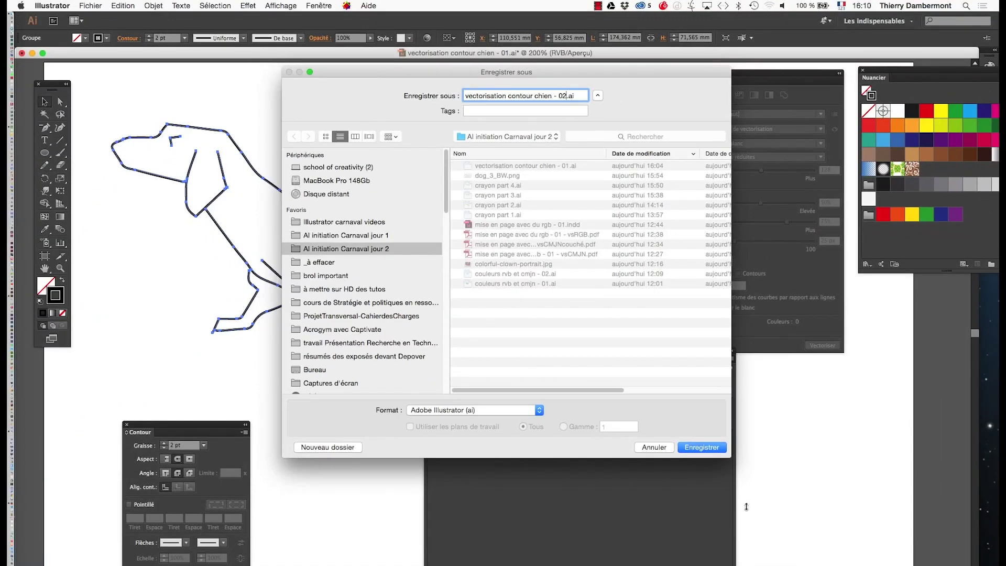
click(704, 448)
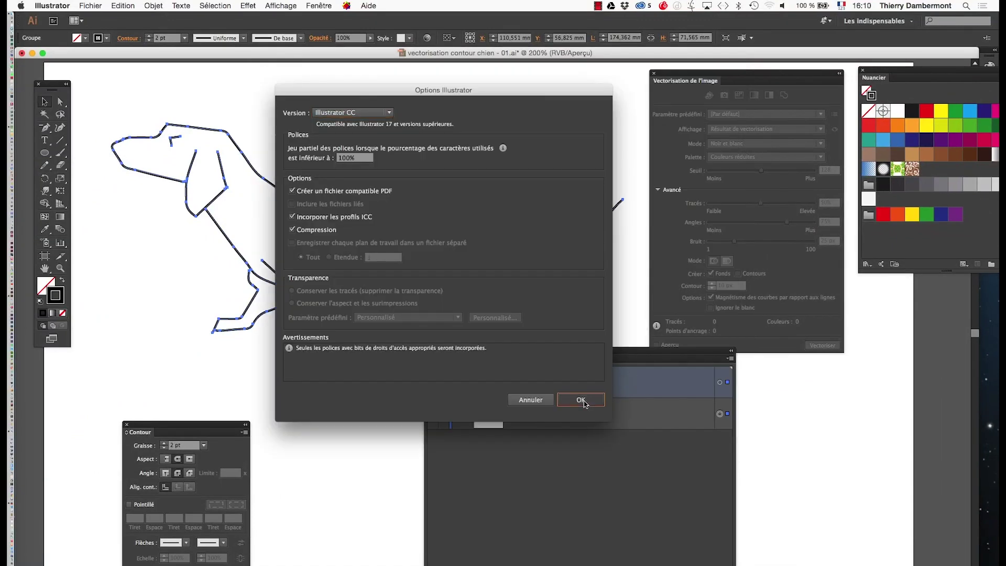
click(581, 400)
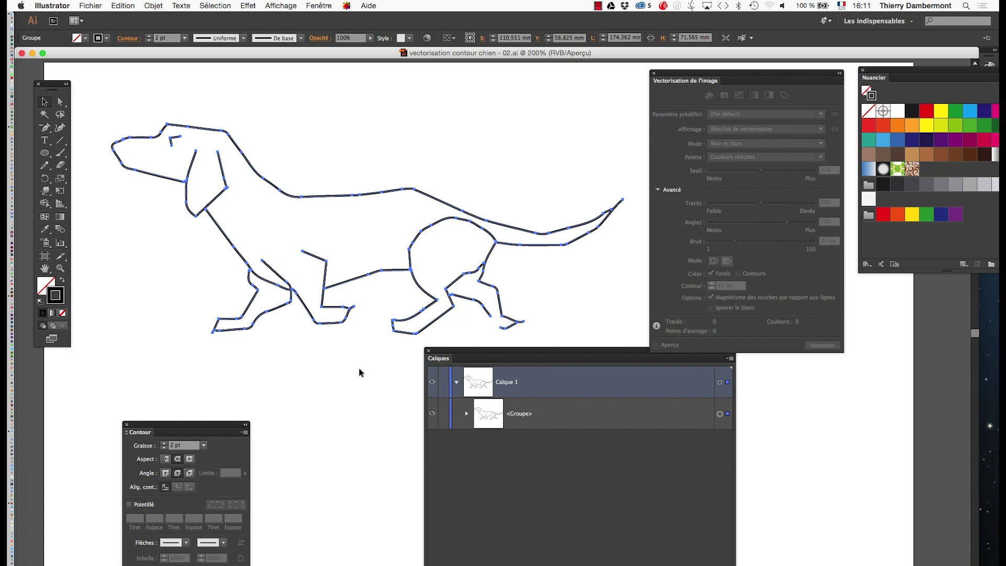
- Close the Vectorisation de l'image and Calques panels to clear space around the dog
scroll(590, 266, down, 3)
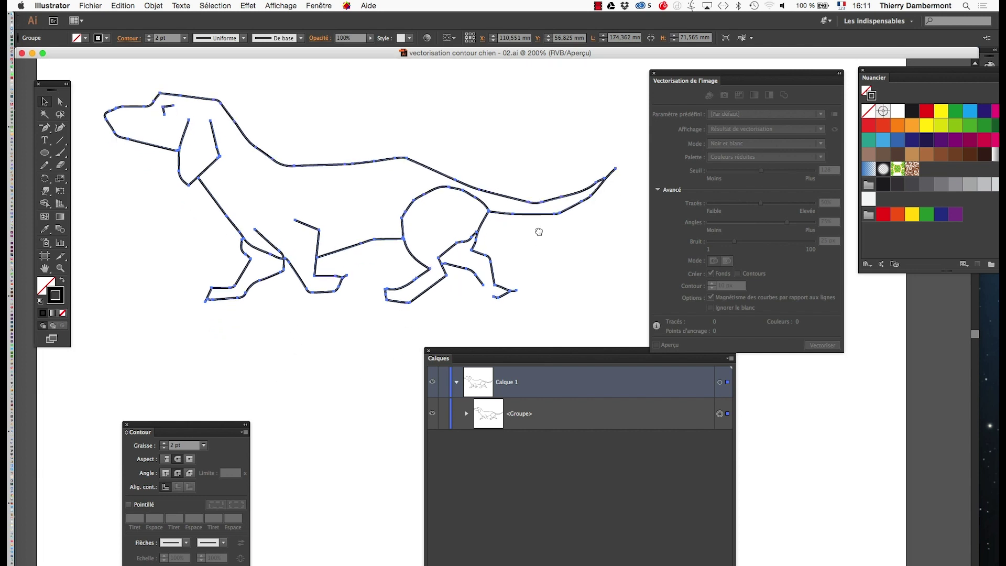
click(653, 74)
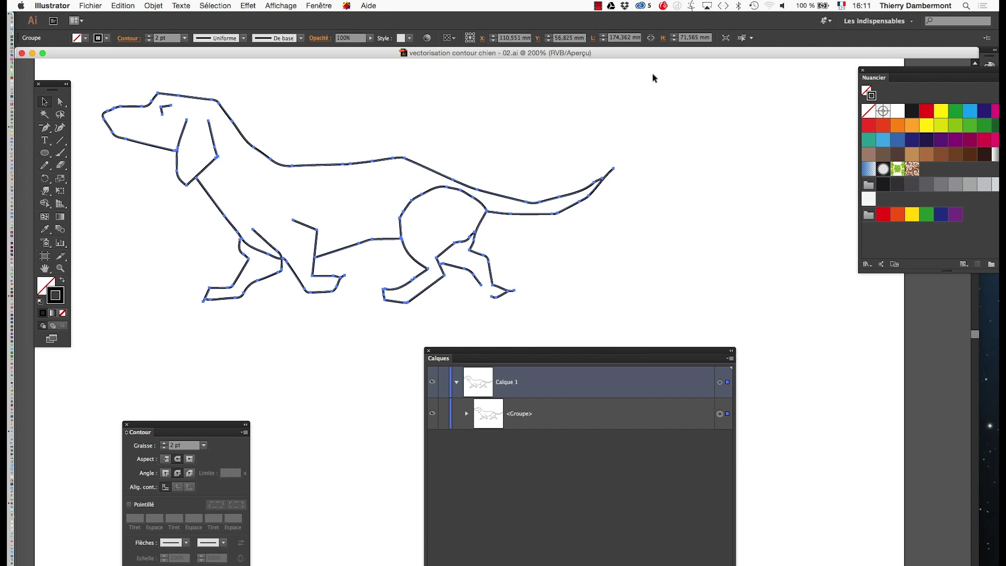
click(428, 350)
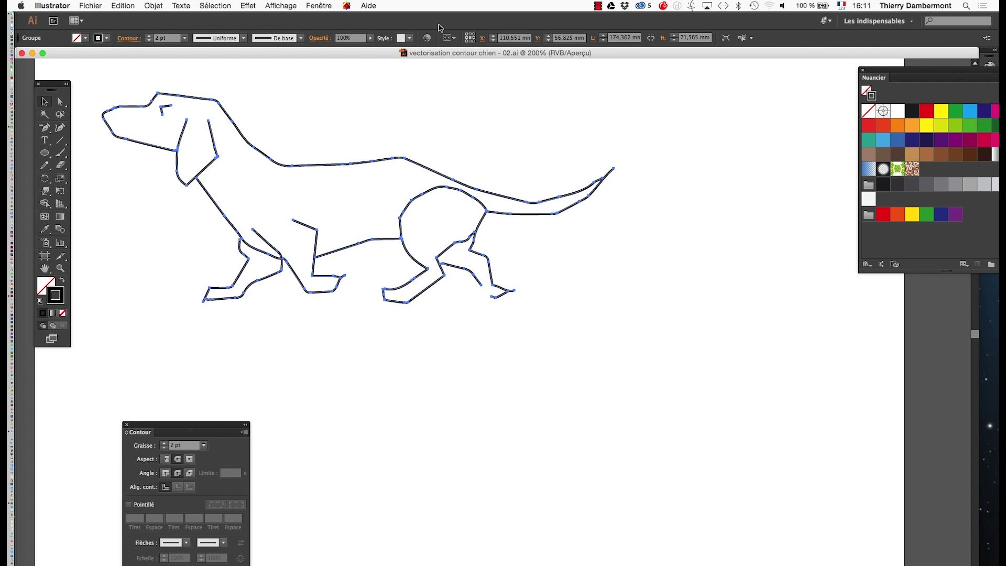
- Show the Formes panel and place it closer to the dog drawing
click(309, 6)
click(341, 213)
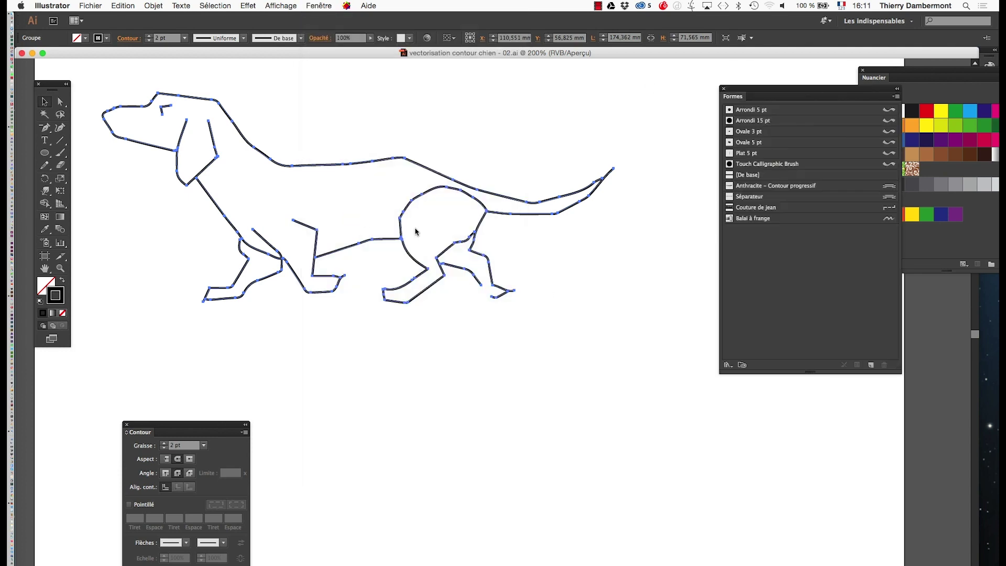
drag(738, 94, 543, 94)
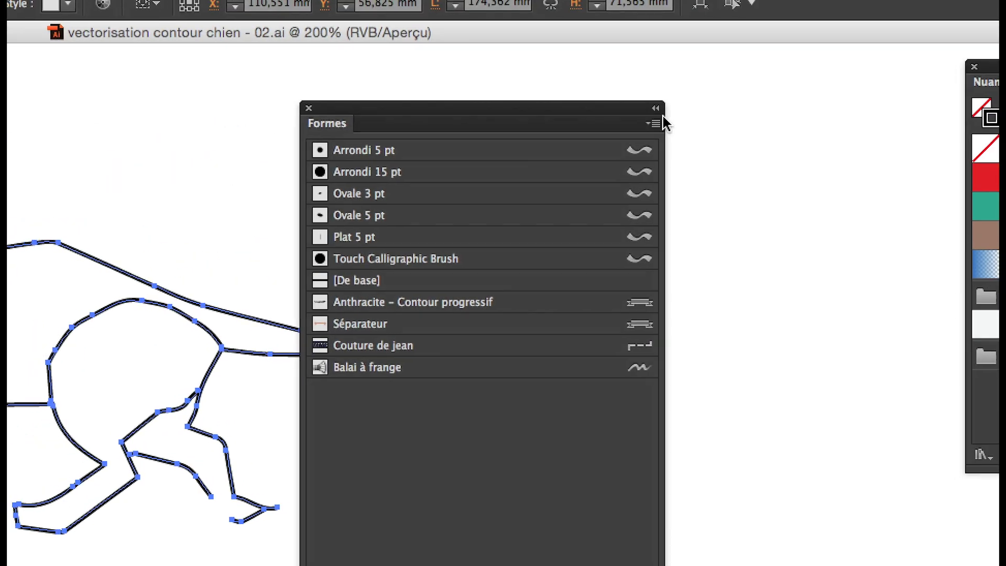
- Display the Formes brushes as thumbnails and apply the Anthracite – Contour progressif brush to the dog's outlines
click(713, 102)
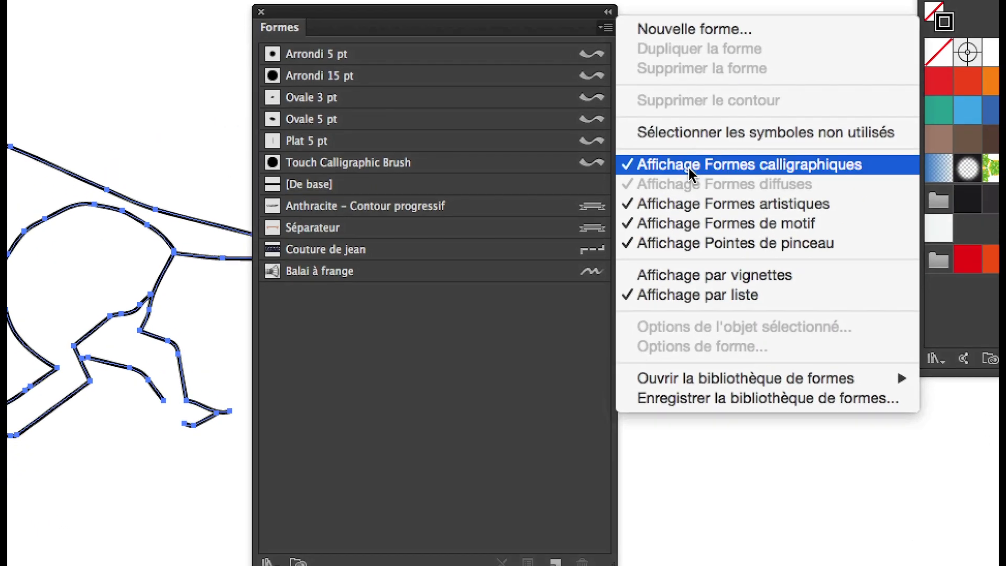
click(702, 209)
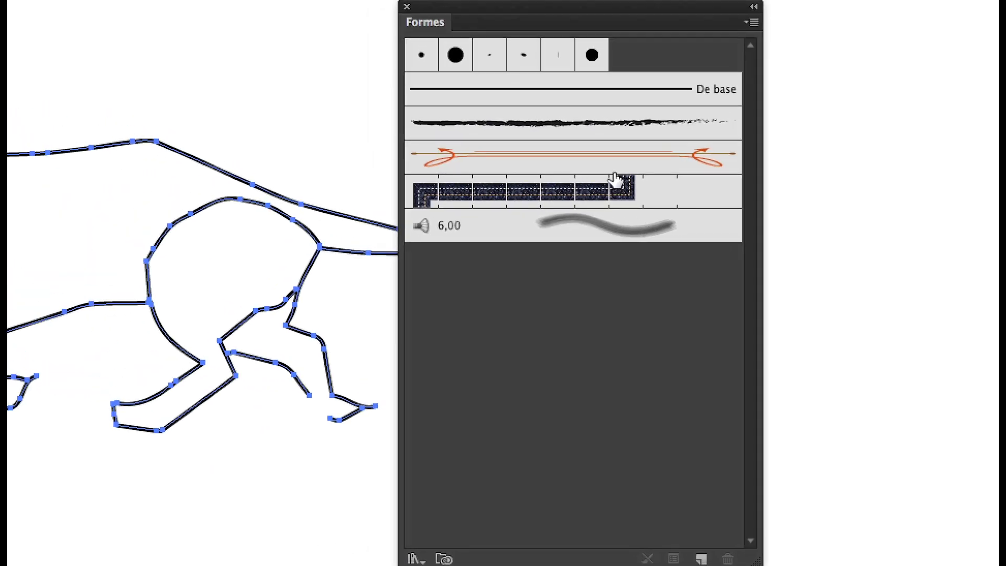
click(401, 110)
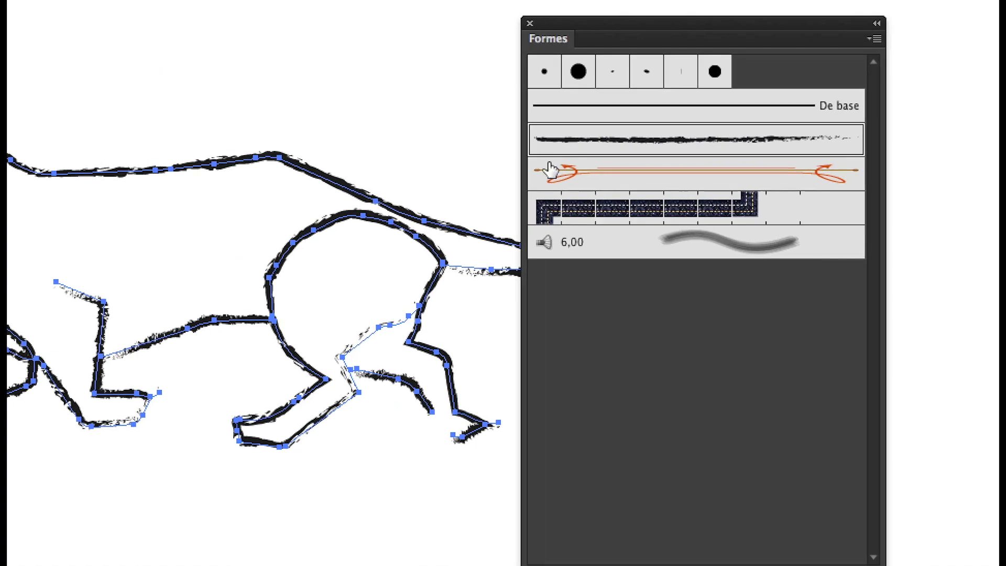
- Set the Anthracite – Contour progressif brush's fixed width to 142% and apply the change to the existing strokes
double_click(558, 144)
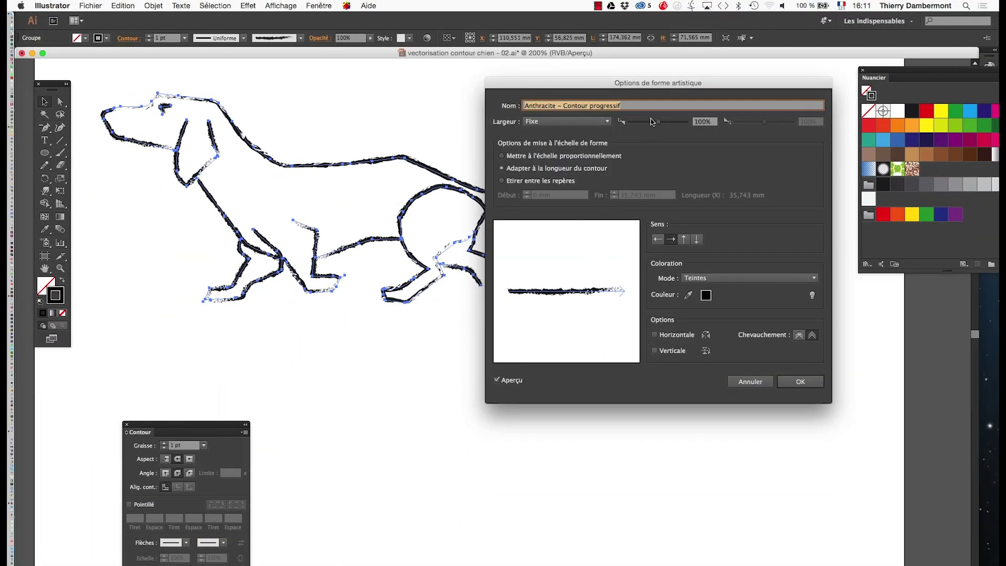
mouse_move(652, 122)
mouse_down()
mouse_move(640, 123)
mouse_move(664, 126)
mouse_up()
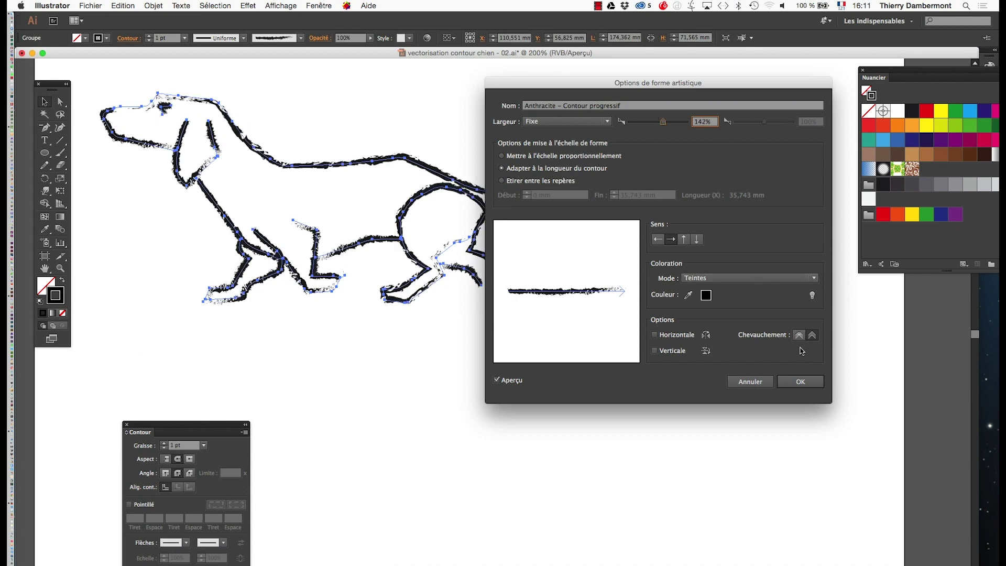
click(800, 382)
click(622, 262)
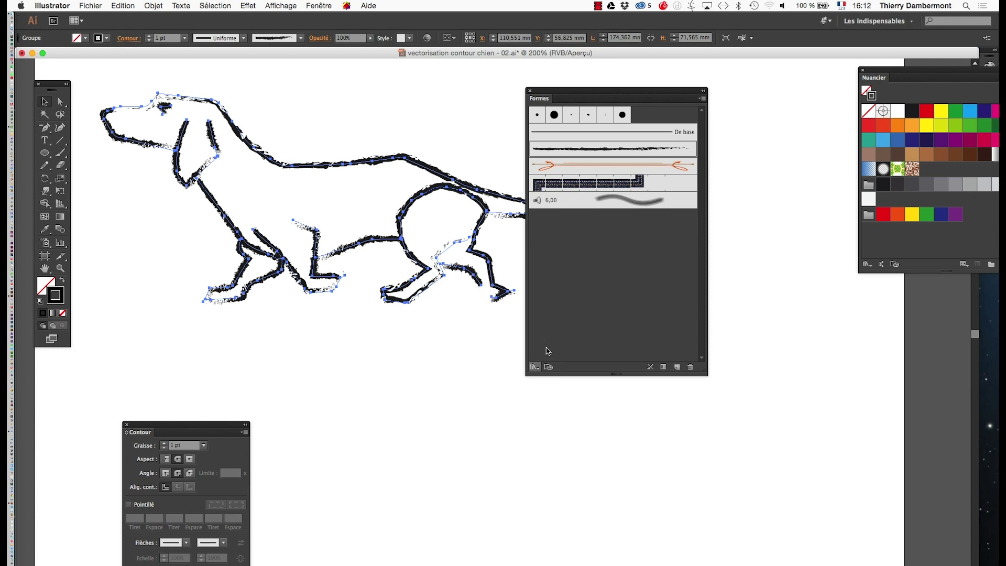
- Open the Artistiques_Aquarelle brush library and place its panel, enlarged to show all its brushes, beside the Formes panel
click(534, 367)
mouse_move(543, 392)
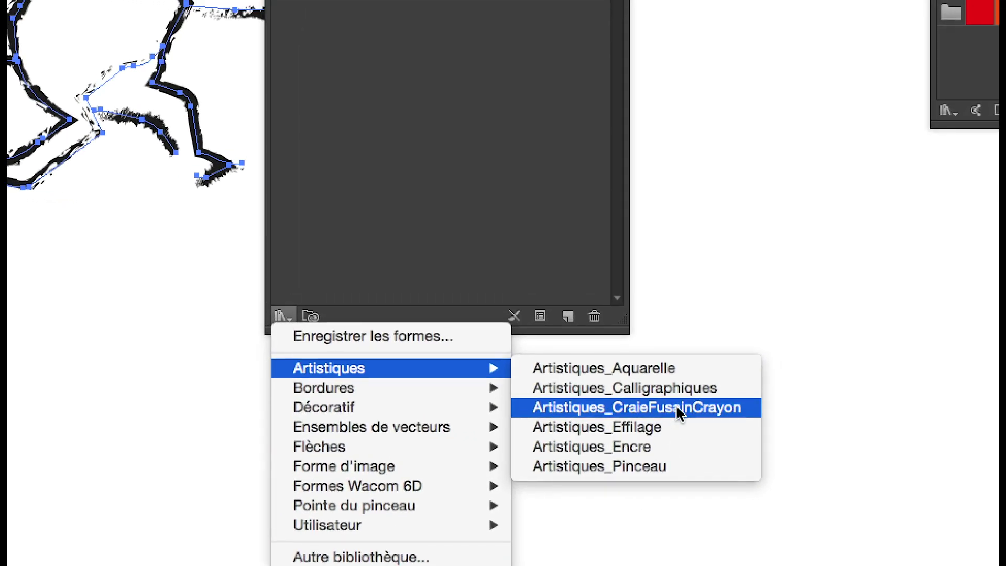
click(663, 368)
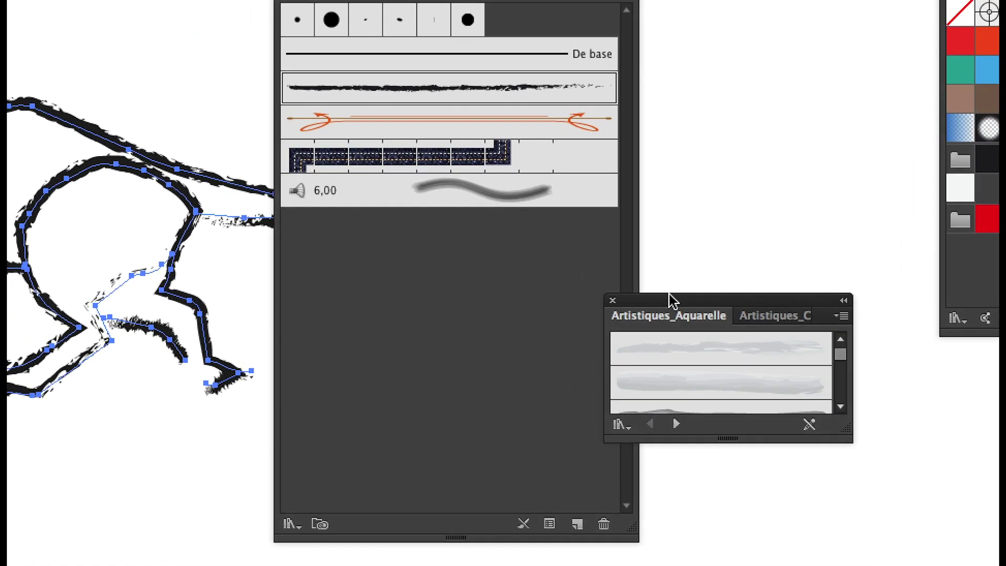
drag(686, 120, 571, 101)
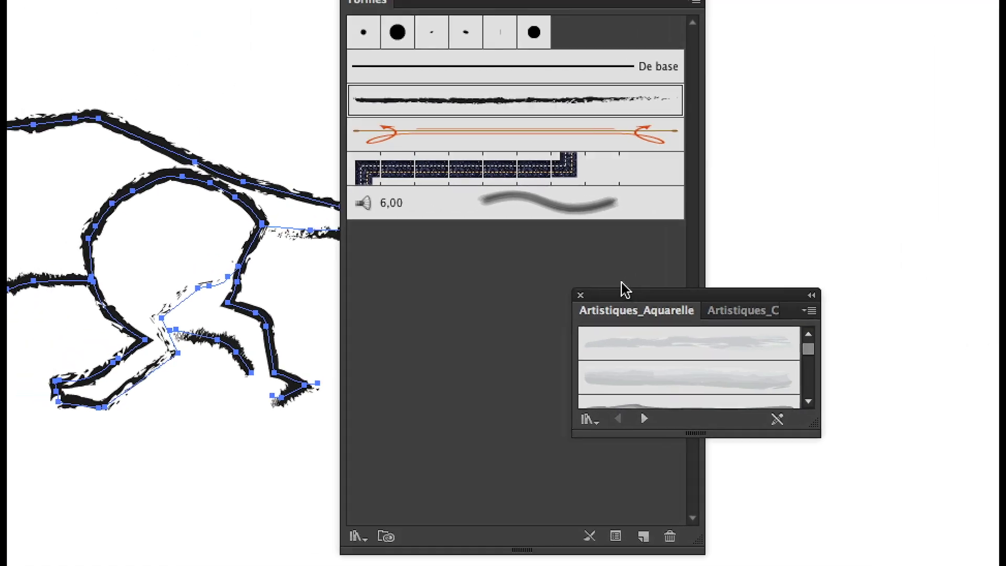
drag(623, 288, 116, 0)
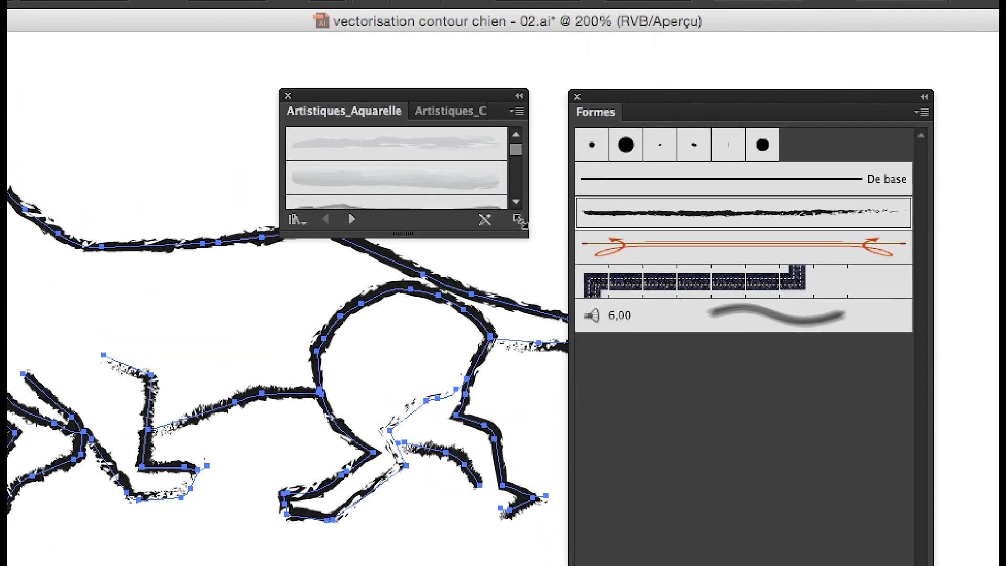
drag(298, 122, 318, 260)
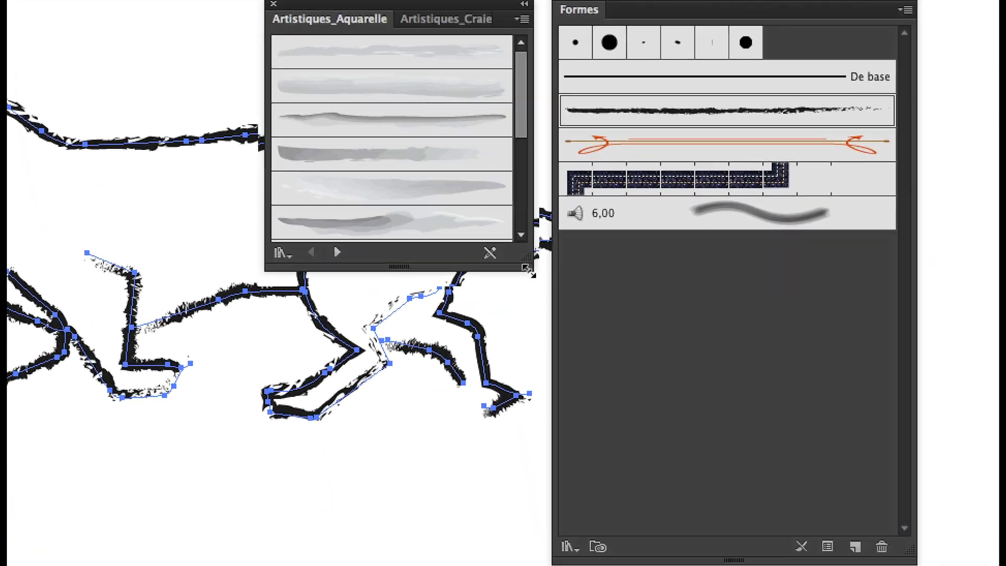
mouse_move(526, 269)
mouse_down()
mouse_move(528, 353)
mouse_move(539, 343)
mouse_up()
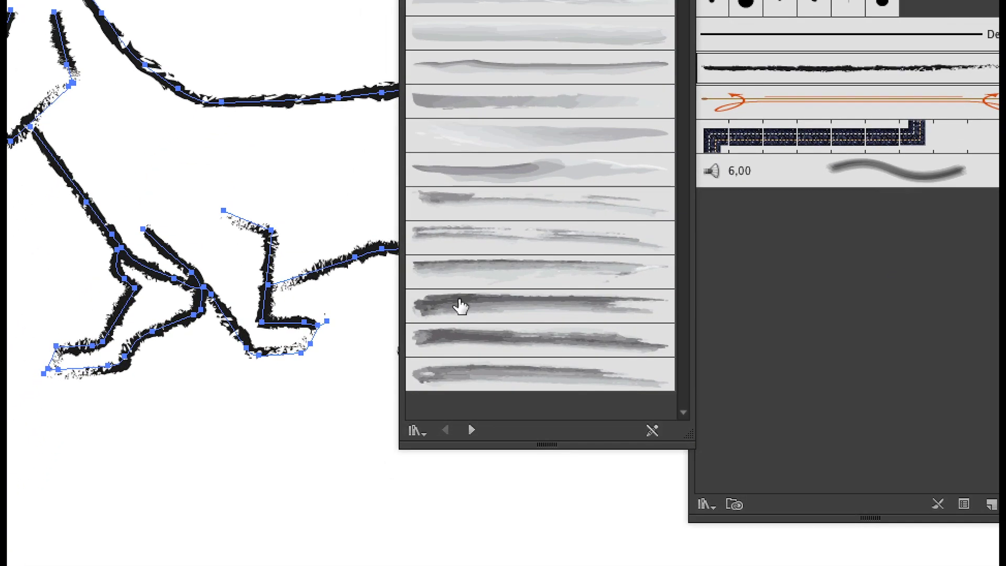
- Apply the Contour à l'aquarelle 4 brush to the dog and set its width to 46%, updating the existing strokes
click(339, 245)
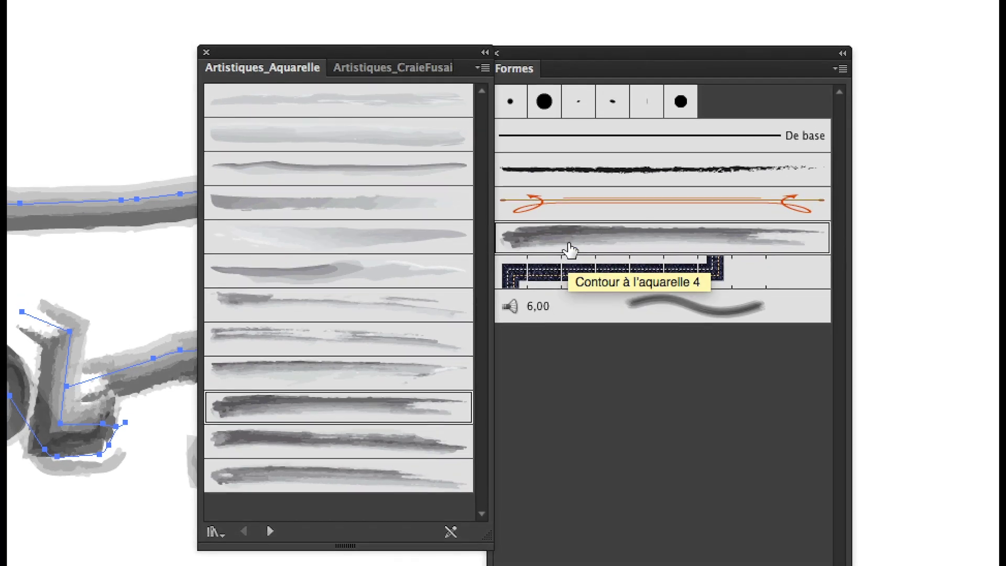
double_click(570, 251)
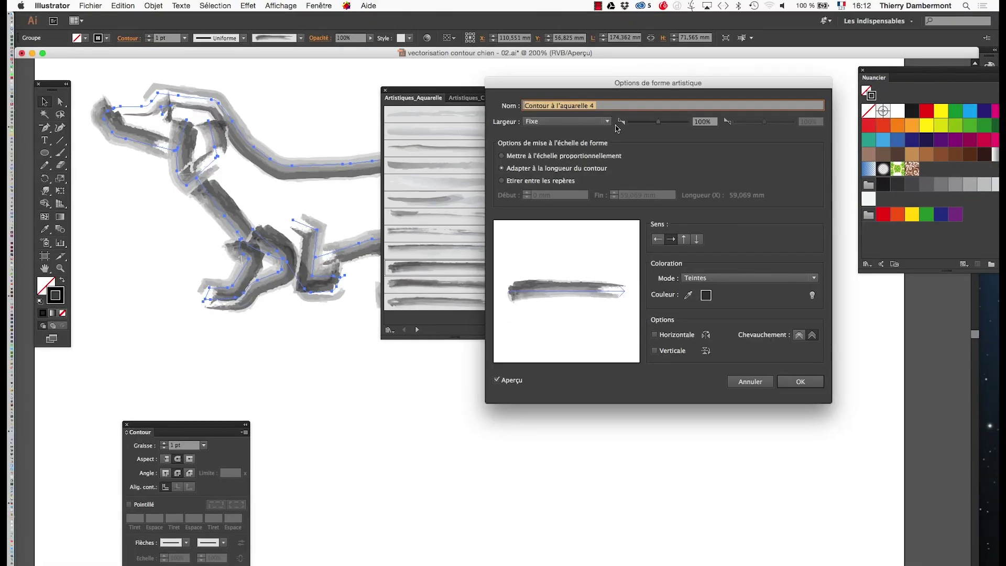
click(643, 122)
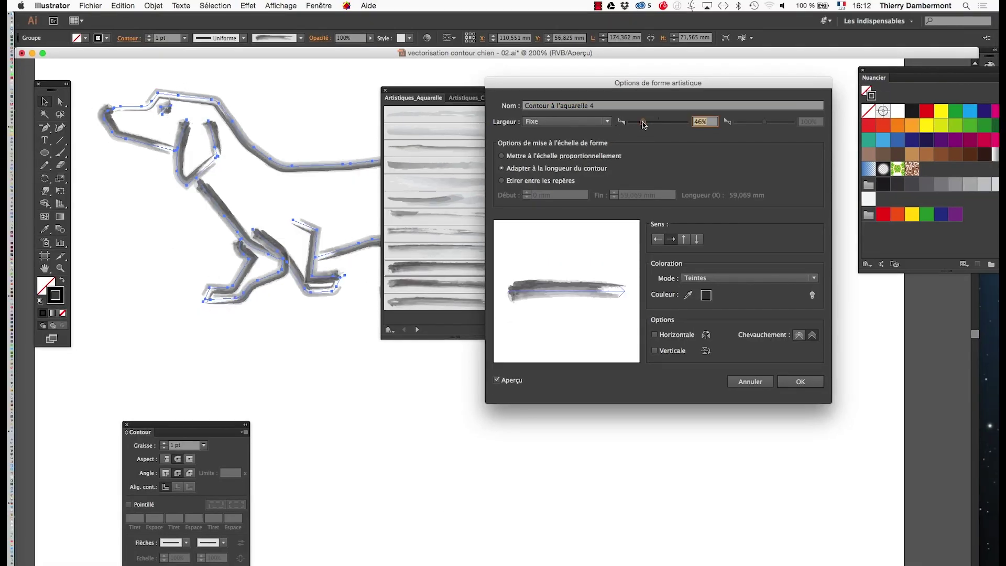
click(800, 381)
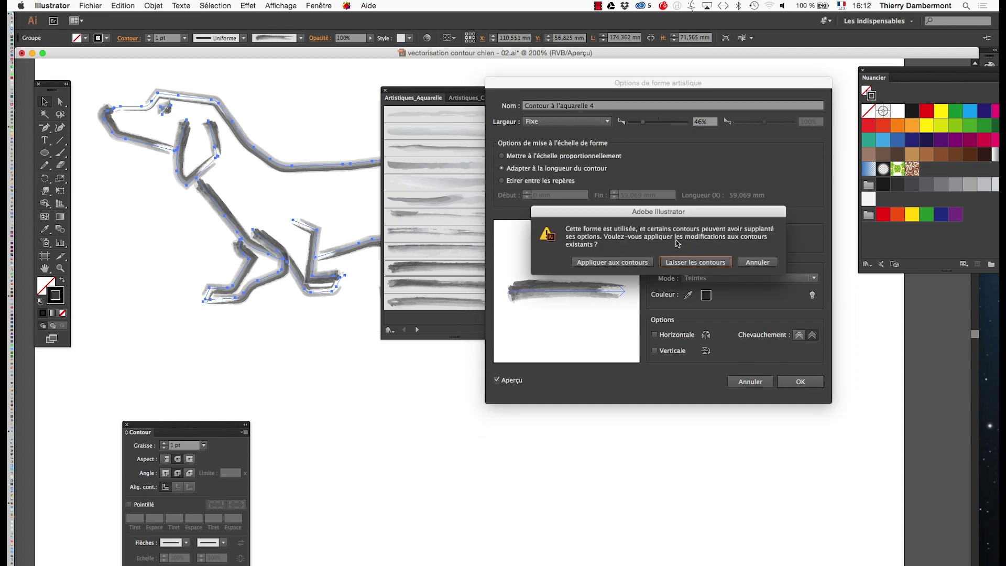
click(620, 264)
- Move the Artistiques_Aquarelle and Formes panels below the dog so the whole drawing is uncovered
mouse_move(439, 92)
mouse_down()
mouse_move(411, 180)
mouse_move(388, 346)
mouse_up()
drag(548, 92, 692, 324)
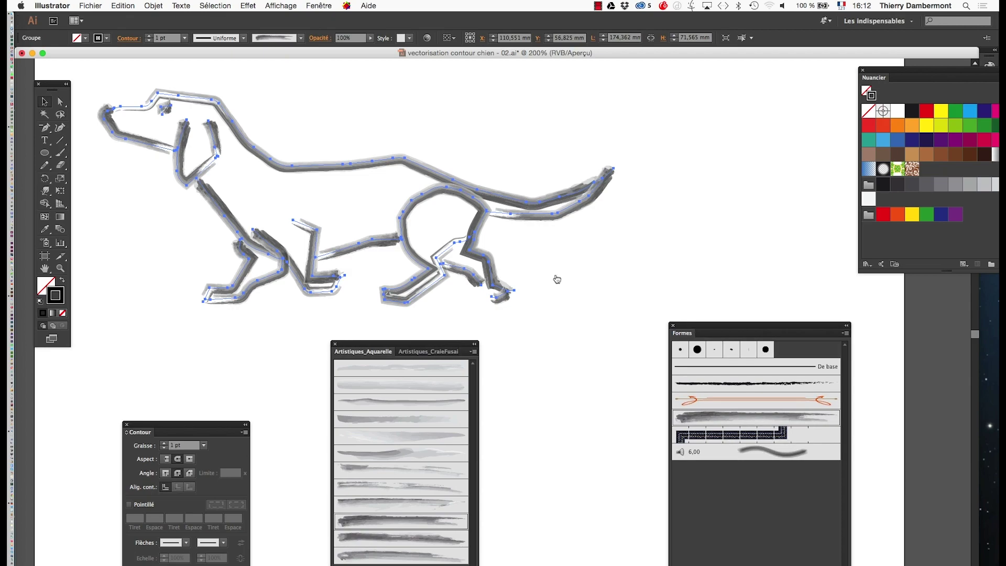
- Switch to Firefox to look at the original dog_3_BW.png drawing, and return to Illustrator
key(super+Tab)
key(super+Tab)
scroll(430, 315, up, 5)
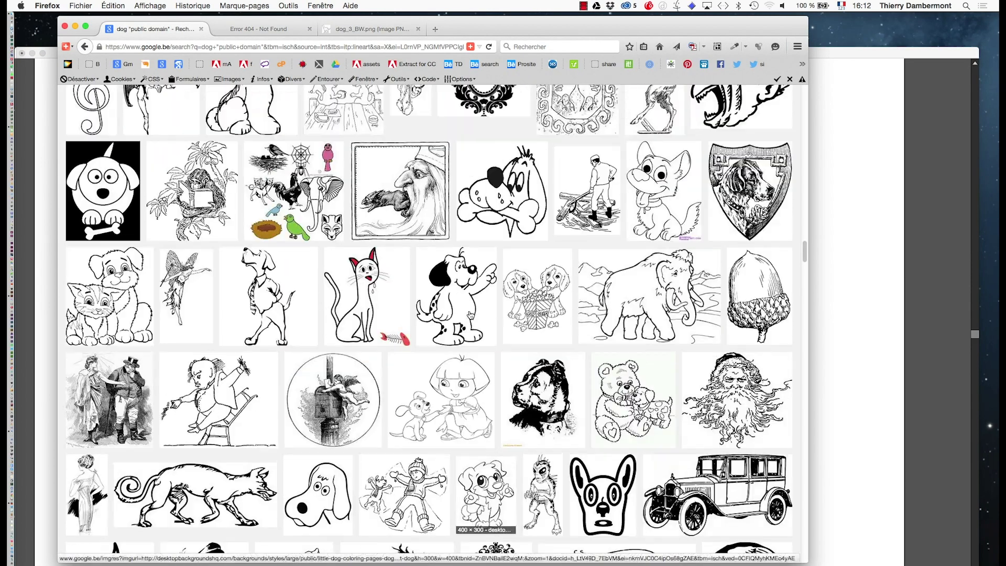
click(272, 30)
click(372, 29)
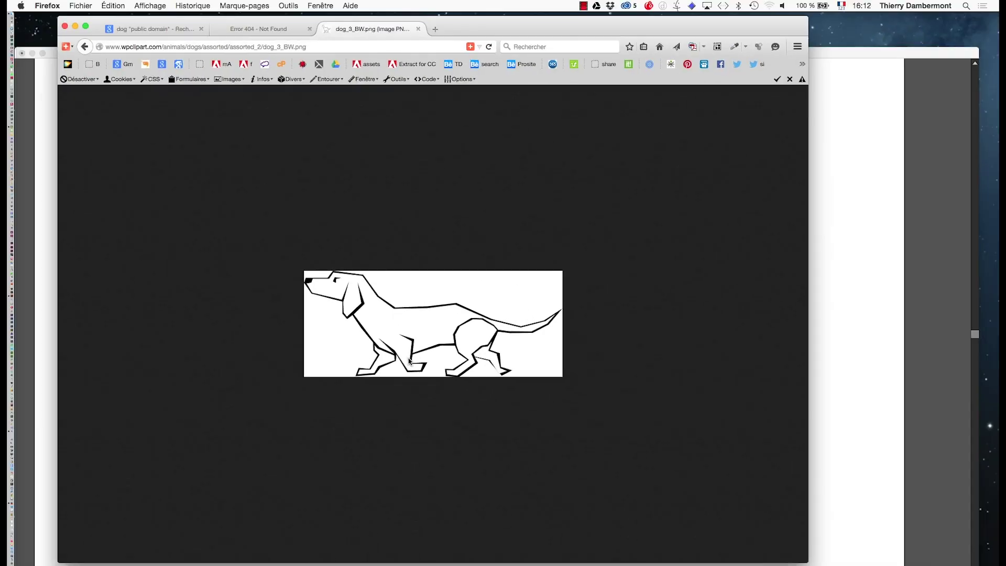
key(super+Tab)
key(super+Tab)
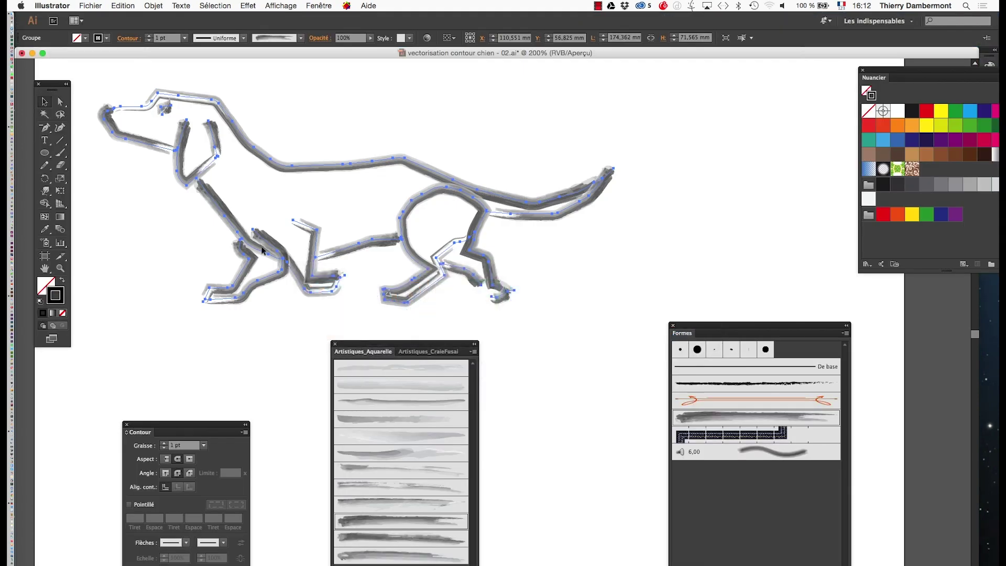
- Deselect the dog and examine its watercolour outline with the whole artboard in view at 100%
click(98, 168)
mouse_move(150, 200)
mouse_down()
mouse_move(312, 215)
mouse_move(280, 251)
mouse_up()
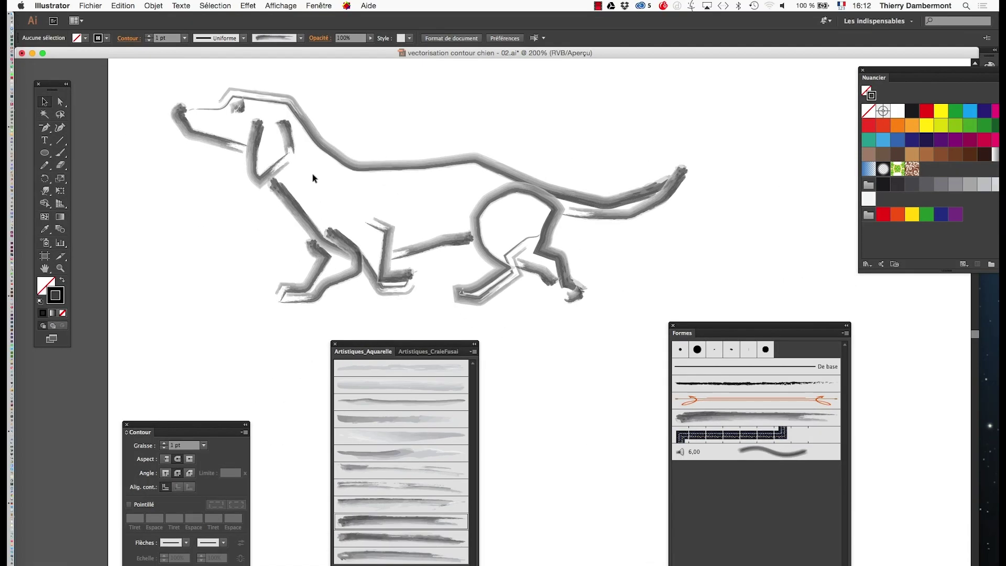
alt+super+click(353, 186)
drag(410, 259, 197, 110)
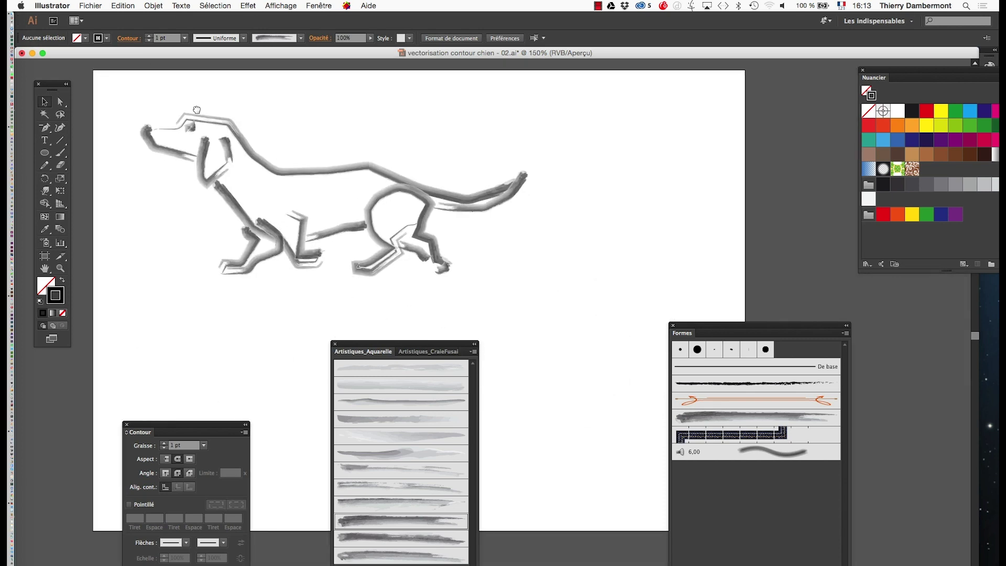
alt+super+click(368, 245)
drag(401, 236, 359, 171)
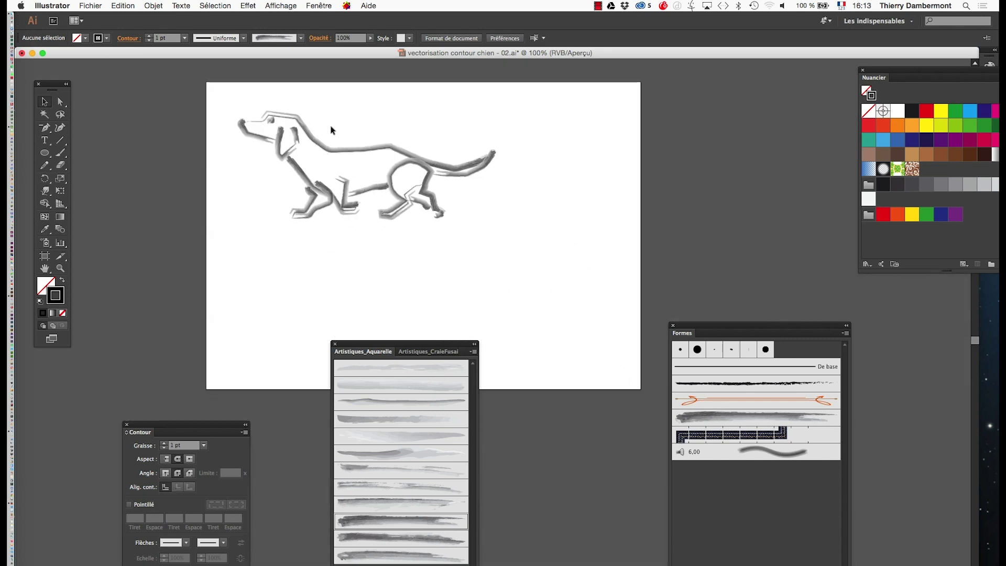
- Try selecting the dog with a partial marquee and by its contour, clearing the selection each time
drag(263, 114, 384, 184)
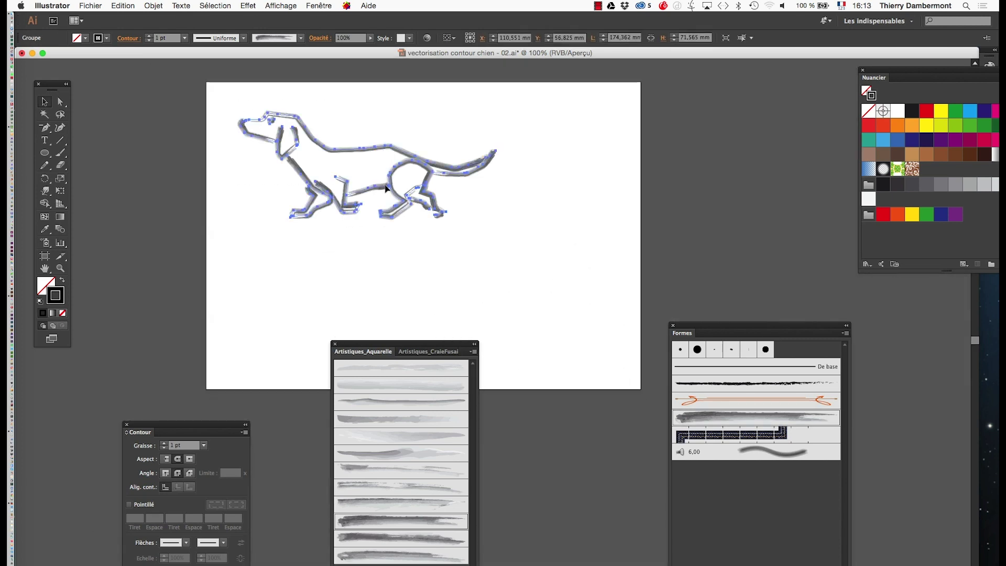
click(345, 229)
click(356, 199)
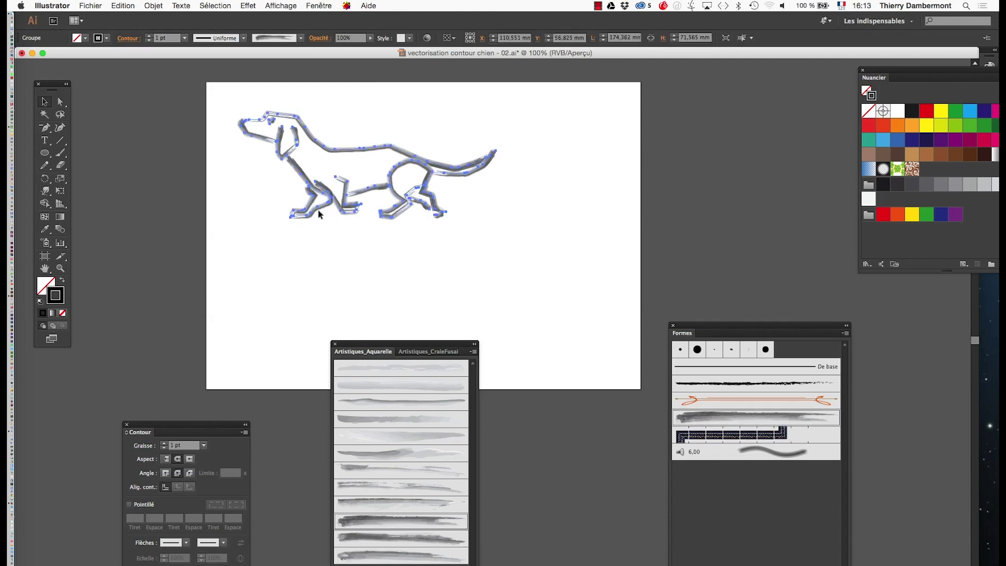
click(312, 227)
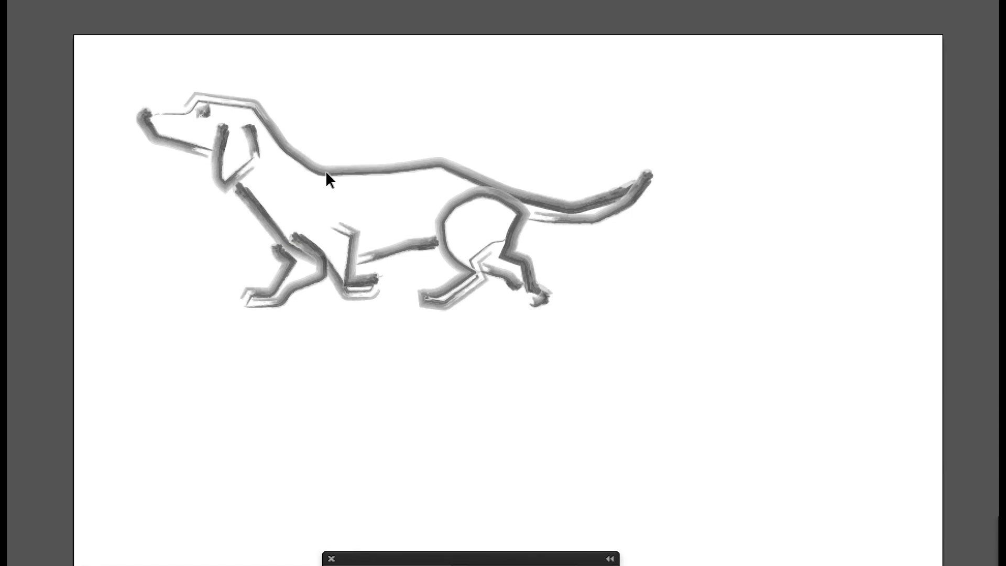
- Select the dog group and place a copy of it about 91 mm directly below the original
click(326, 172)
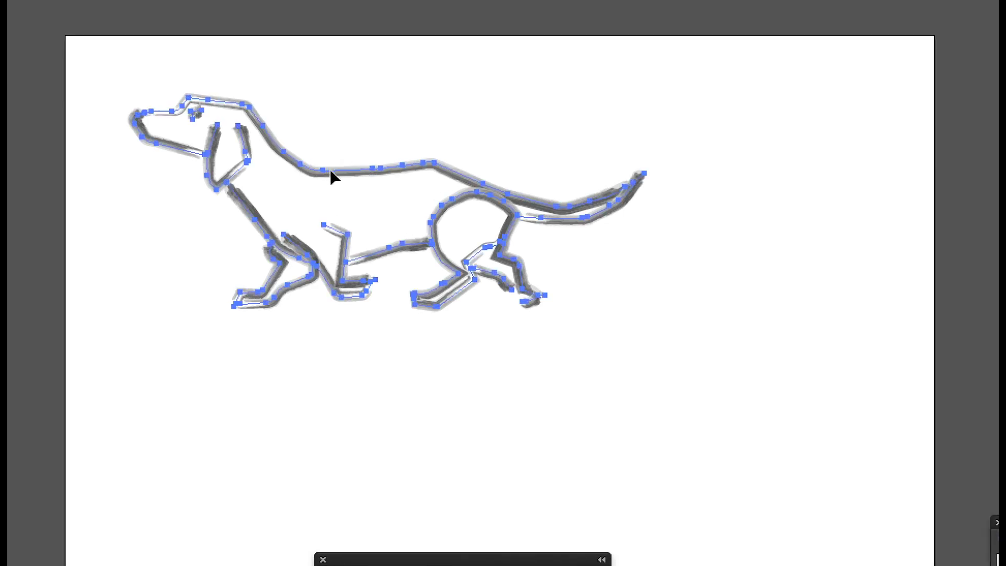
key(a)
mouse_move(333, 178)
mouse_down()
mouse_move(332, 463)
mouse_move(336, 444)
mouse_up()
drag(335, 270, 333, 267)
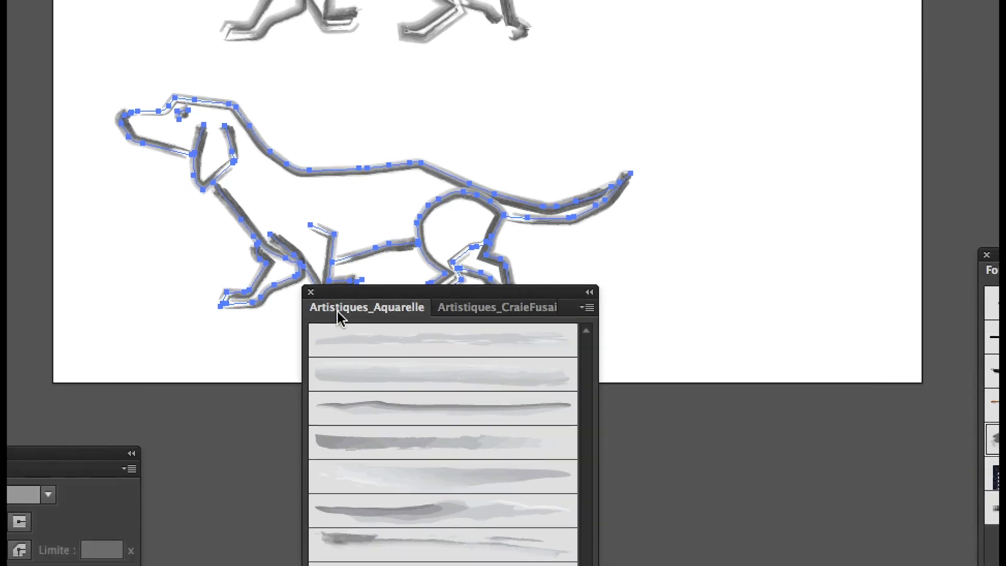
- Move the Artistiques_Aquarelle library panel beside the two dogs and enlarge it
mouse_move(351, 386)
mouse_down()
mouse_move(365, 397)
mouse_move(732, 187)
mouse_up()
drag(468, 238, 465, 225)
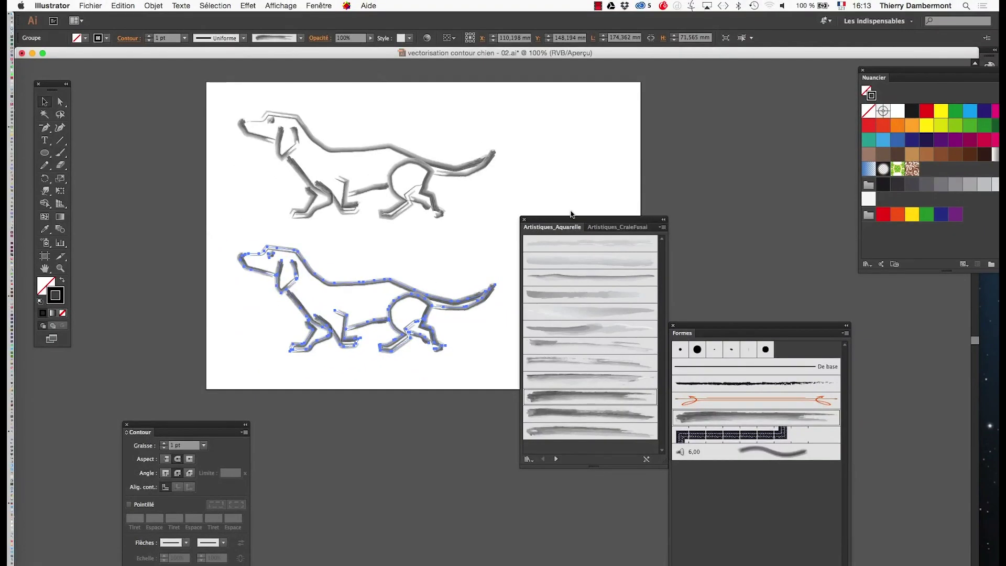
drag(571, 212, 565, 99)
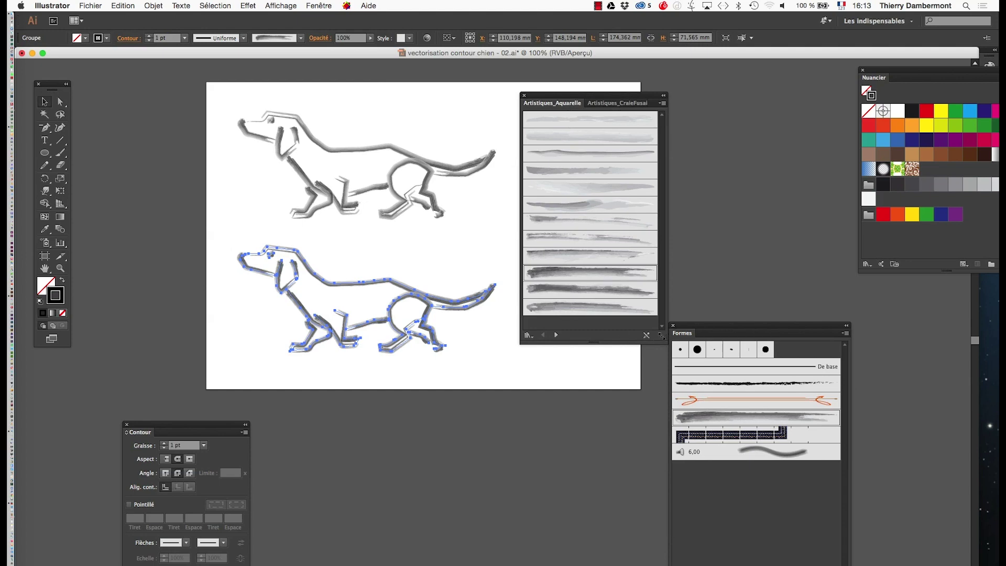
drag(662, 336, 676, 476)
- Browse to the Artistiques_CraieFusainCrayon library and apply its fifth brush to the lower dog
click(556, 471)
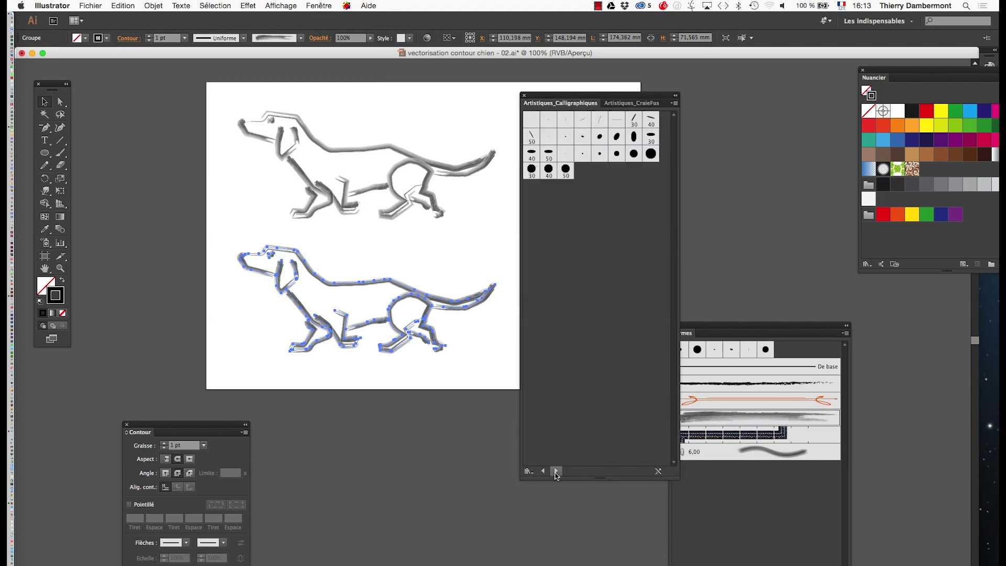
click(557, 471)
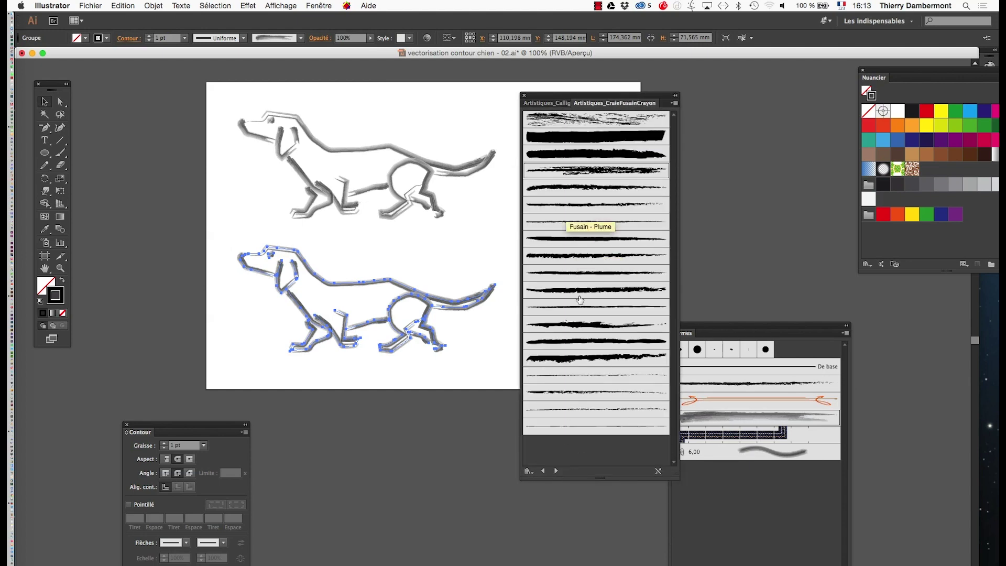
click(566, 188)
- Advance to the Artistiques_Effilage library and try its seventh brush, followed by its last brush, on the lower dog
click(557, 470)
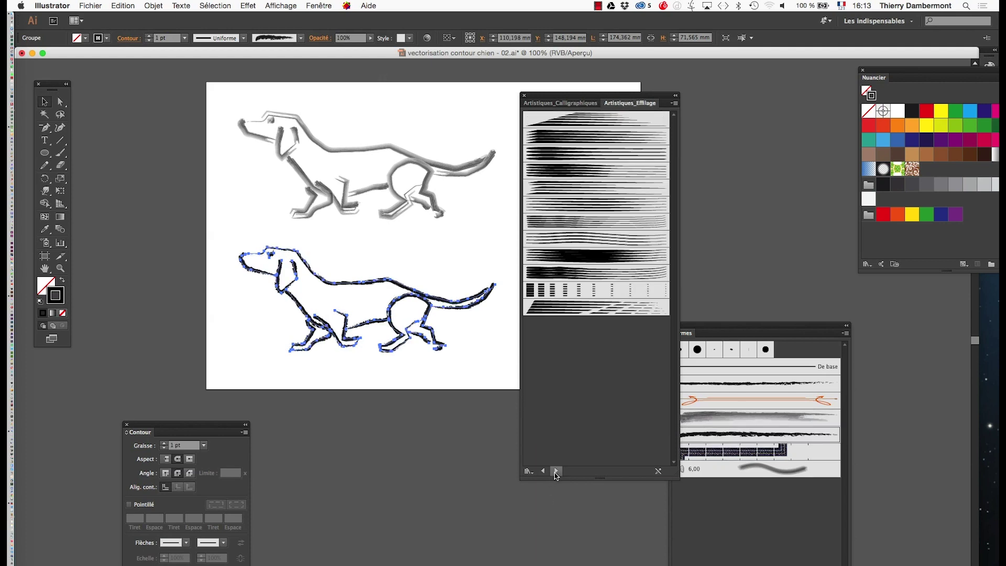
click(578, 222)
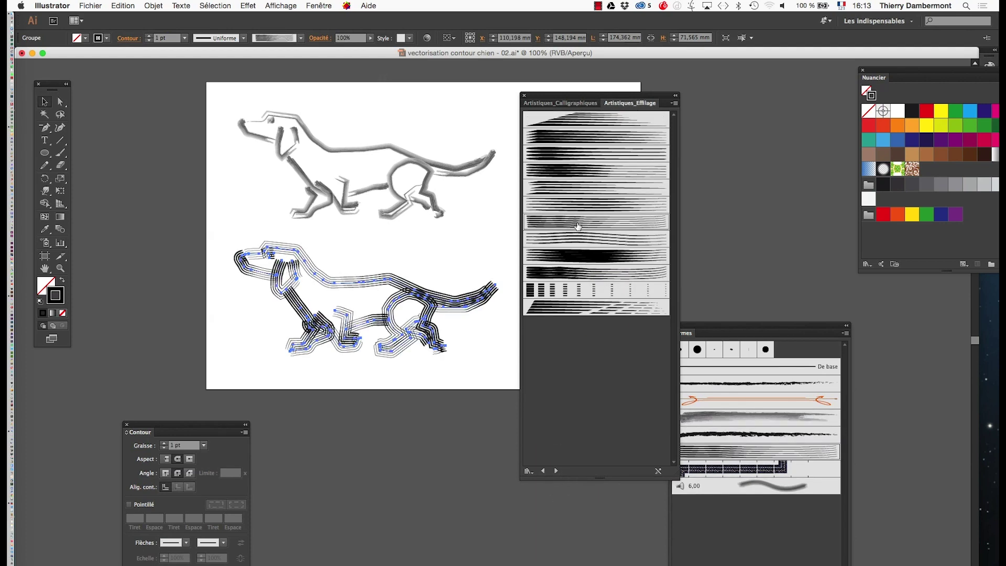
click(581, 308)
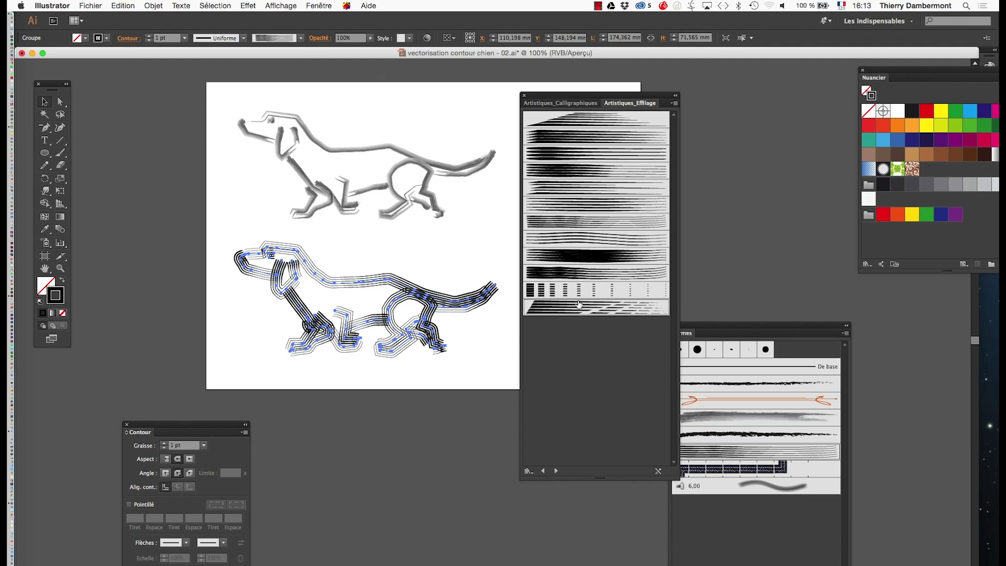
- Try several Artistiques_Effilage brushes on the lower dog, ending with the last brush in the library
click(574, 277)
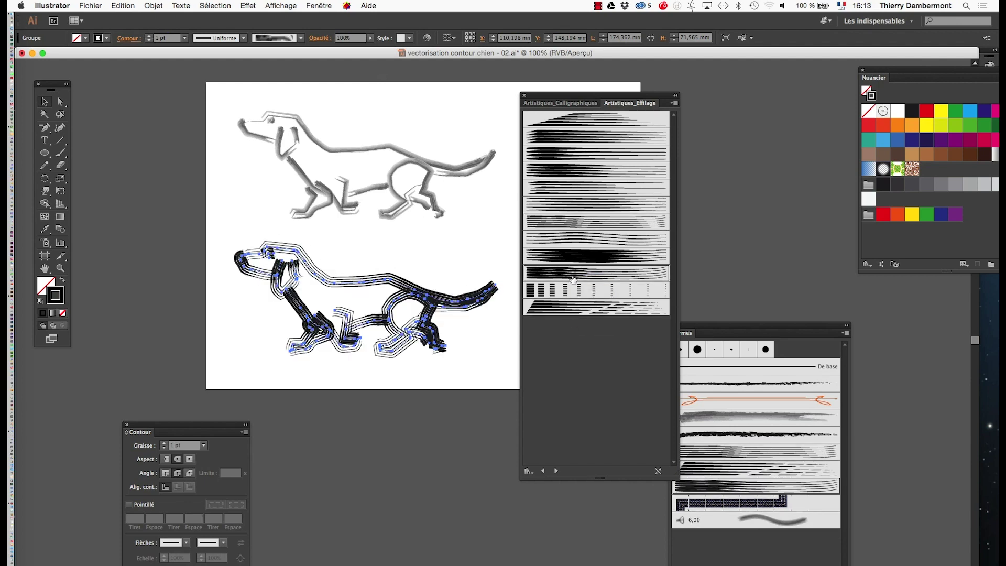
click(601, 141)
click(590, 120)
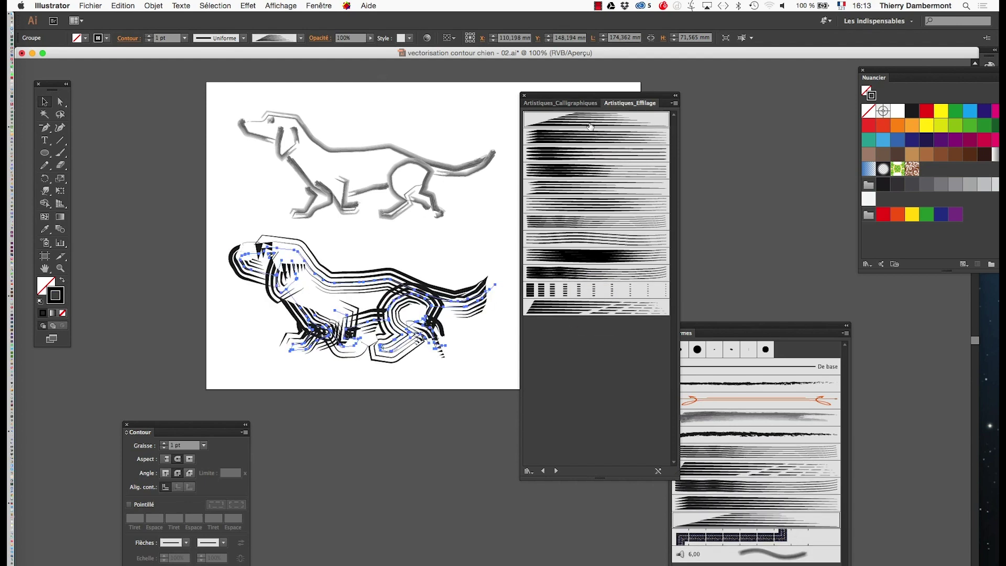
click(582, 188)
click(579, 309)
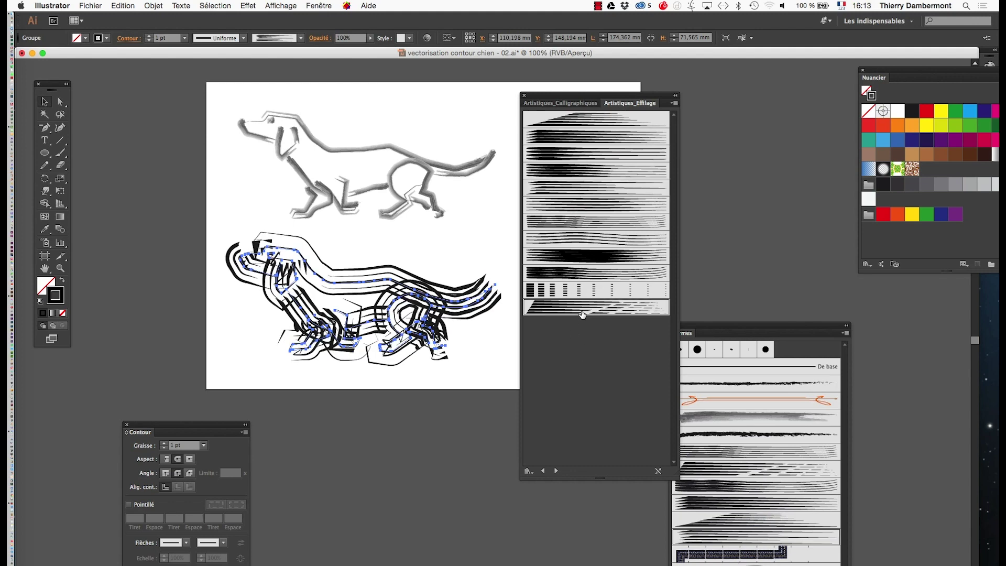
- Set the Effilage 12 brush's fixed width to 26%, choosing Laisser les contours, and move the brush library off the artboard
double_click(773, 470)
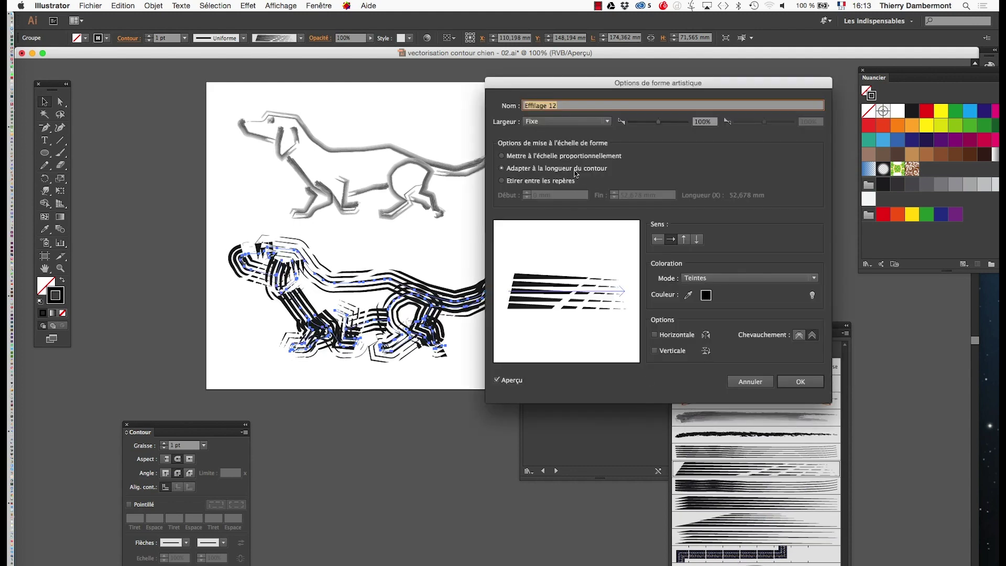
drag(635, 122, 639, 123)
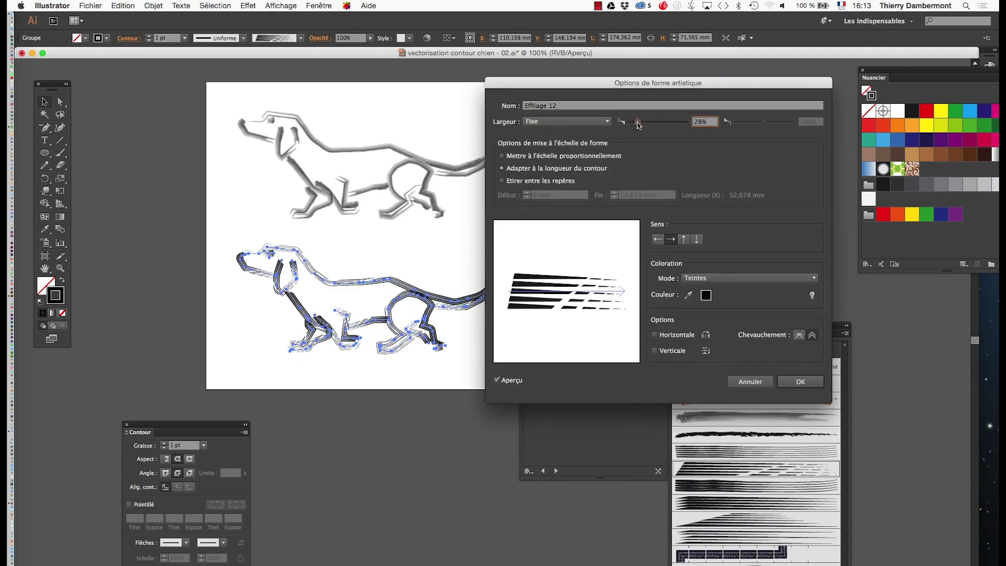
click(800, 382)
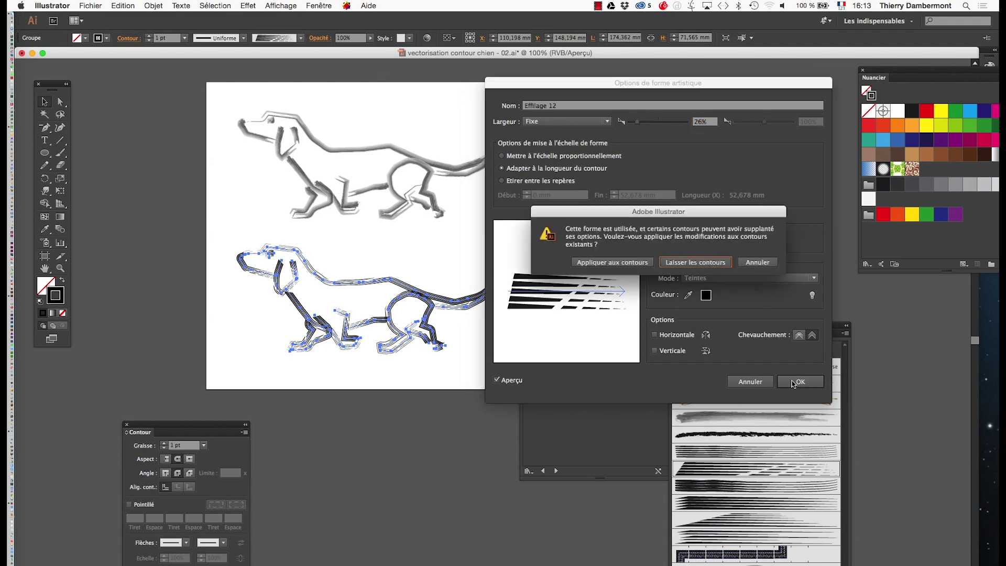
click(713, 262)
drag(535, 100, 663, 100)
click(522, 253)
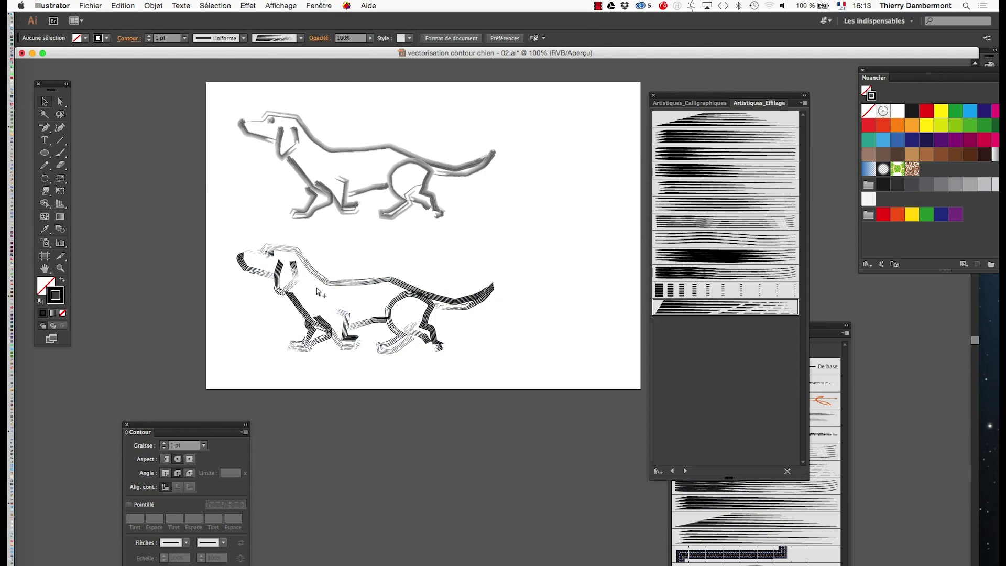
- Place a copy of the lower dog about 176 mm directly to its right
scroll(316, 288, up, 6)
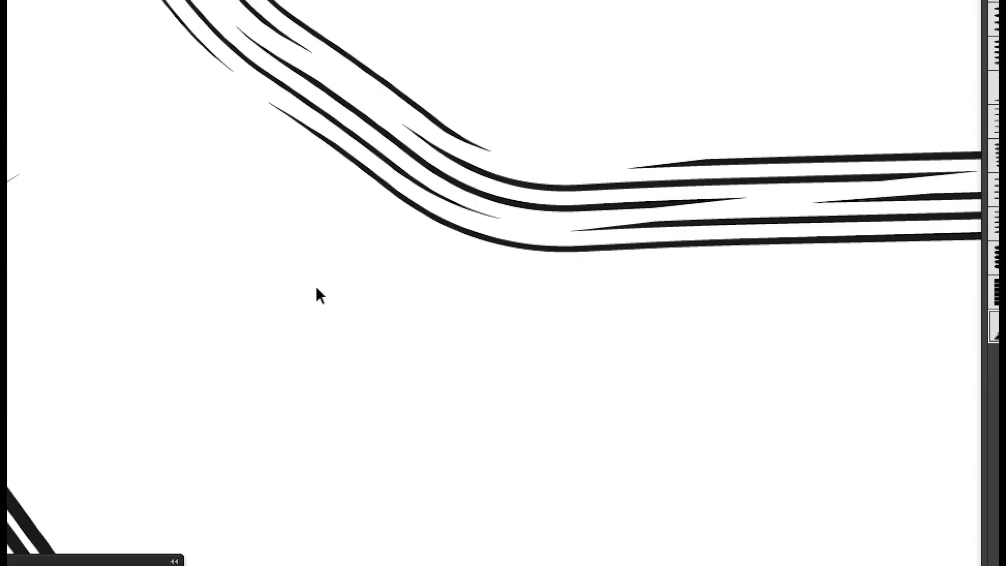
scroll(316, 290, down, 6)
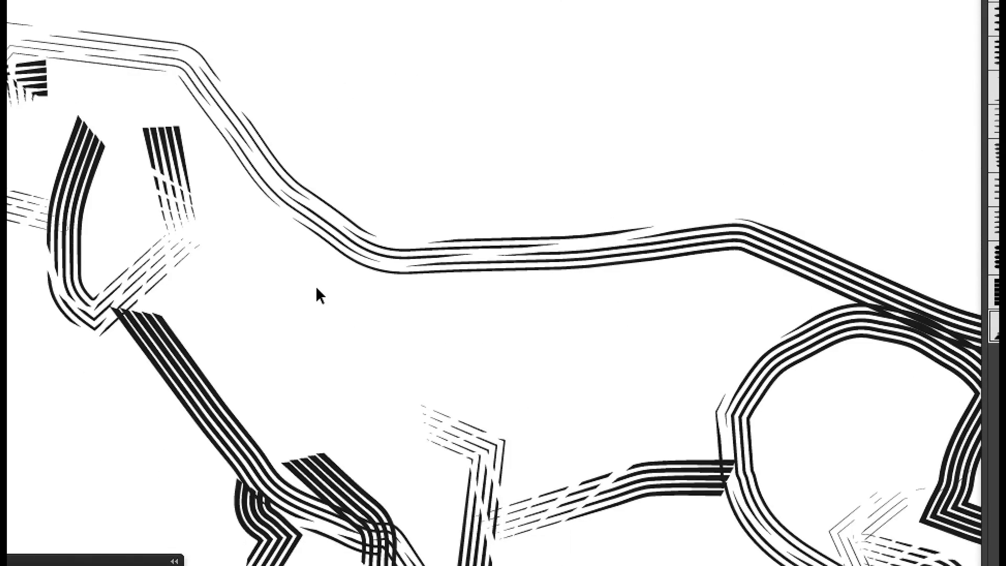
scroll(317, 290, down, 3)
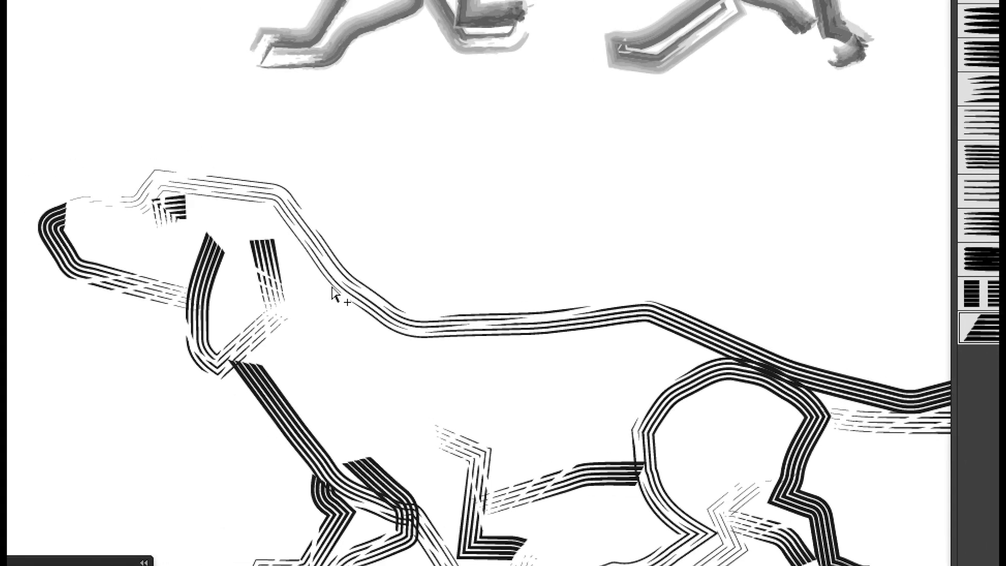
scroll(334, 283, down, 3)
scroll(499, 333, right, 5)
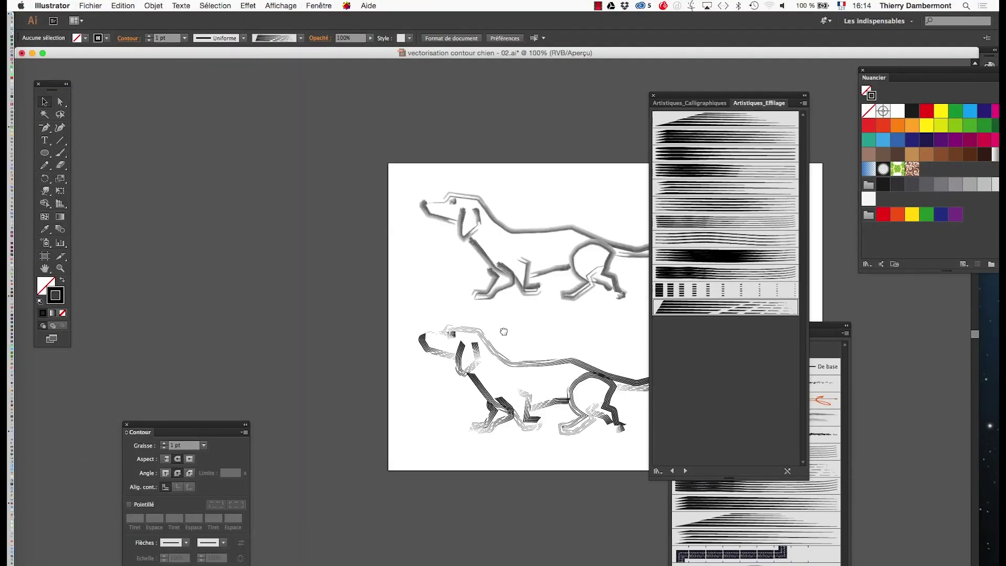
click(278, 310)
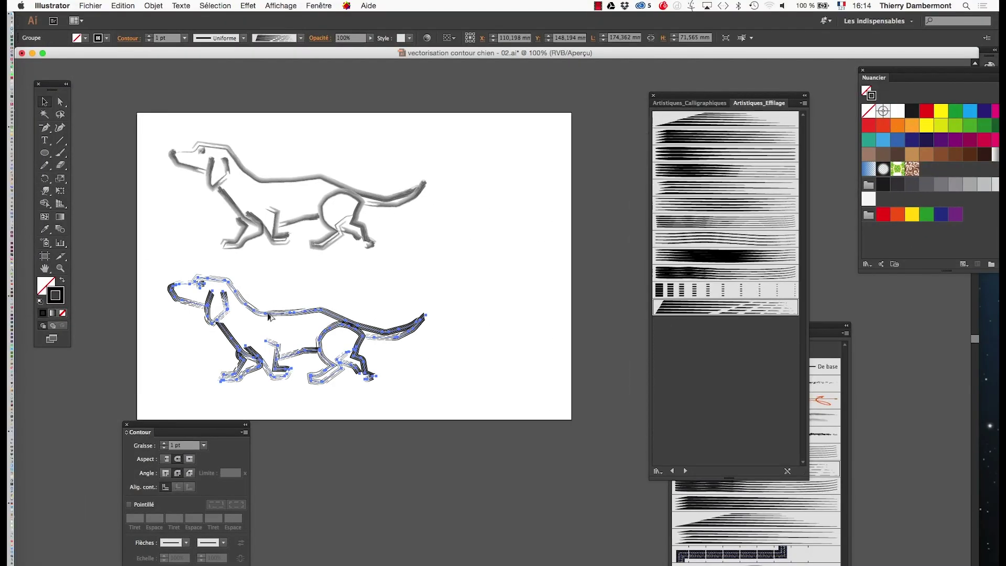
drag(273, 318, 481, 316)
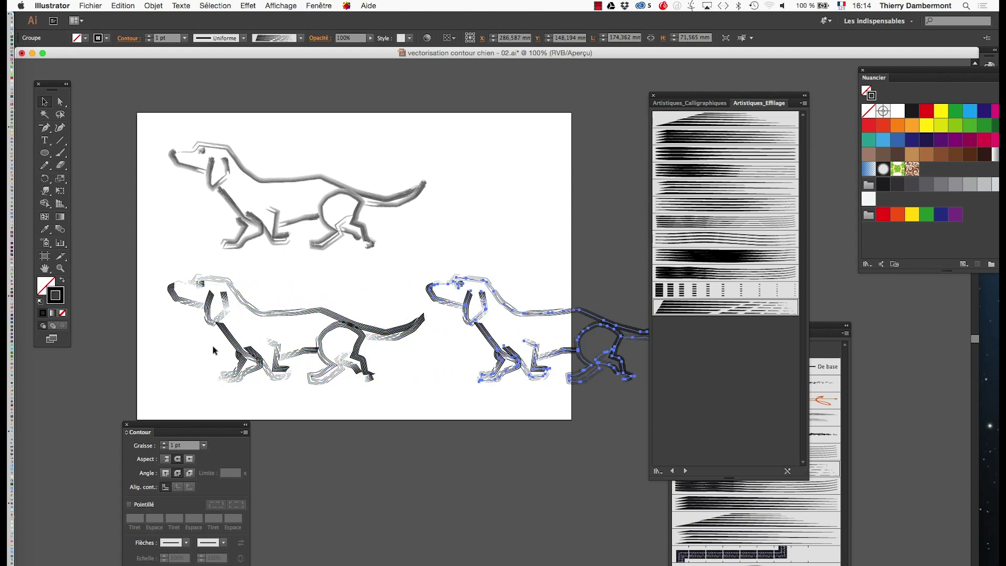
- Extend the artboard's right edge to make it about 400 mm wide
click(45, 256)
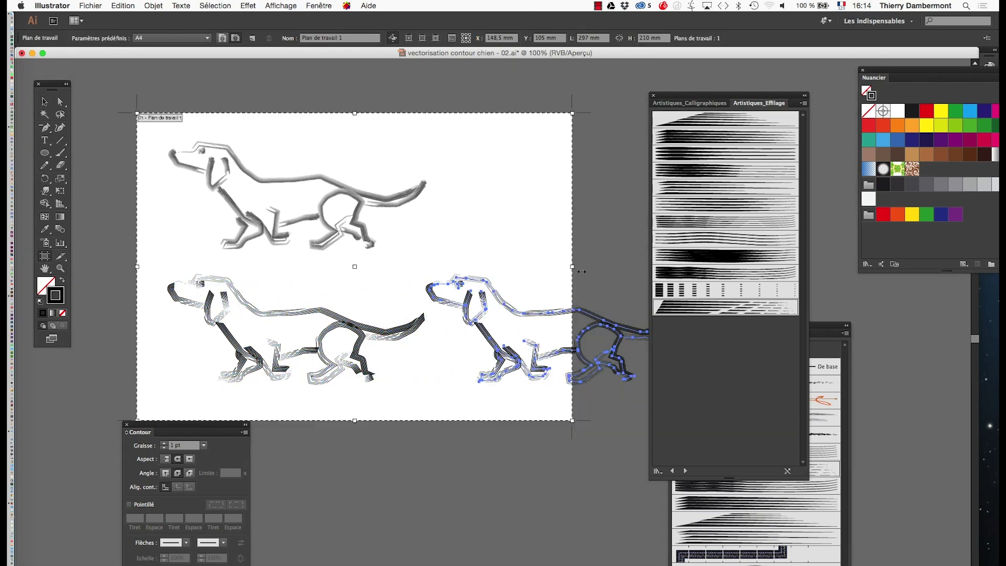
drag(581, 272, 733, 271)
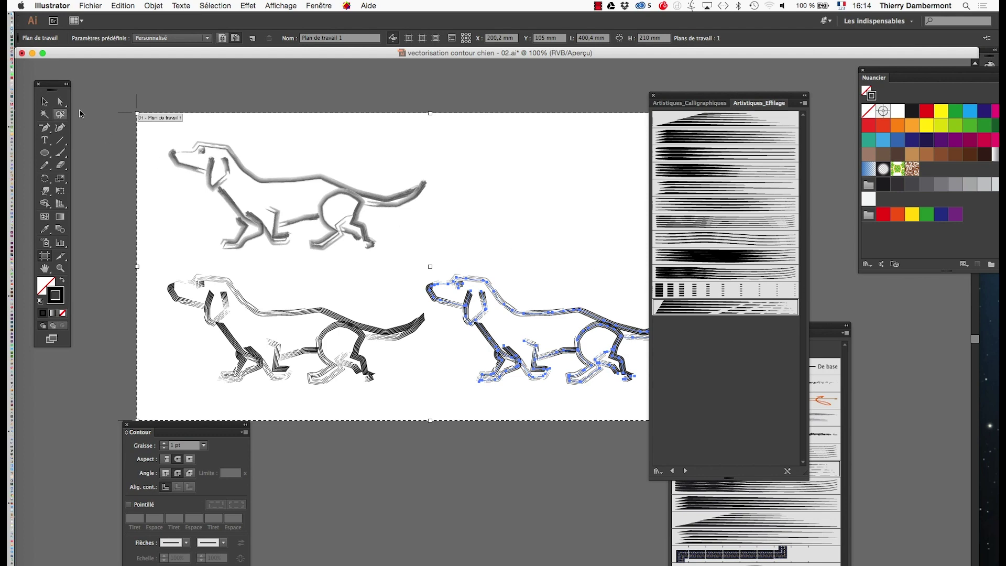
click(45, 101)
- Advance to the Artistiques_Pinceau library and apply its tenth brush, Pinceau à sec 7, to the lower-right dog
drag(535, 471, 389, 434)
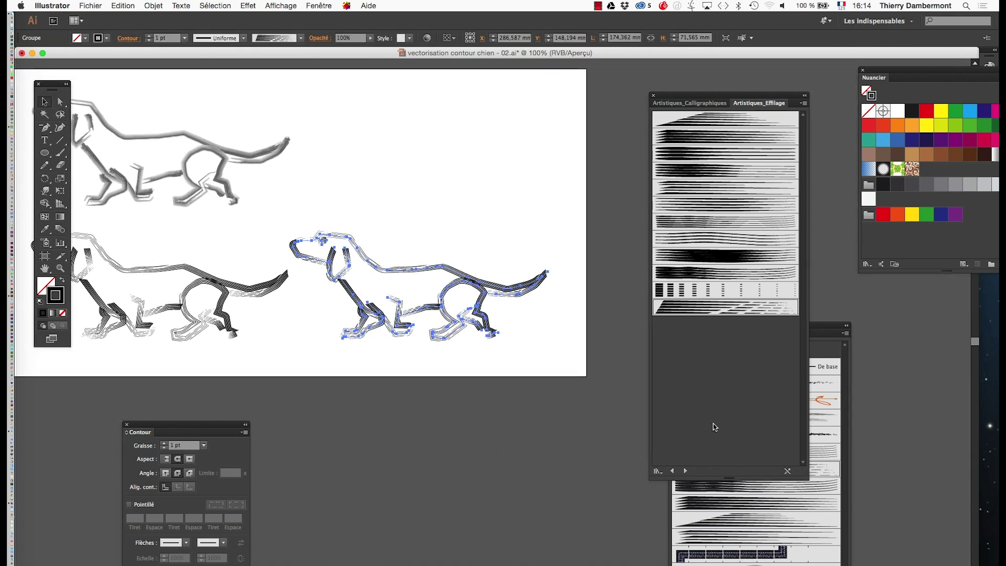
click(685, 470)
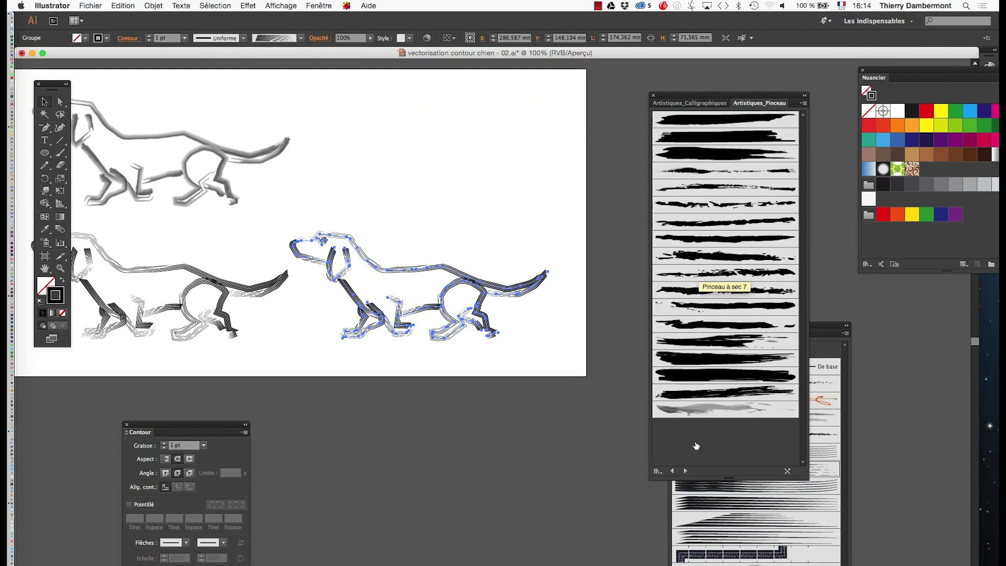
click(706, 274)
click(466, 371)
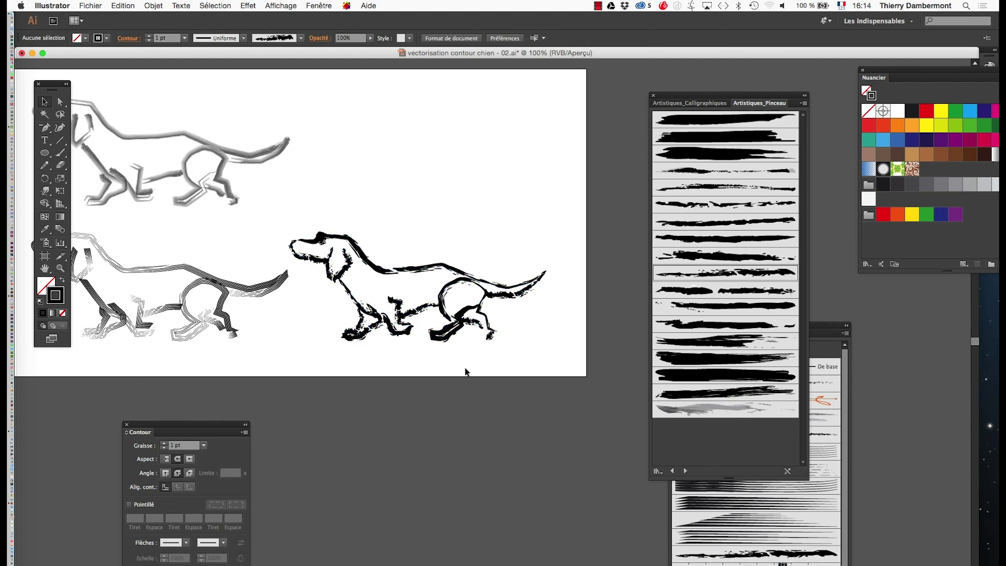
- Place a copy of the lower-right dog about 90 mm directly above it and apply the last Artistiques_Pinceau brush to it
drag(359, 356, 471, 352)
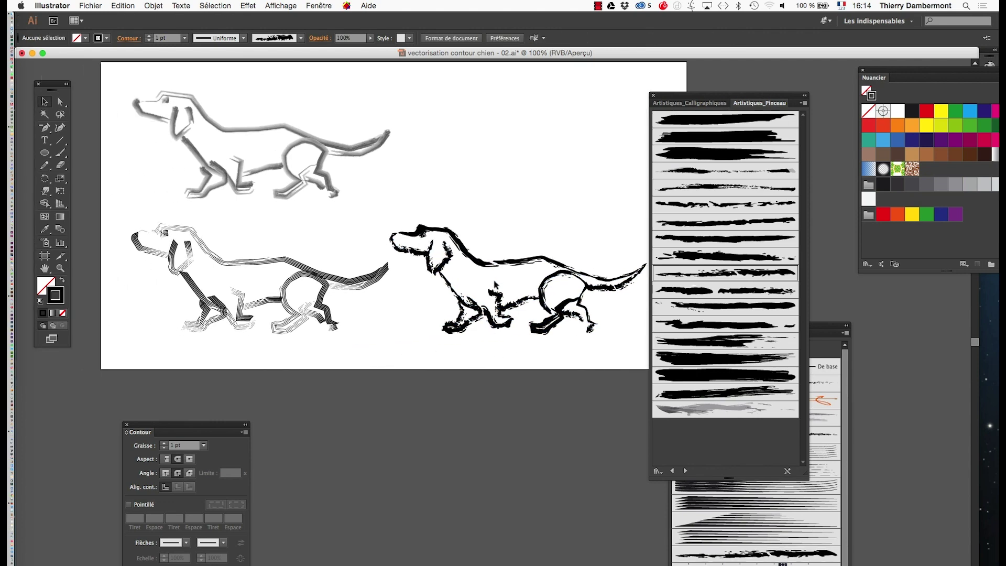
click(497, 262)
drag(502, 264, 506, 137)
click(719, 409)
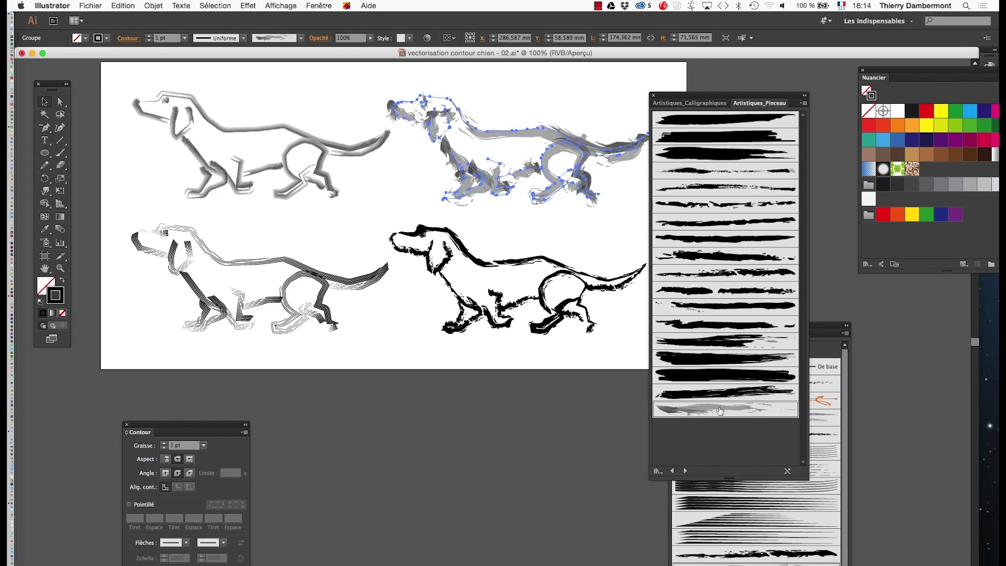
click(488, 352)
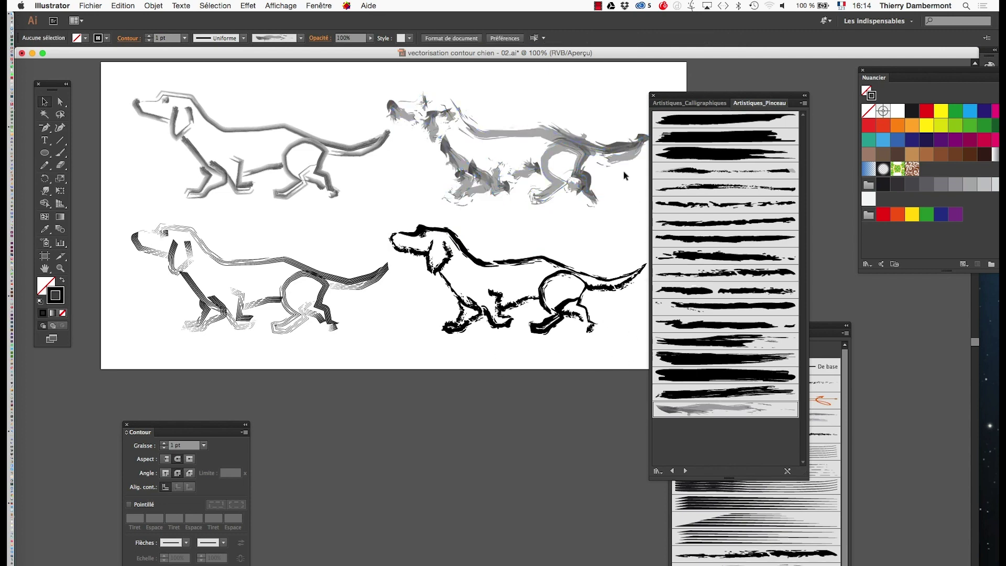
click(536, 133)
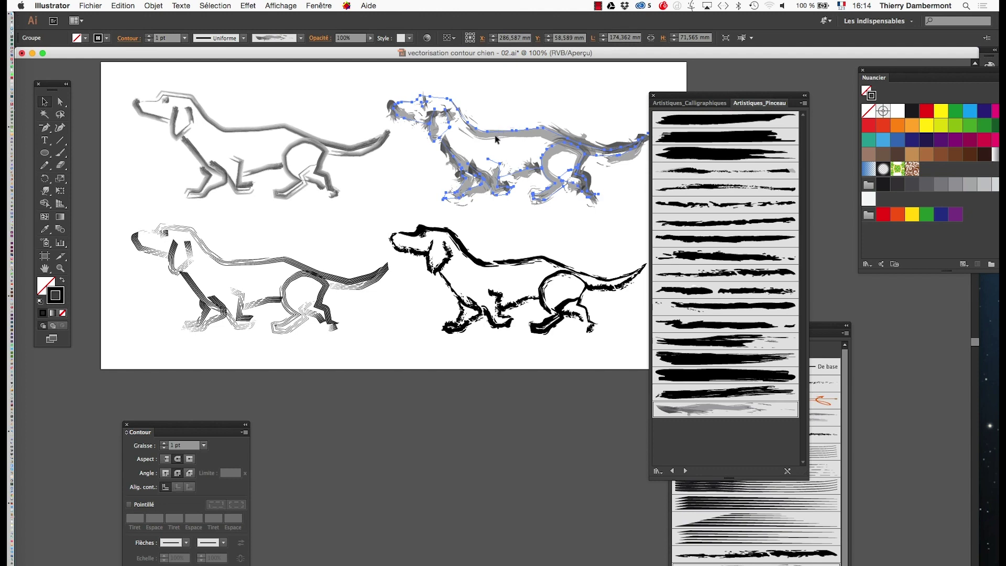
click(484, 209)
- Move the Artistiques_Pinceau library beside the Formes panel and hide all panels to compare the four brushed dogs
mouse_move(687, 100)
mouse_down()
mouse_move(778, 98)
mouse_move(547, 336)
mouse_up()
click(411, 225)
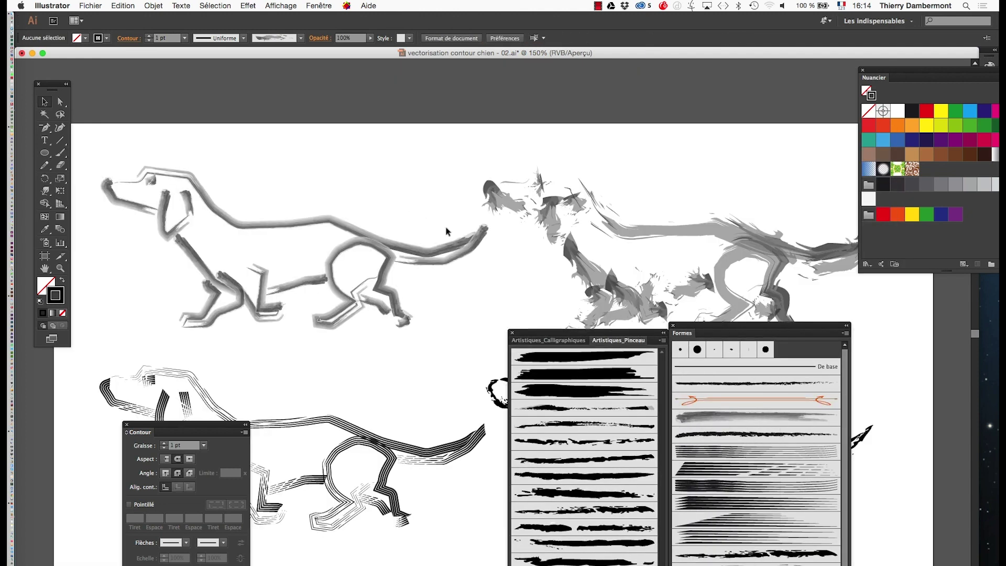
key(Tab)
scroll(483, 296, down, 3)
scroll(483, 296, down, 2)
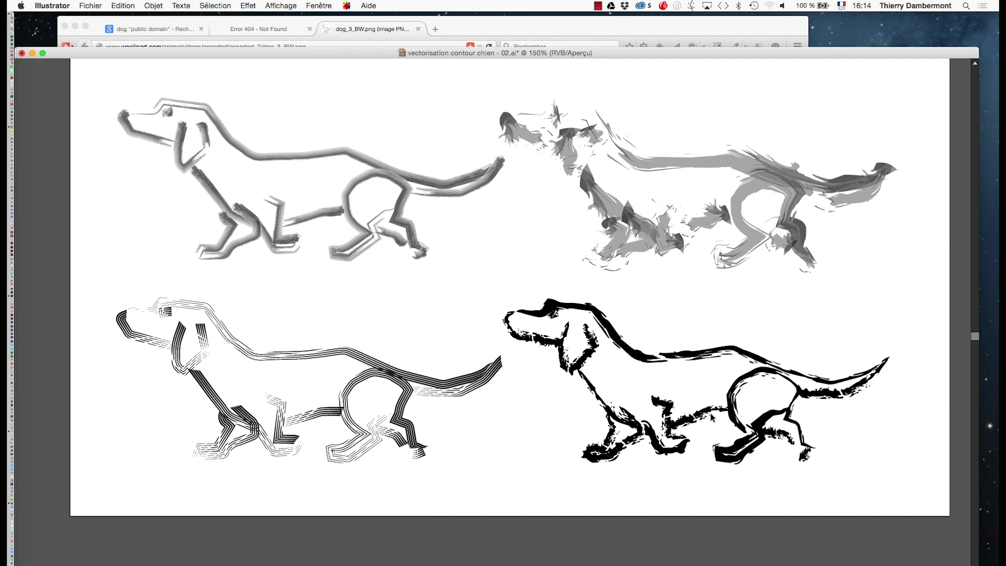
scroll(592, 126, up, 1)
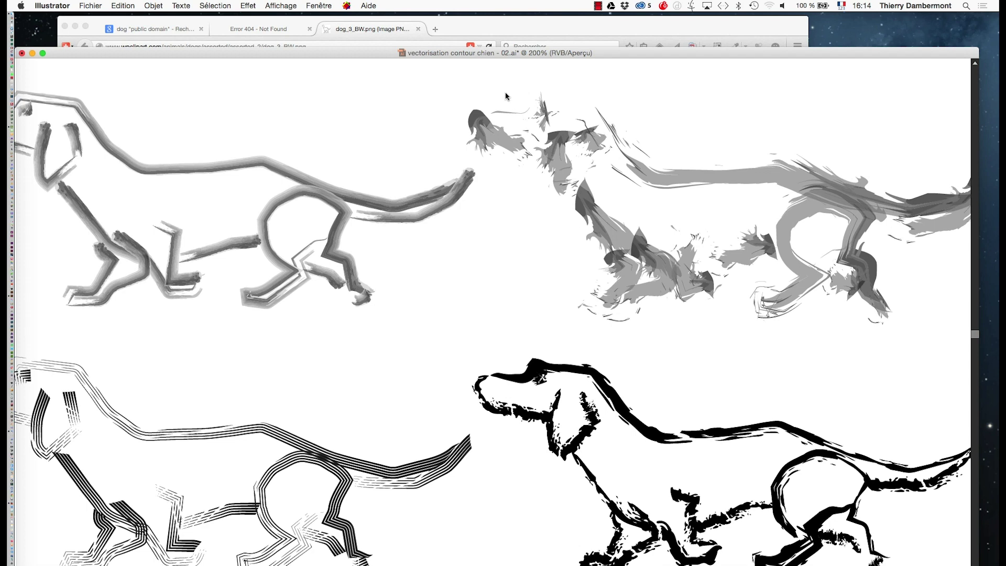
scroll(348, 82, right, 2)
- Select only the head-to-tail back contour of the upper-right dog and try the Fusain brush on it
key(Tab)
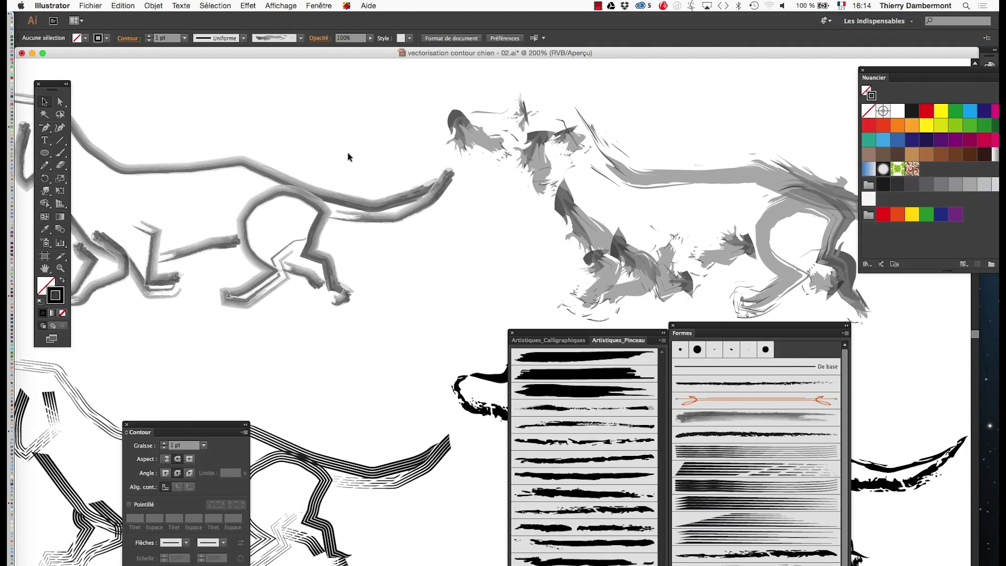
key(Tab)
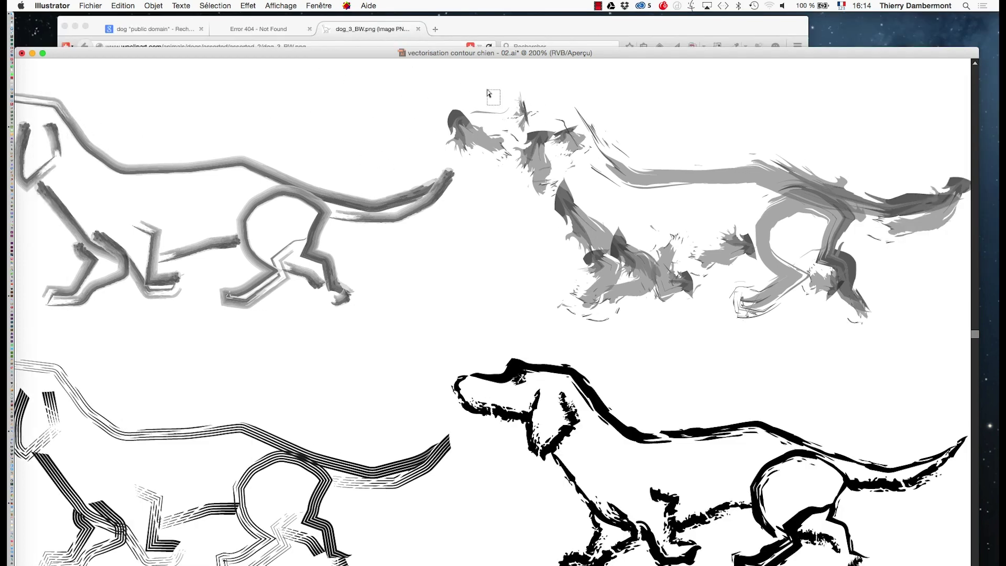
click(503, 117)
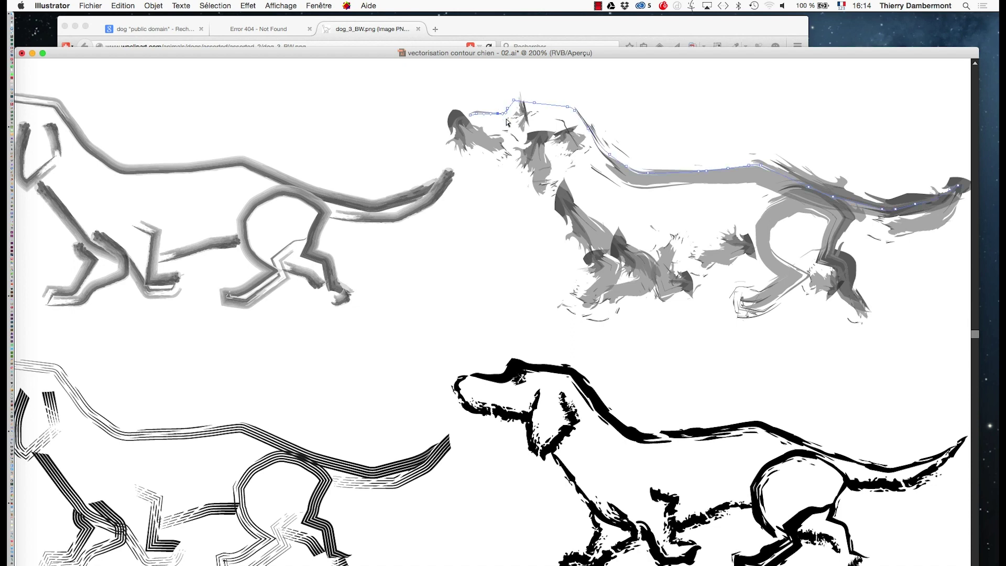
scroll(506, 121, up, 2)
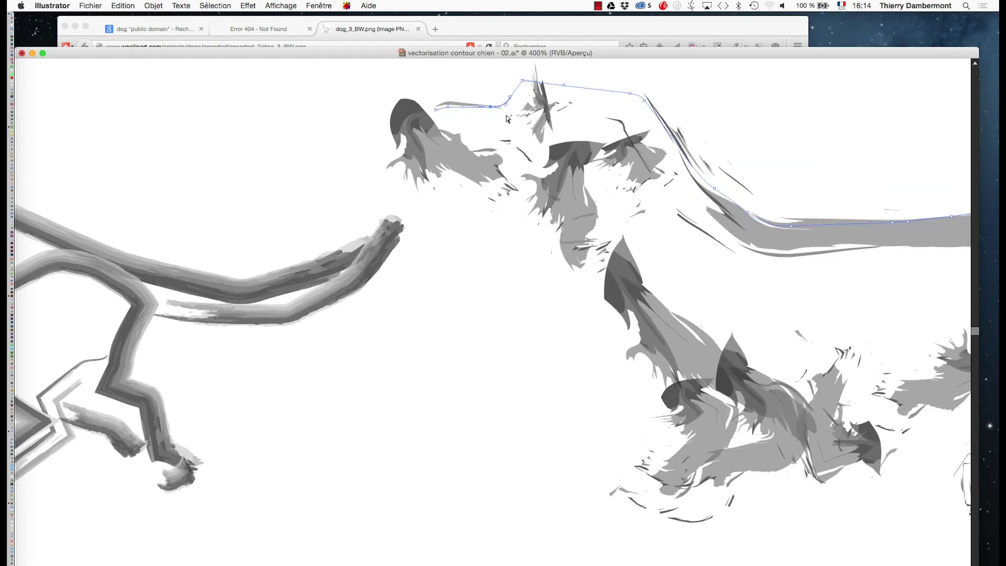
drag(496, 90, 508, 110)
scroll(507, 110, down, 2)
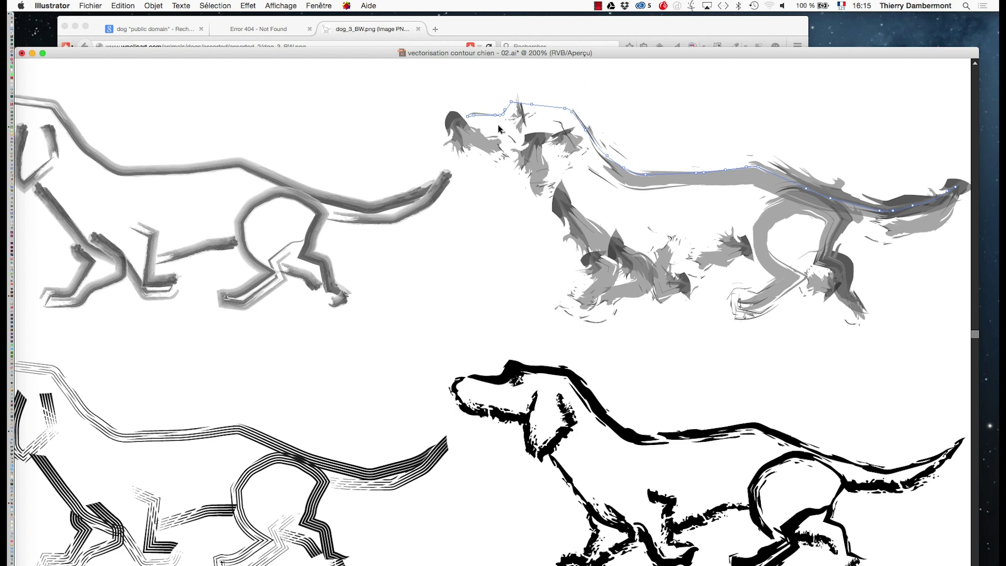
key(Tab)
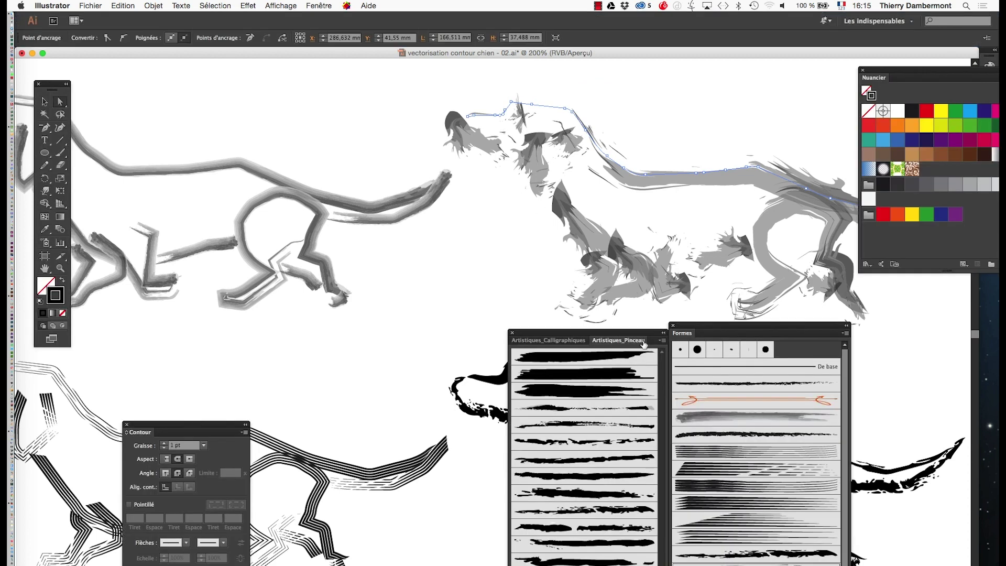
click(737, 439)
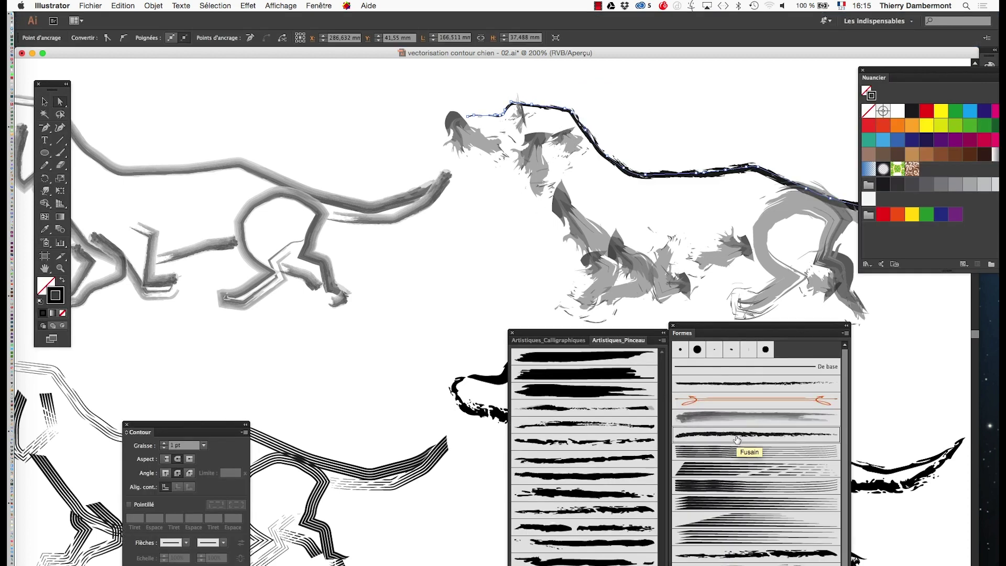
- Replace the Fusain brush on the selected back contour with the black dry brush used on the lower-right dog
scroll(429, 205, right, 5)
scroll(428, 206, down, 1)
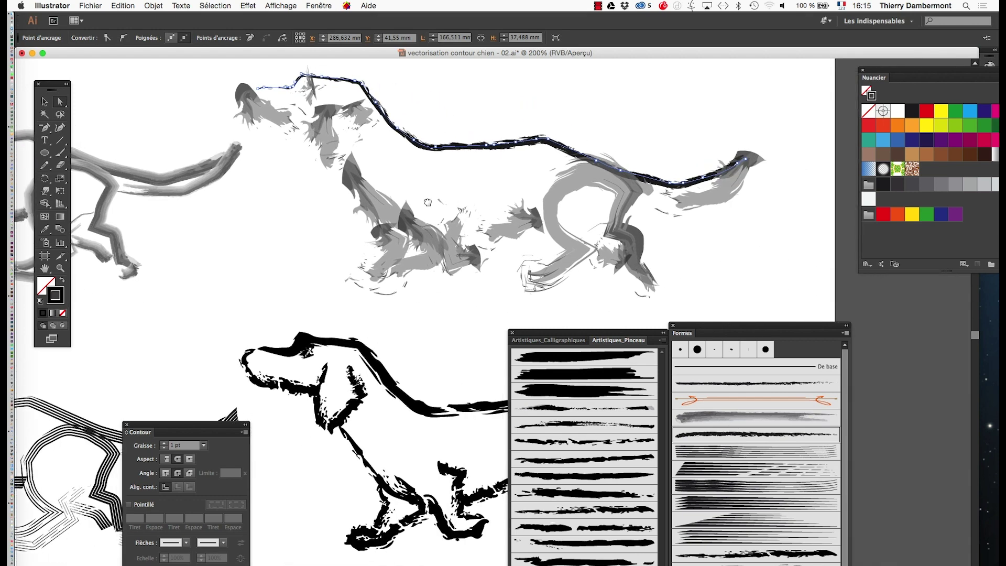
click(738, 554)
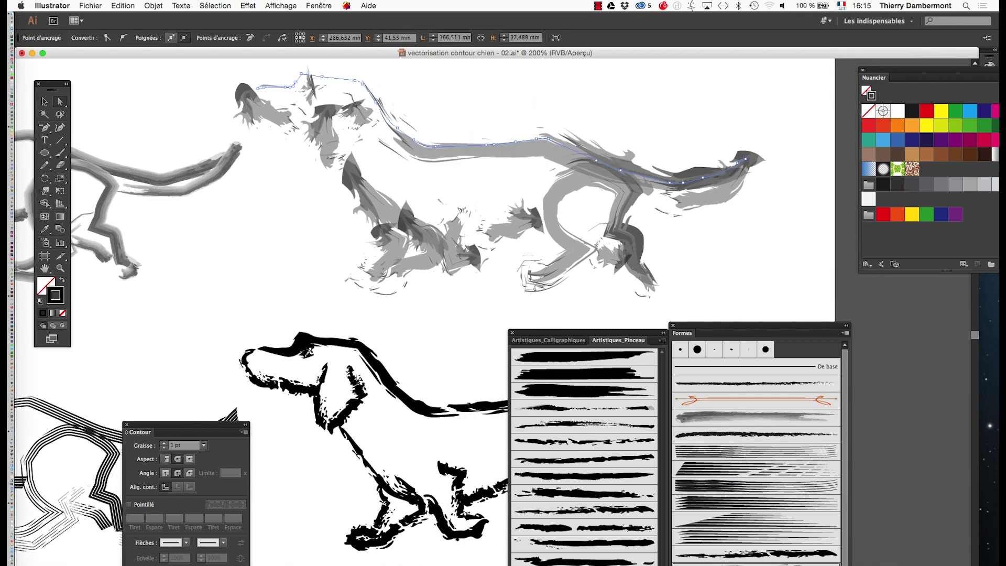
click(739, 553)
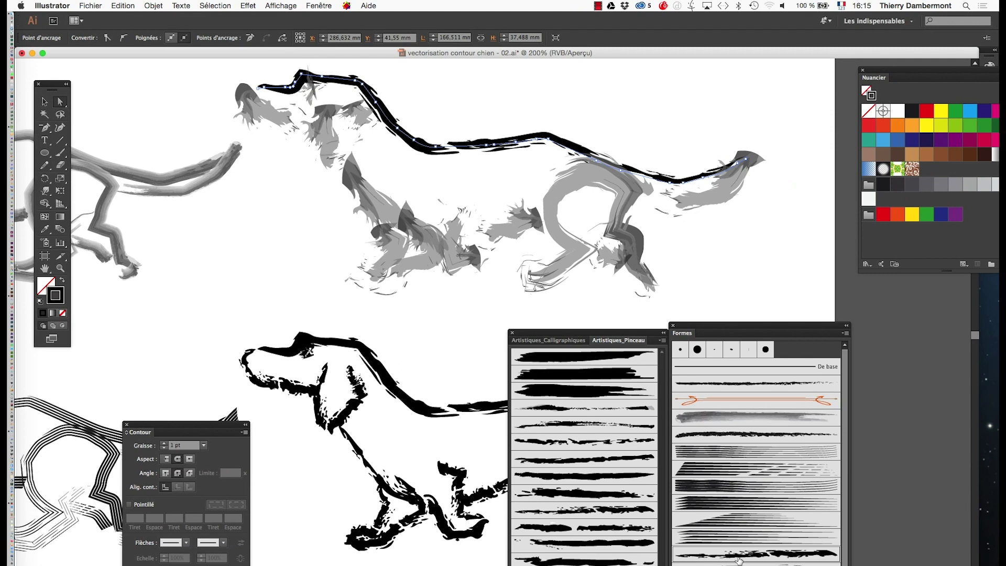
- Set the Pinceau à sec 7 brush to a fixed width of 38% and update the strokes that use it
double_click(739, 559)
drag(645, 126, 646, 125)
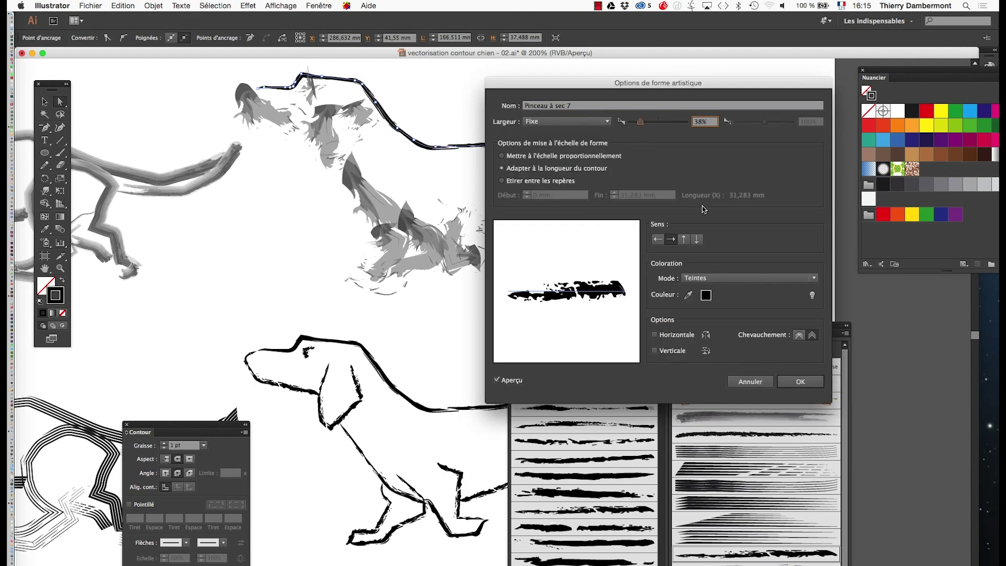
key(Return)
click(612, 262)
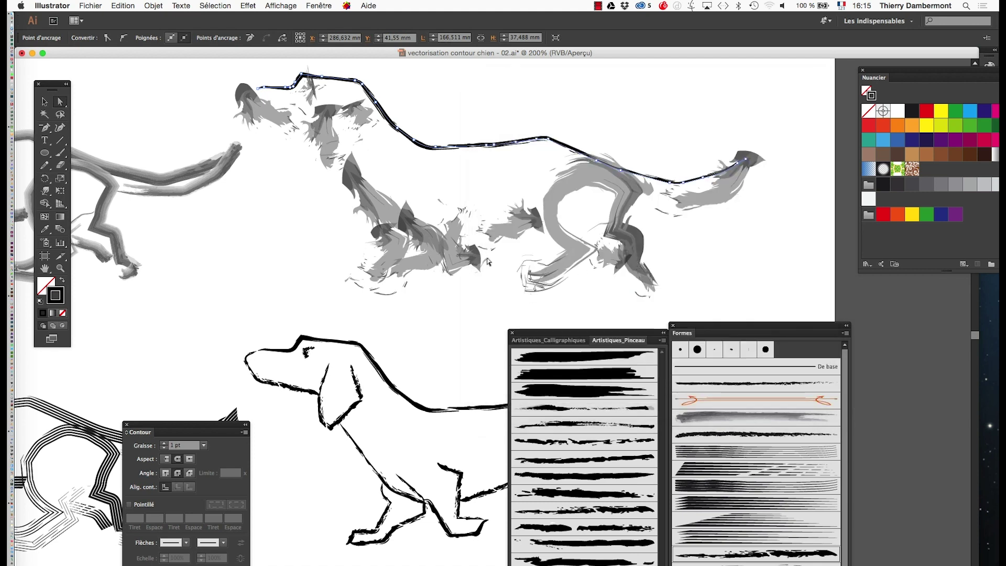
click(314, 254)
- Recolour the back contour of the upper-right dog with a dark grey swatch and deselect it
scroll(406, 158, up, 1)
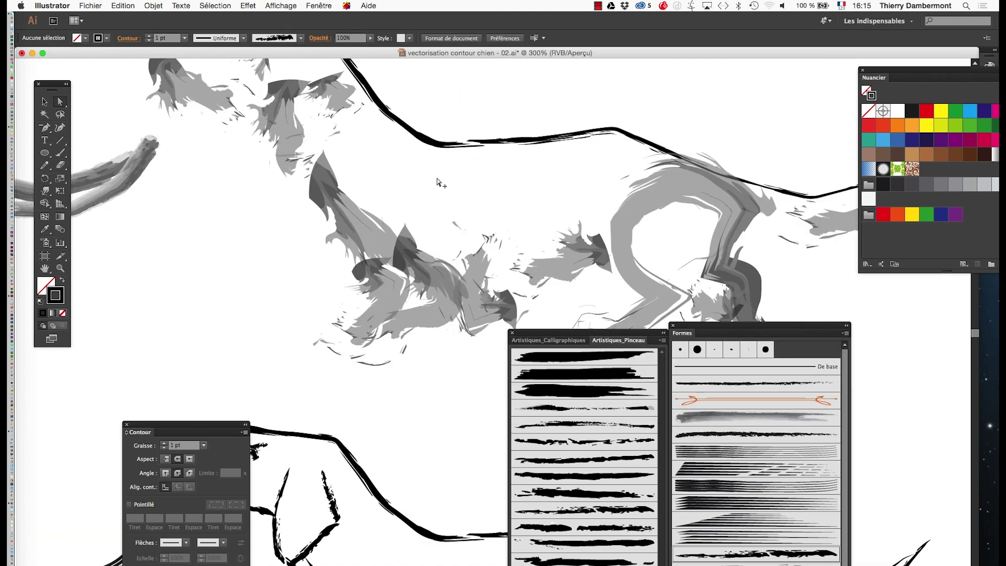
scroll(442, 180, down, 1)
scroll(443, 183, right, 2)
scroll(442, 183, up, 1)
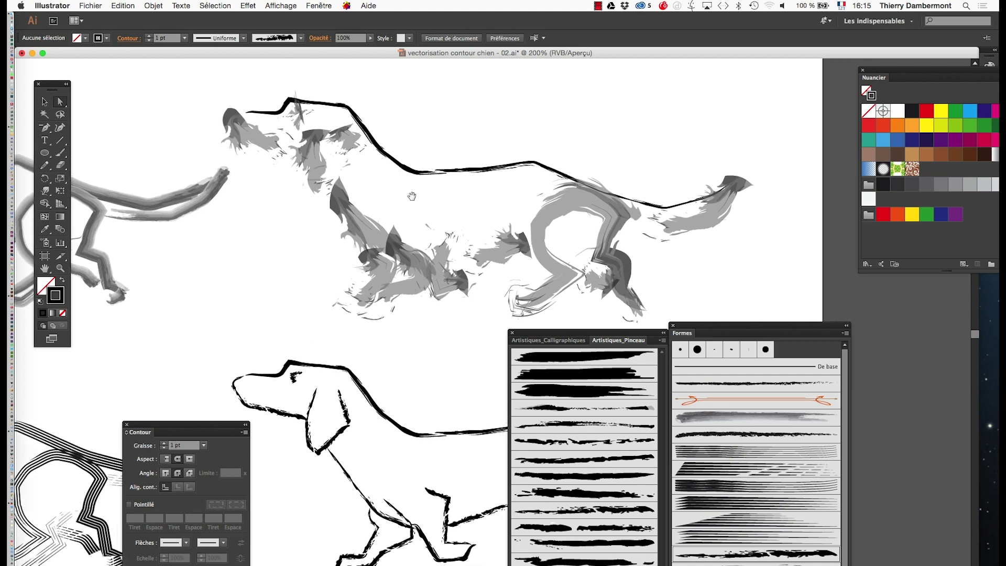
click(427, 172)
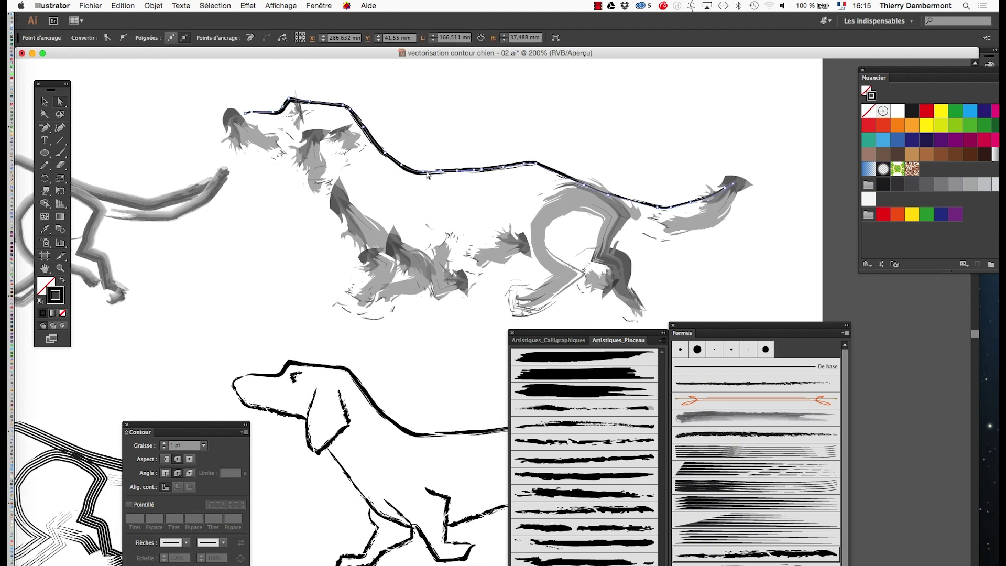
click(923, 186)
click(642, 136)
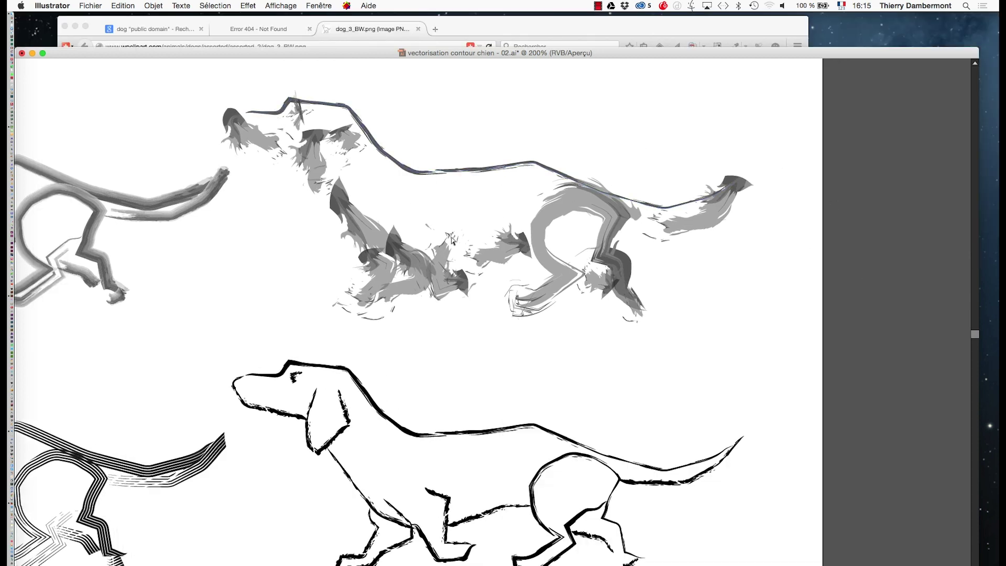
- Hide the panels temporarily to examine the recoloured back contour and the head of the upper-right dog up close
key(Tab)
alt+click(413, 255)
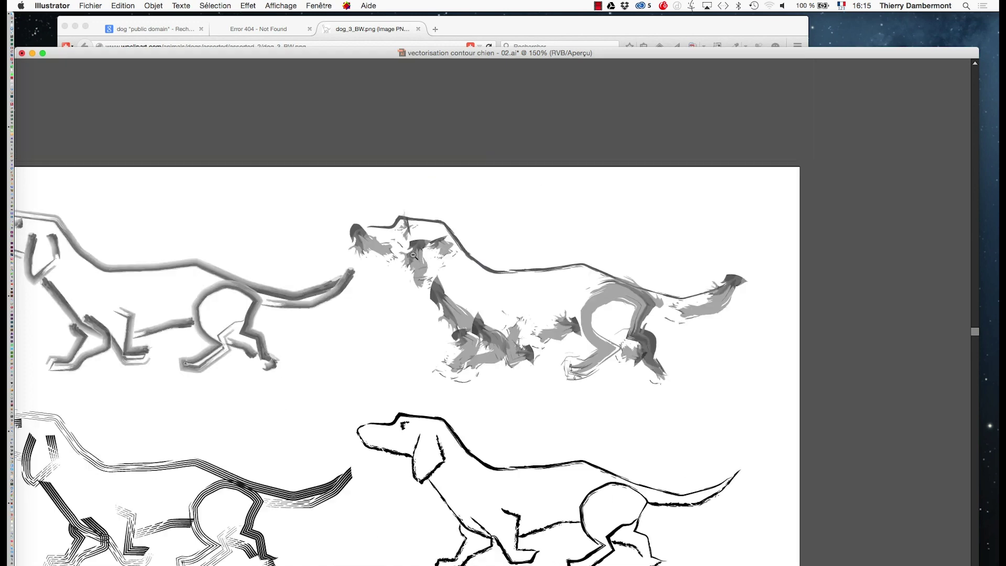
double_click(401, 242)
drag(574, 353, 446, 261)
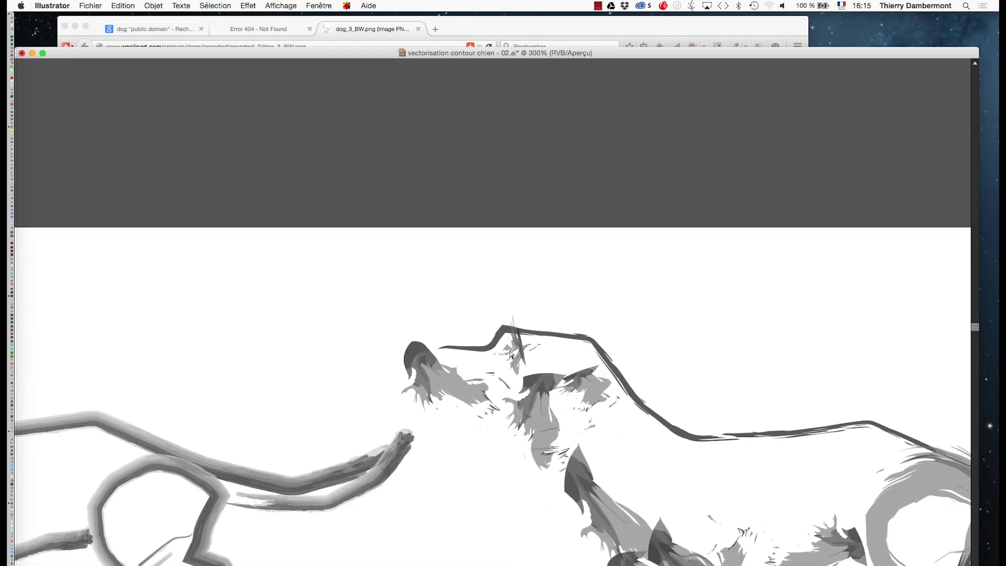
scroll(392, 214, down, 8)
scroll(392, 214, right, 5)
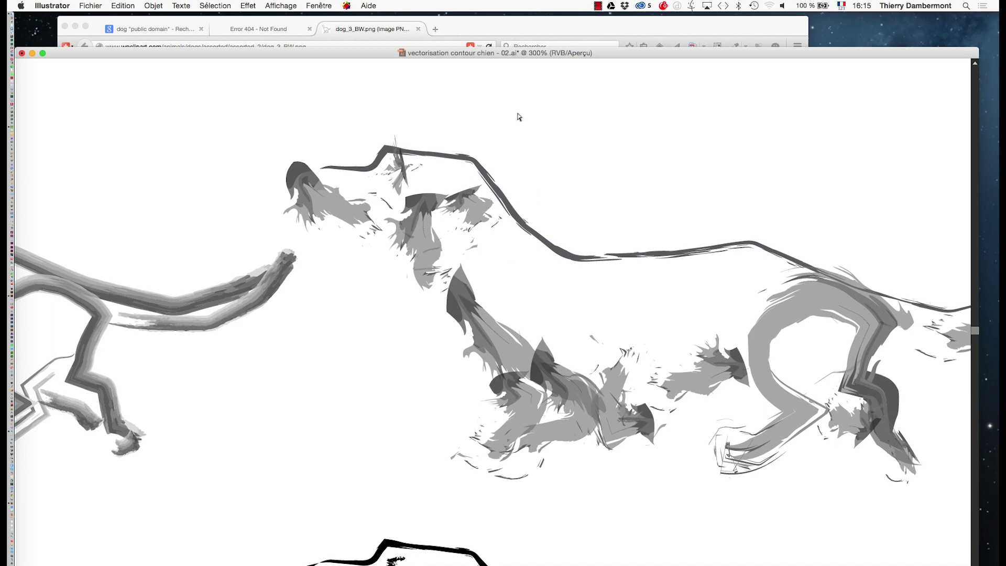
key(Tab)
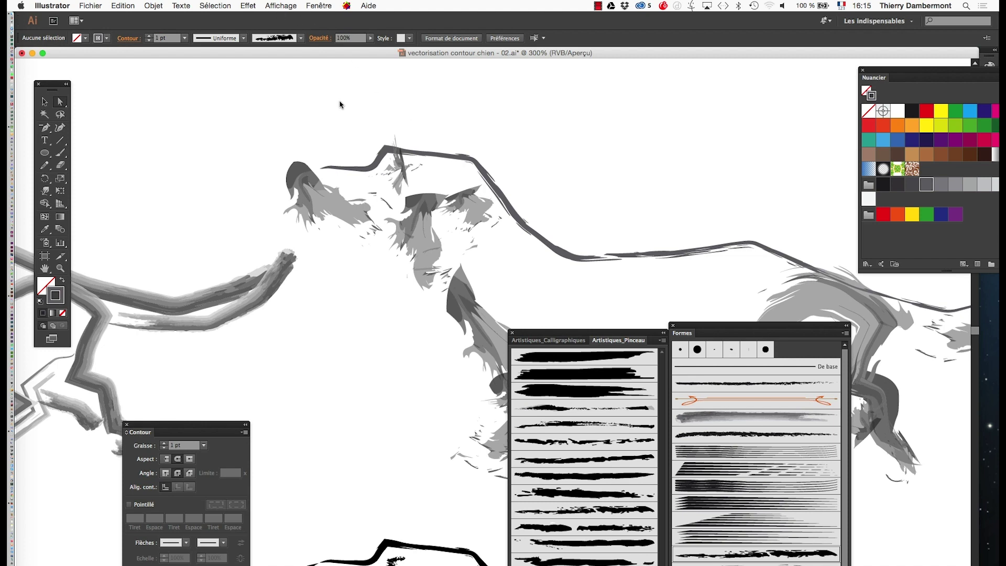
- Move the Formes and Artistiques_Pinceau panels clear of the upper-right dog and select its eye contour in outline view
drag(710, 331, 800, 390)
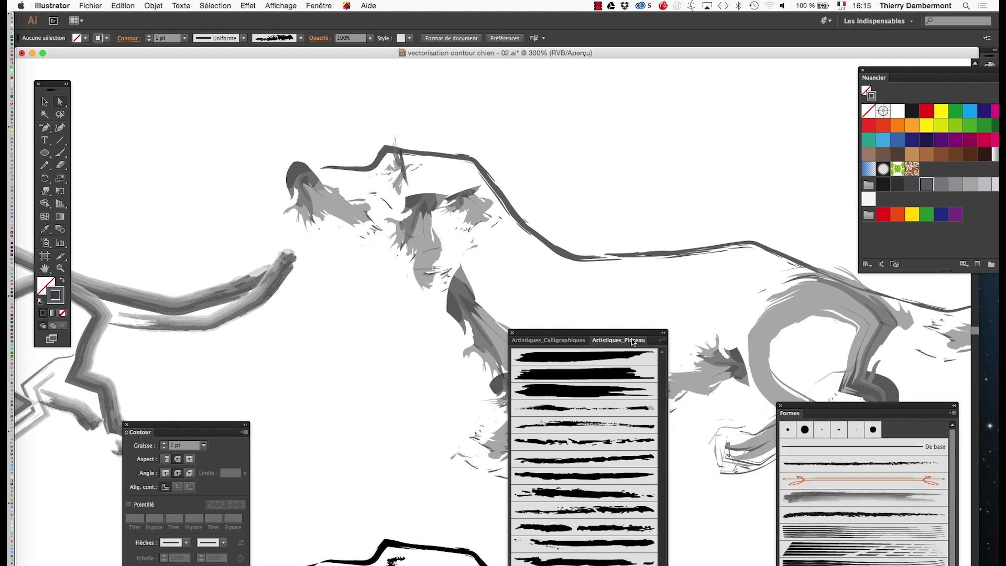
mouse_move(635, 332)
mouse_down()
mouse_move(441, 358)
mouse_move(406, 452)
mouse_up()
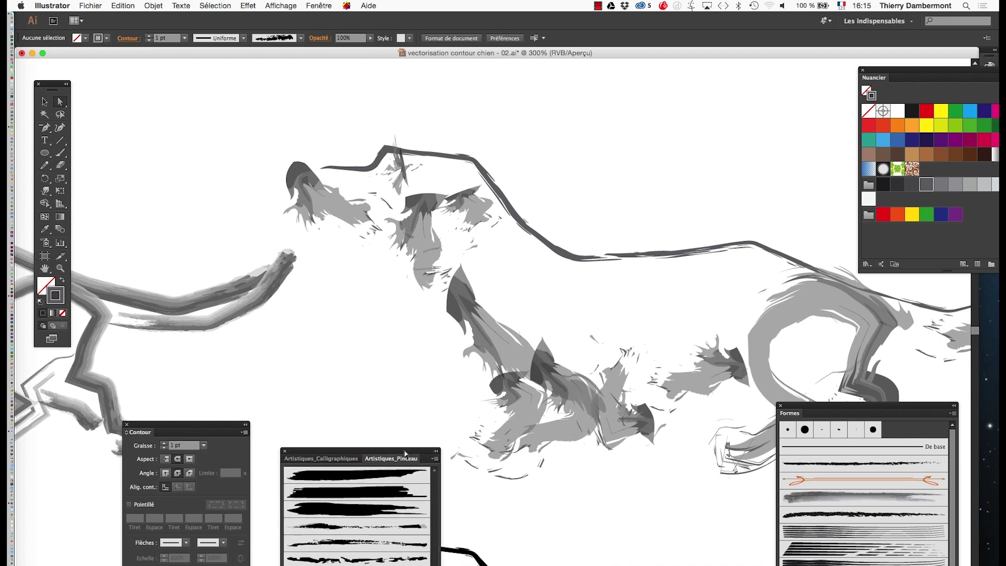
click(297, 6)
click(294, 19)
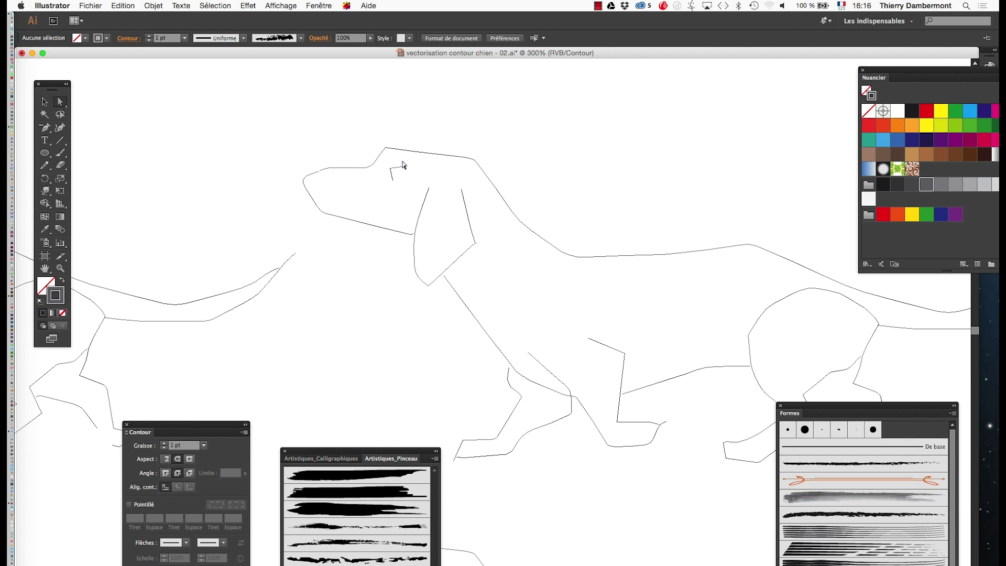
drag(404, 160, 391, 173)
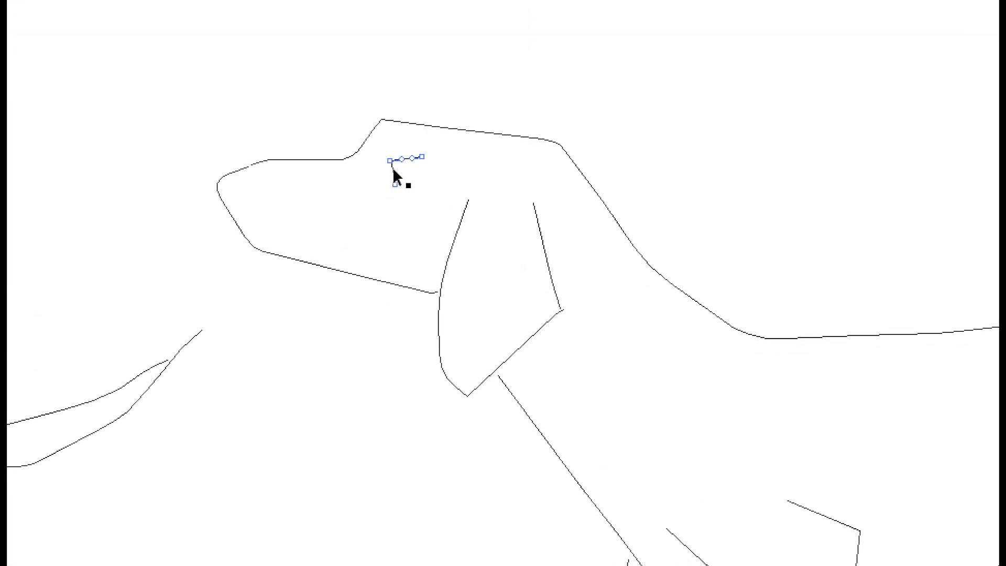
- Return to preview and apply the tapering black textured brush just below De base to the selected eye contour
click(281, 5)
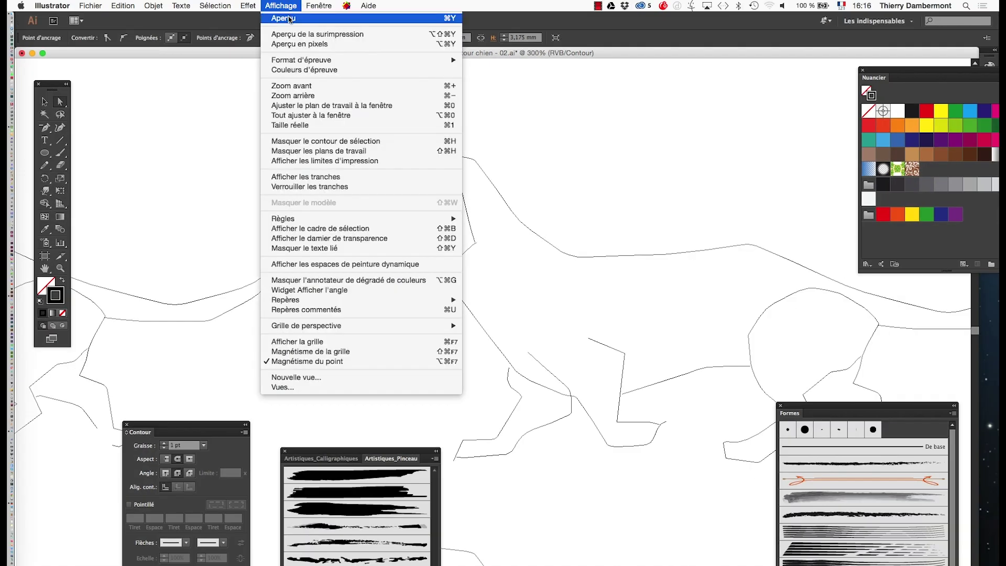
click(289, 20)
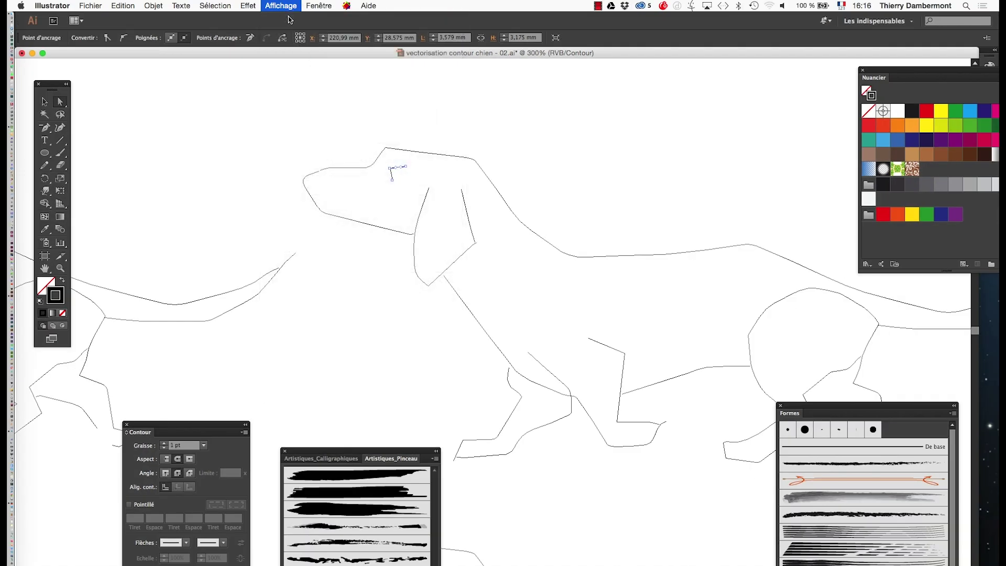
click(880, 464)
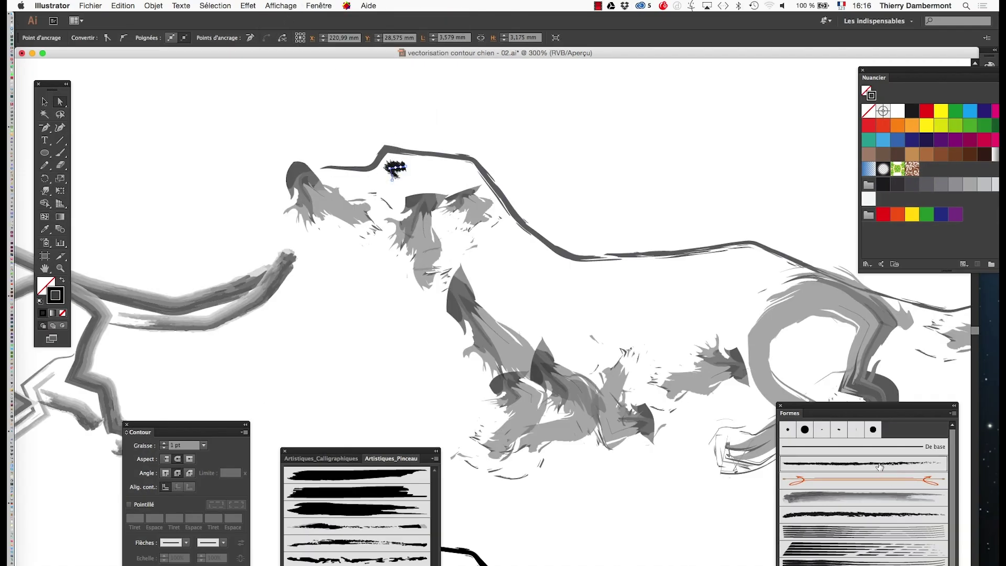
click(595, 228)
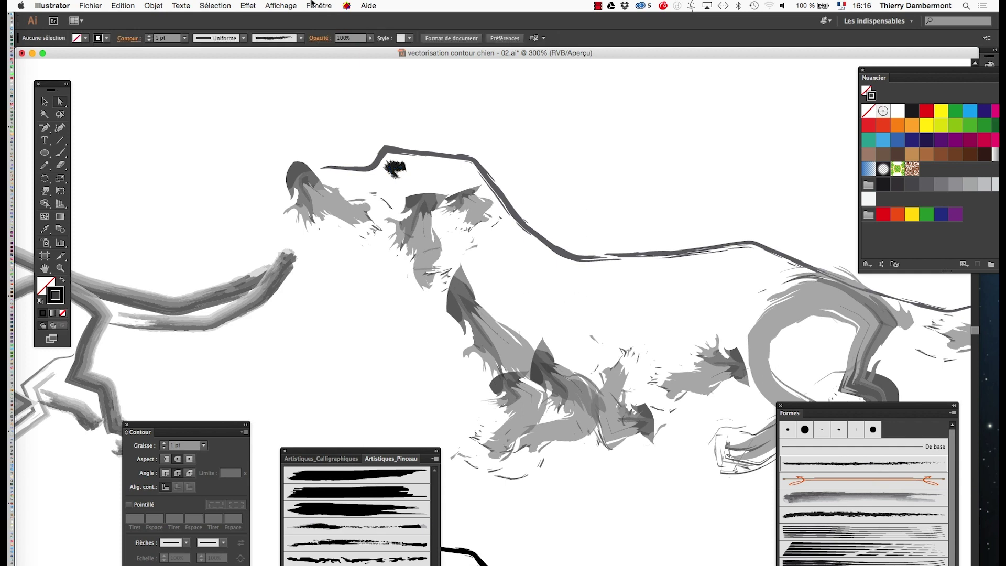
- Switch to outline view and select the ear contours of the upper-right dog
click(283, 5)
click(289, 20)
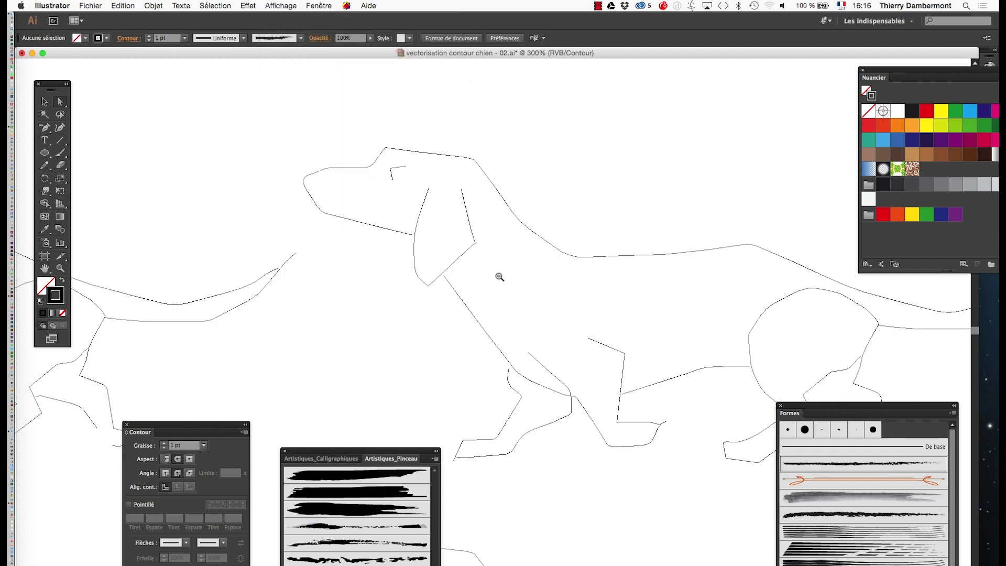
key(super+minus)
key(super+minus)
key(super+minus)
scroll(475, 351, down, 5)
scroll(475, 351, down, 1)
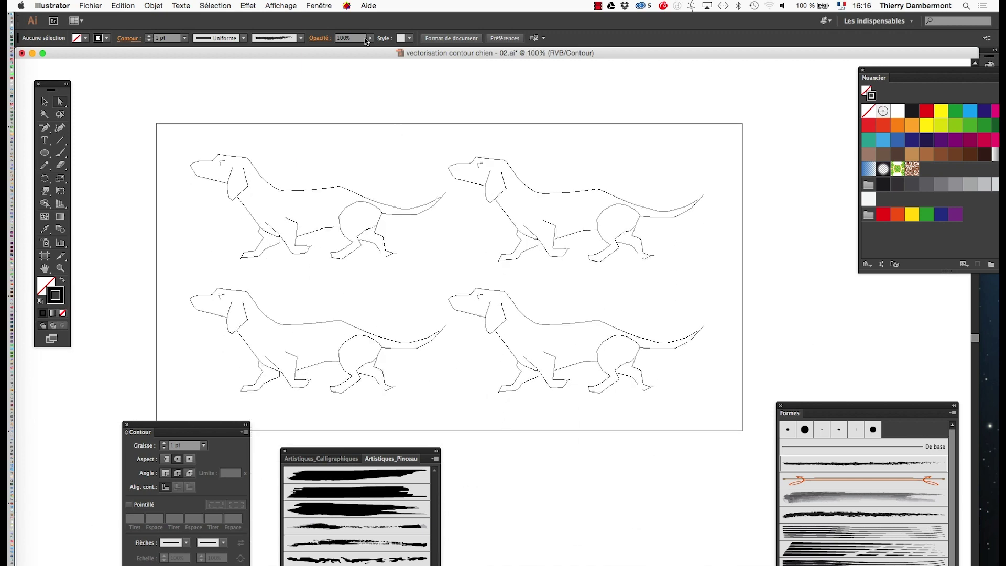
click(291, 5)
click(279, 5)
key(super+plus)
key(super+plus)
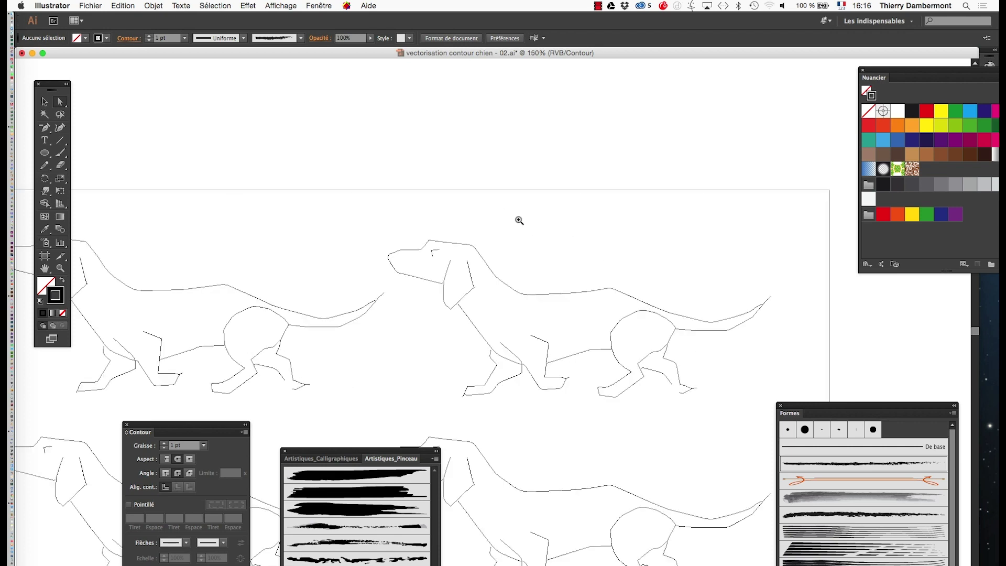
click(383, 348)
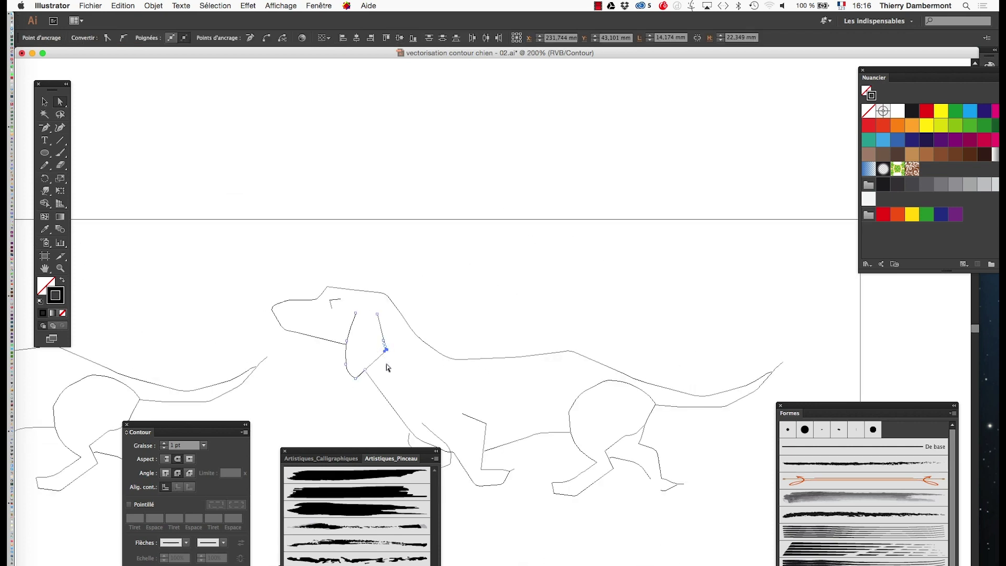
- Return to preview and apply the grey smudged brush from the Formes panel to the selected ear contours
click(280, 5)
click(286, 19)
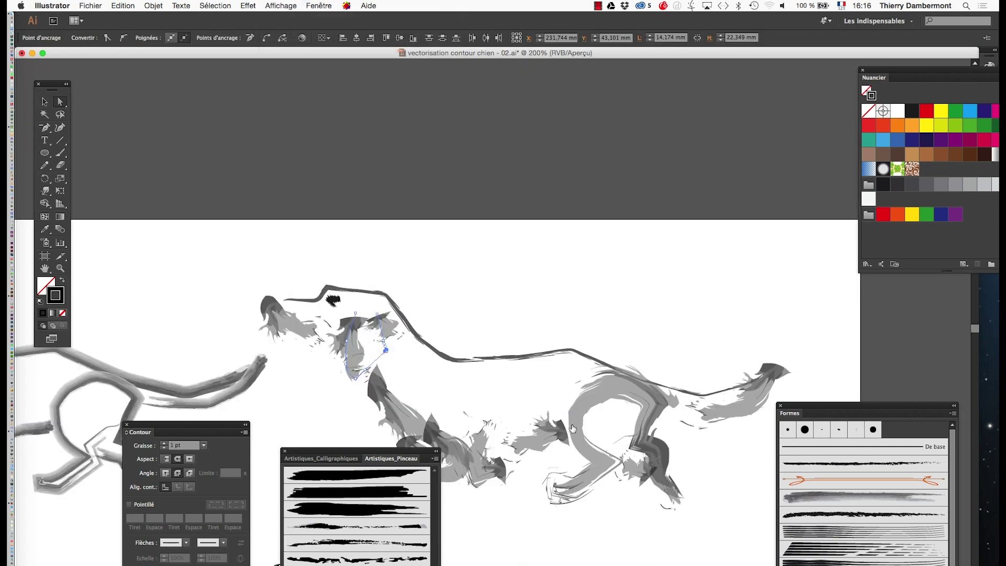
click(813, 464)
drag(670, 405, 652, 285)
click(817, 496)
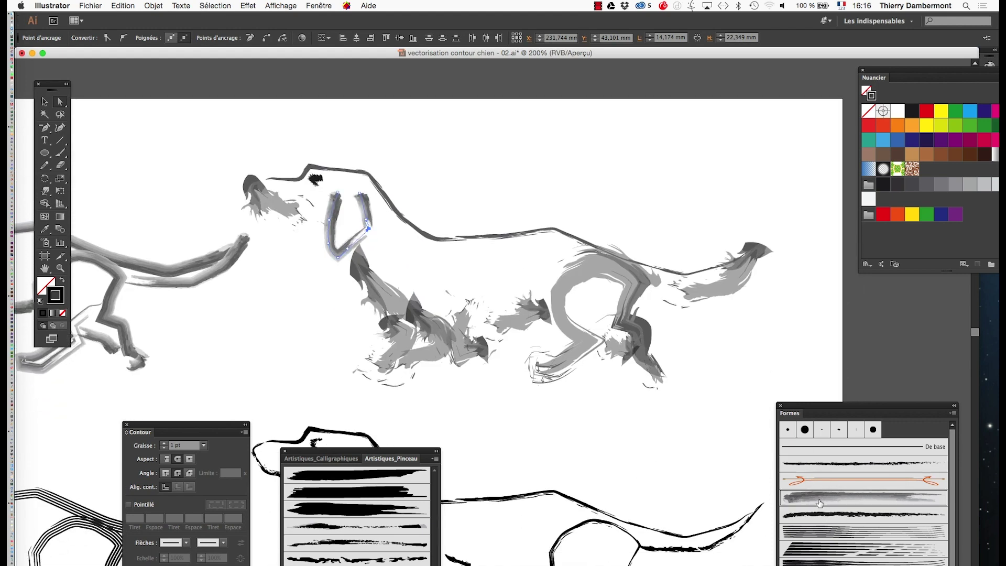
- Deselect the ear, hide all panels and compare the four brushed dogs at 100% zoom
drag(790, 419, 724, 182)
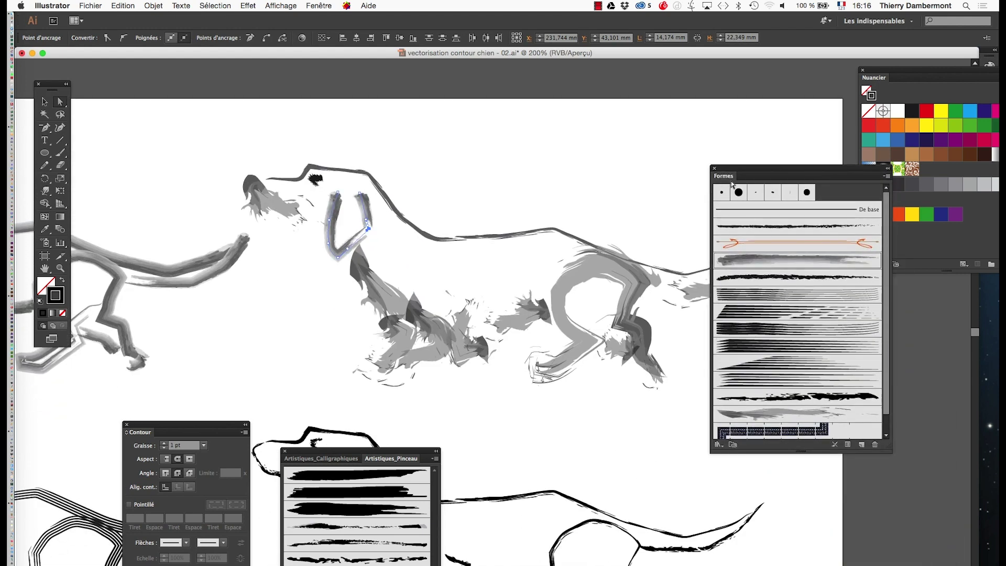
click(507, 178)
key(Tab)
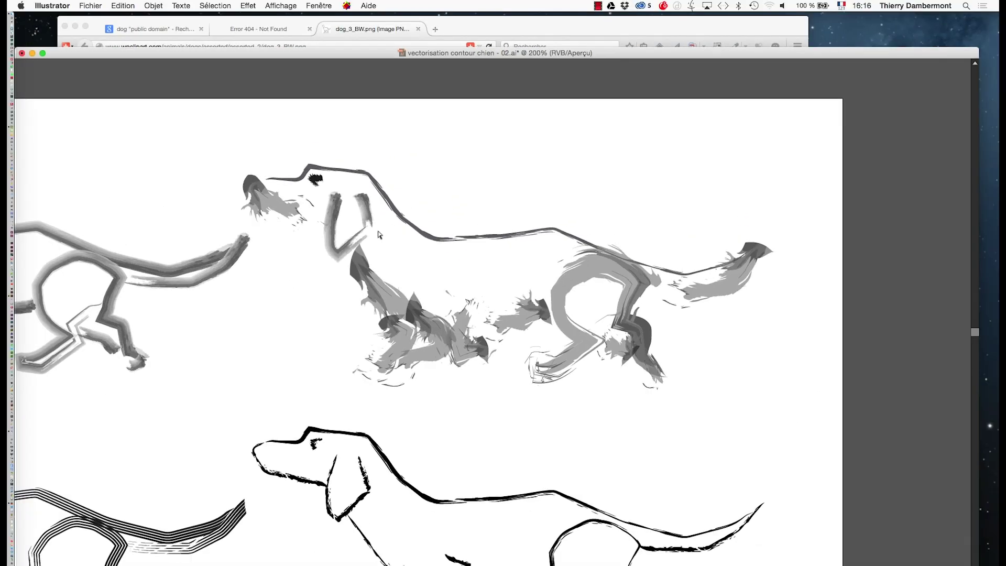
key(super+1)
drag(591, 449, 591, 330)
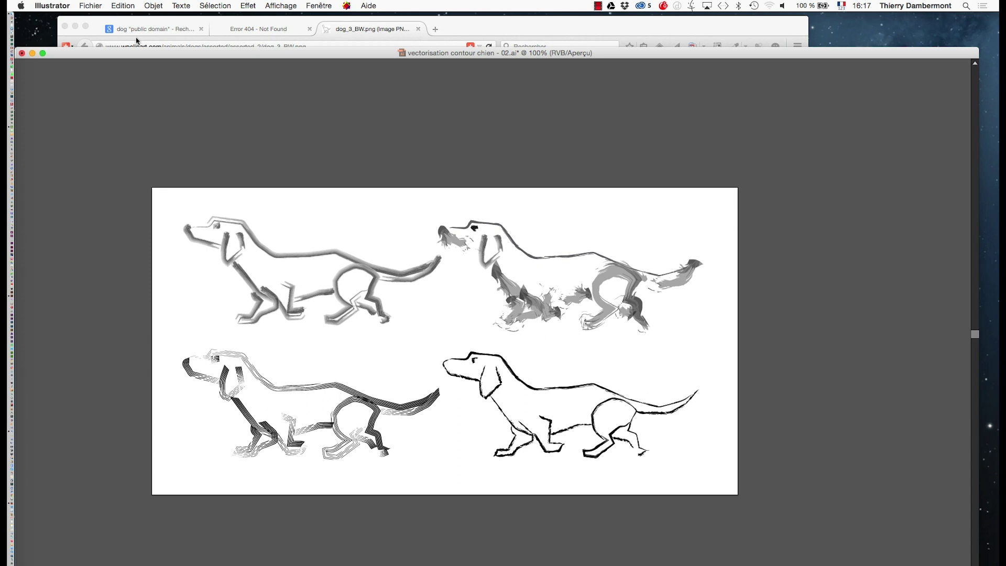
- Save the document as a new version named vectorisation contour chien - 03.ai with the default Illustrator CC options
click(90, 6)
click(122, 94)
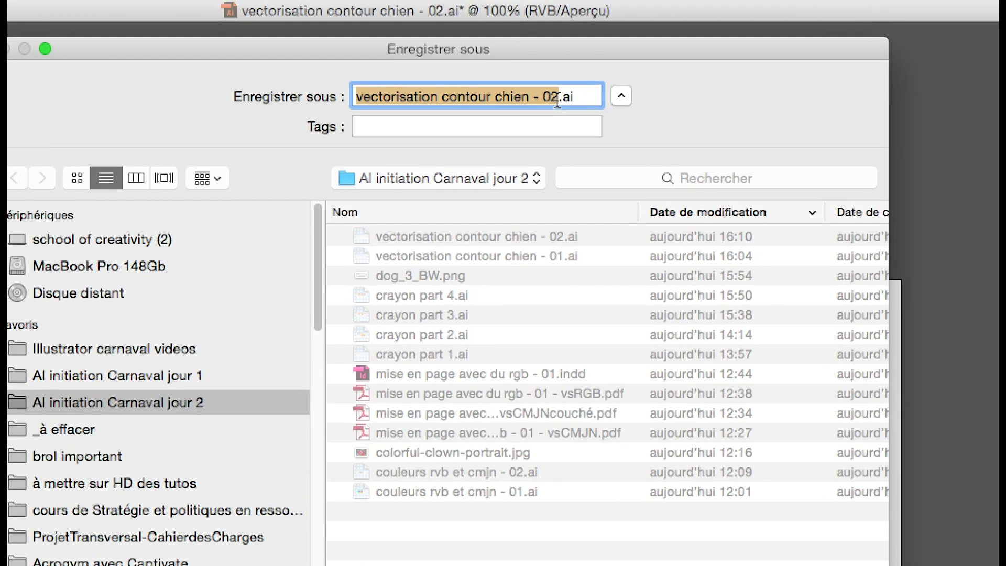
click(566, 96)
key(BackSpace)
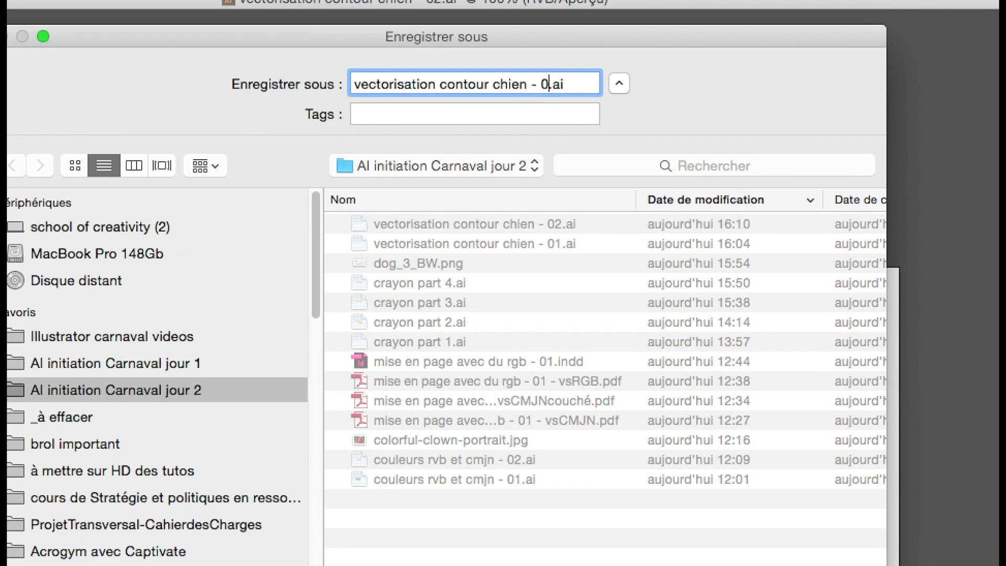
text(3)
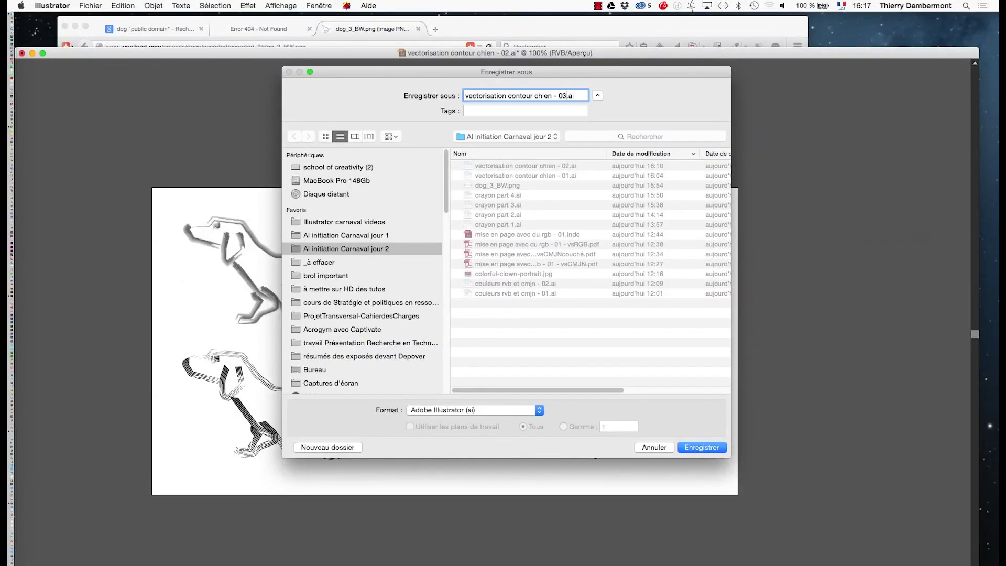
key(Return)
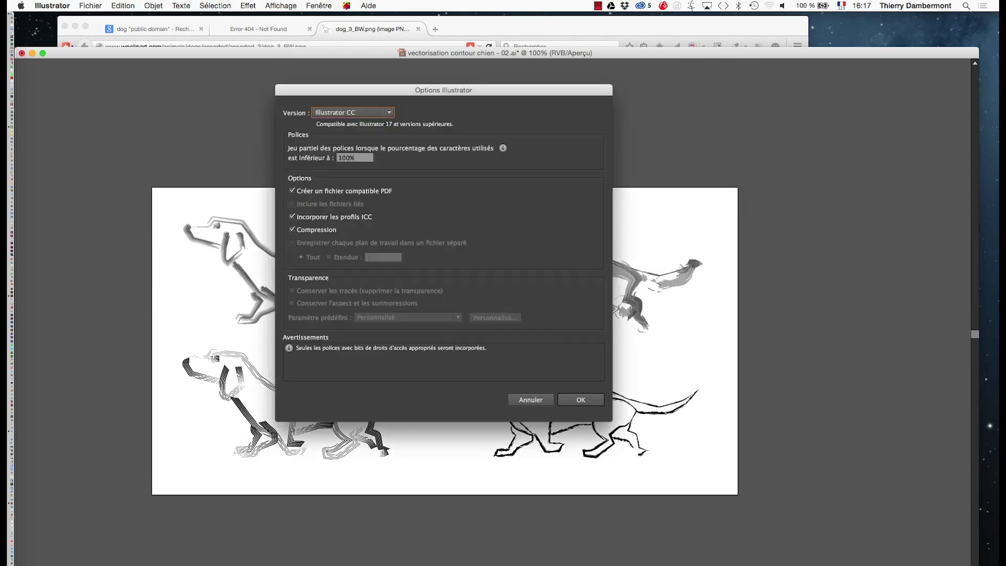
key(Return)
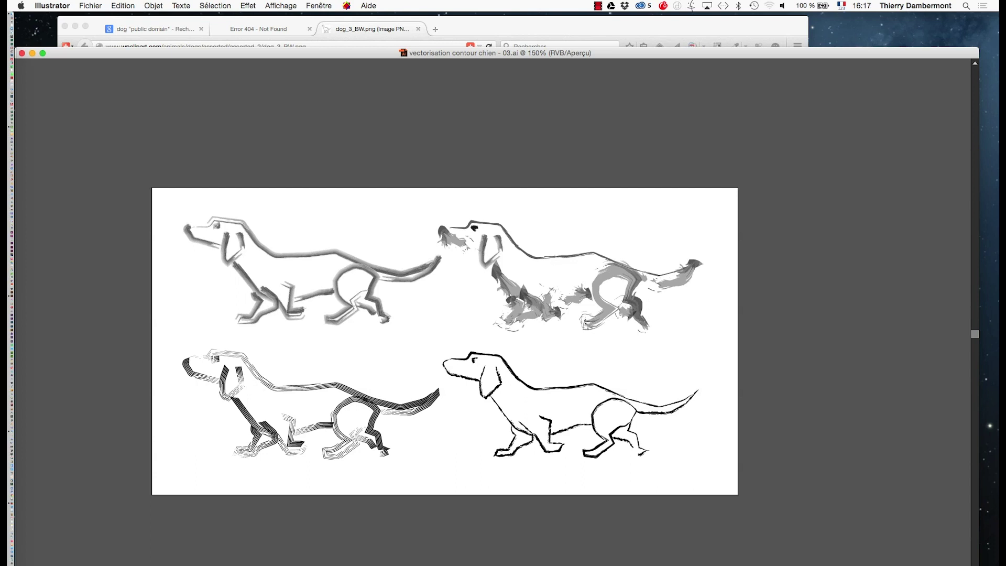
scroll(493, 335, left, 3)
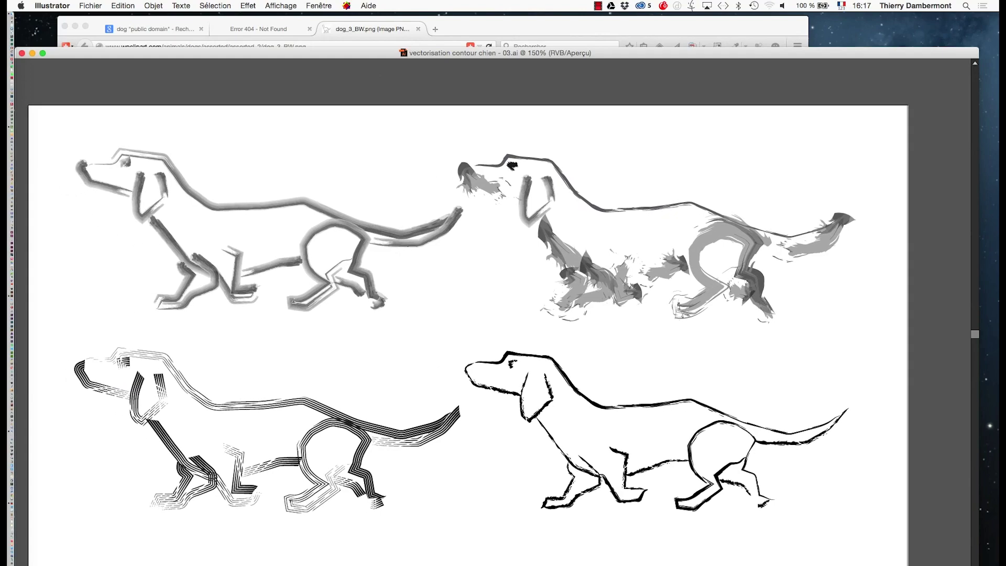